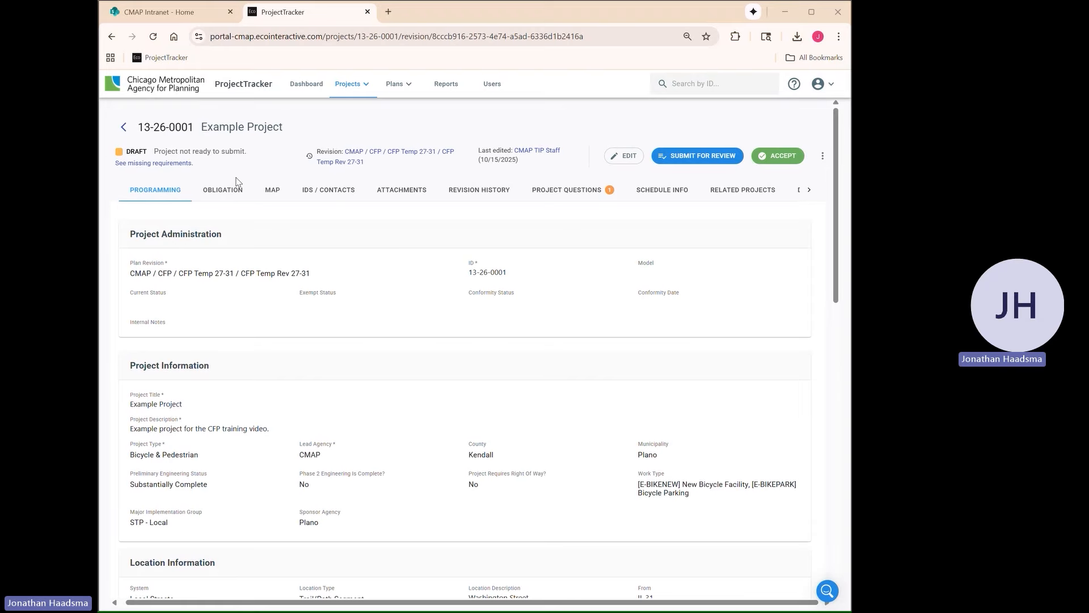
Step: Review the project's obligation information and view its map over the Chicago area
click(232, 192)
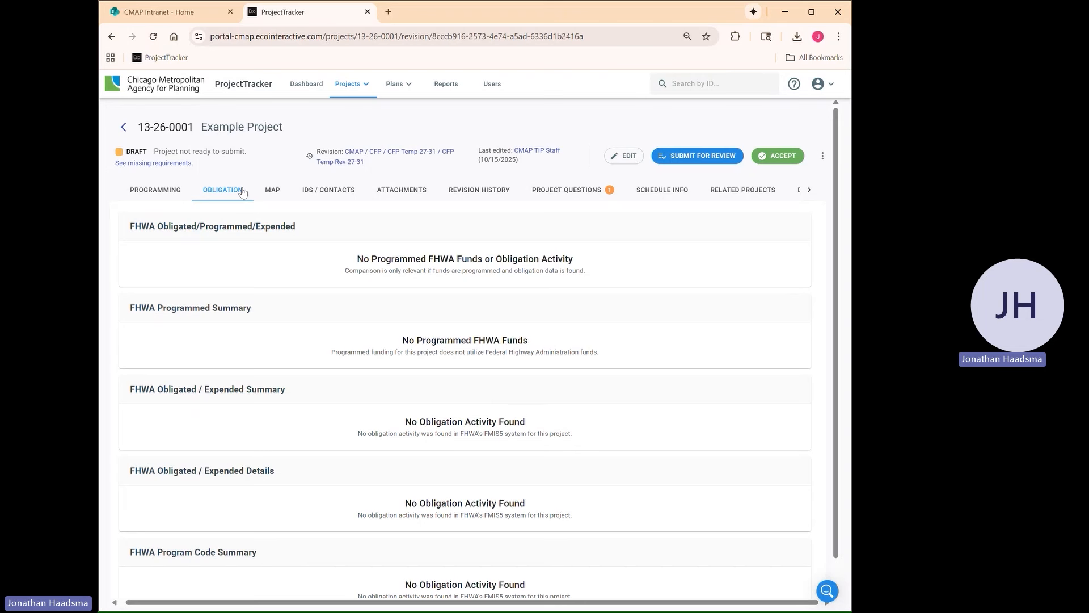
click(270, 198)
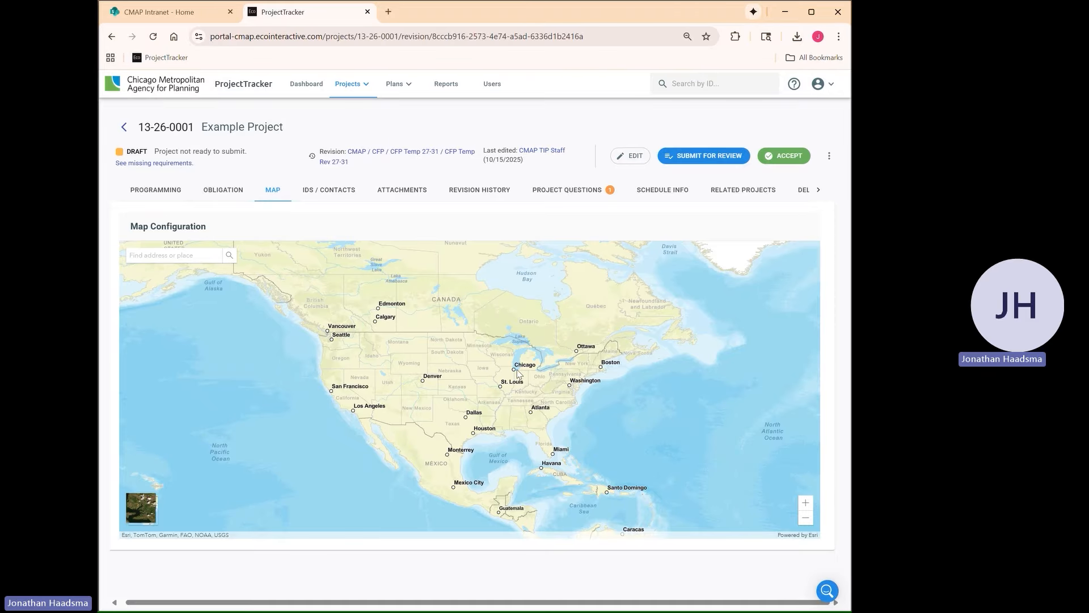
scroll(519, 370, up, 2)
scroll(519, 369, up, 4)
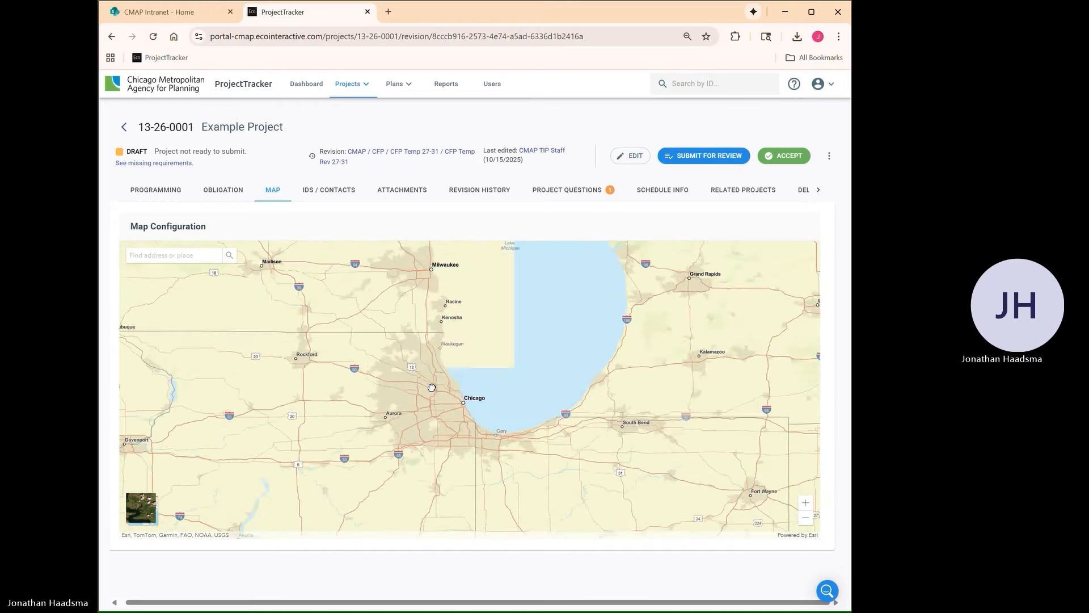
drag(452, 357, 477, 292)
scroll(537, 379, up, 2)
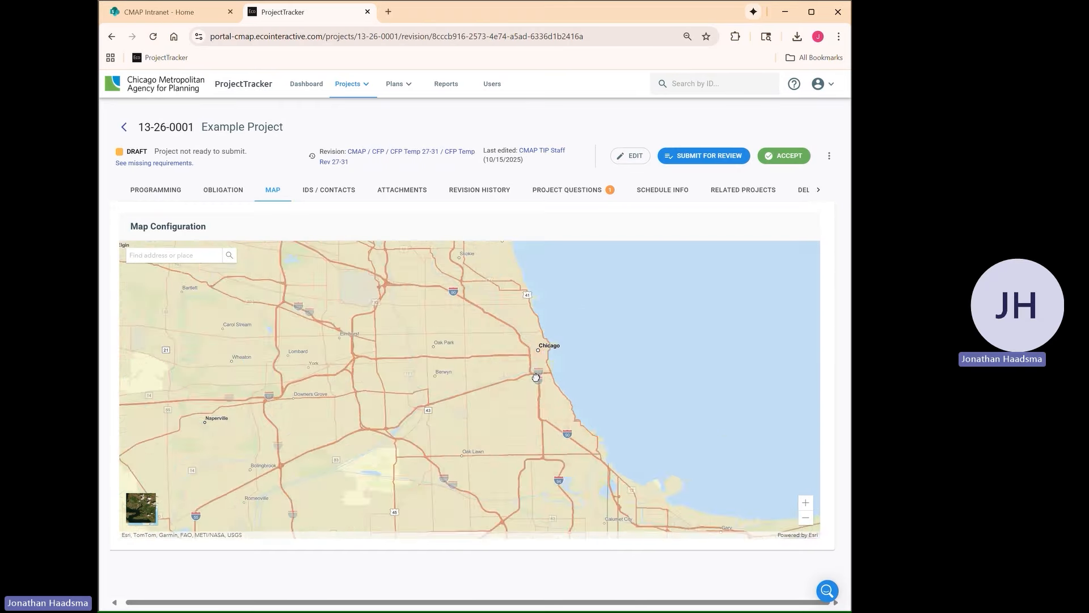
Step: Locate Midlothian, IL, USA on the project map, clear the search, and open the project for editing
click(165, 254)
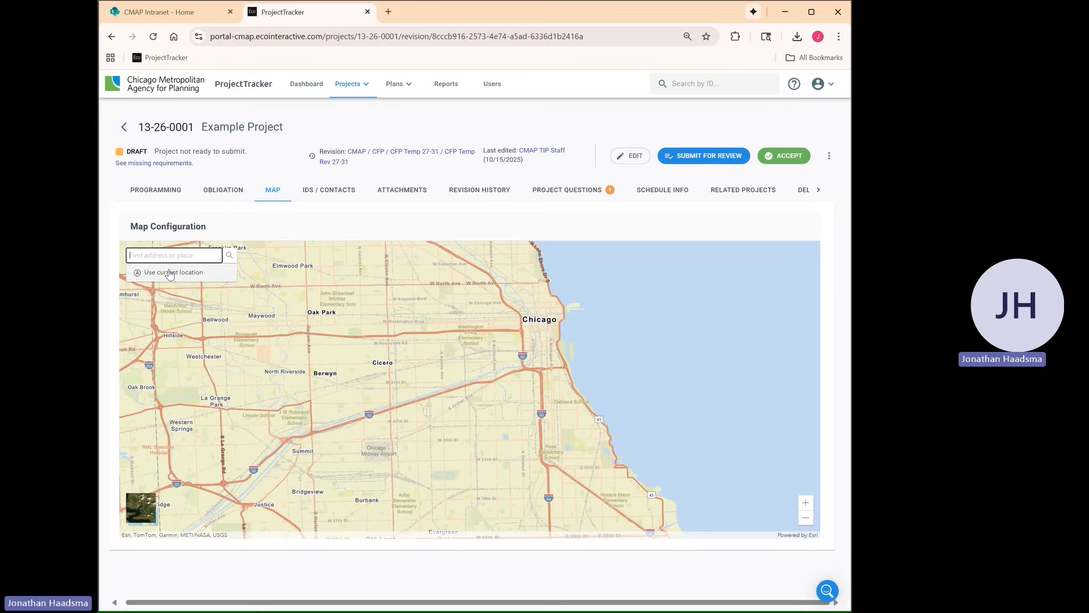
drag(367, 385, 352, 332)
click(193, 261)
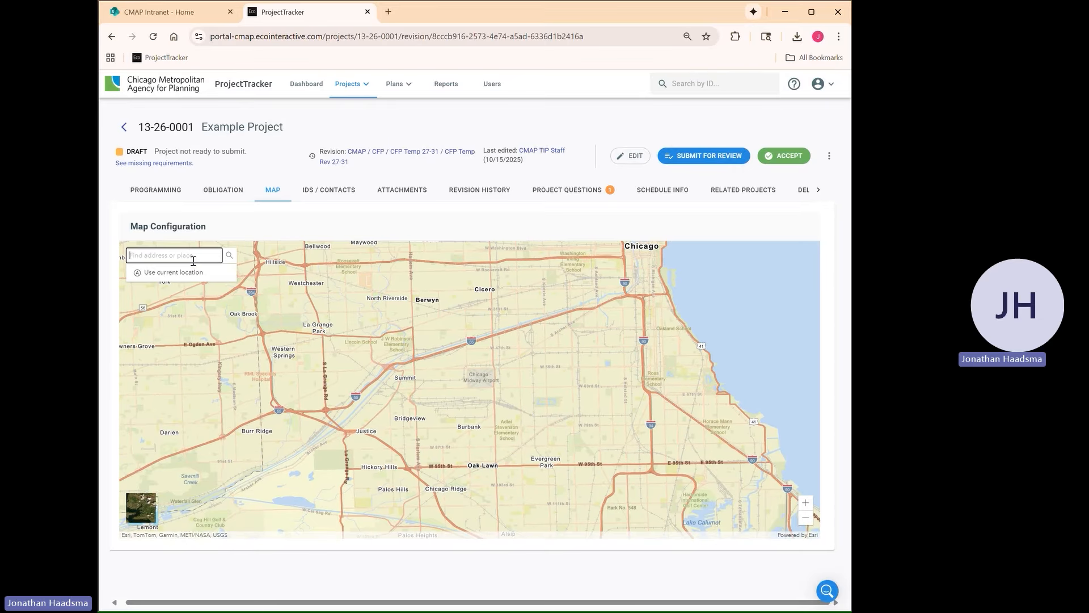
text(midlothi)
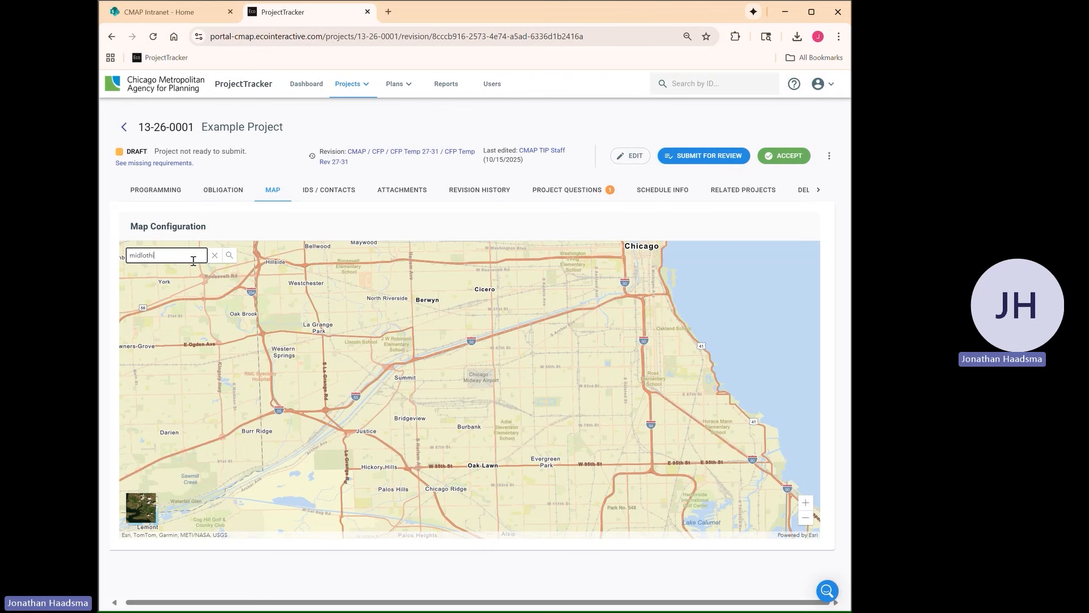
text(an, IL)
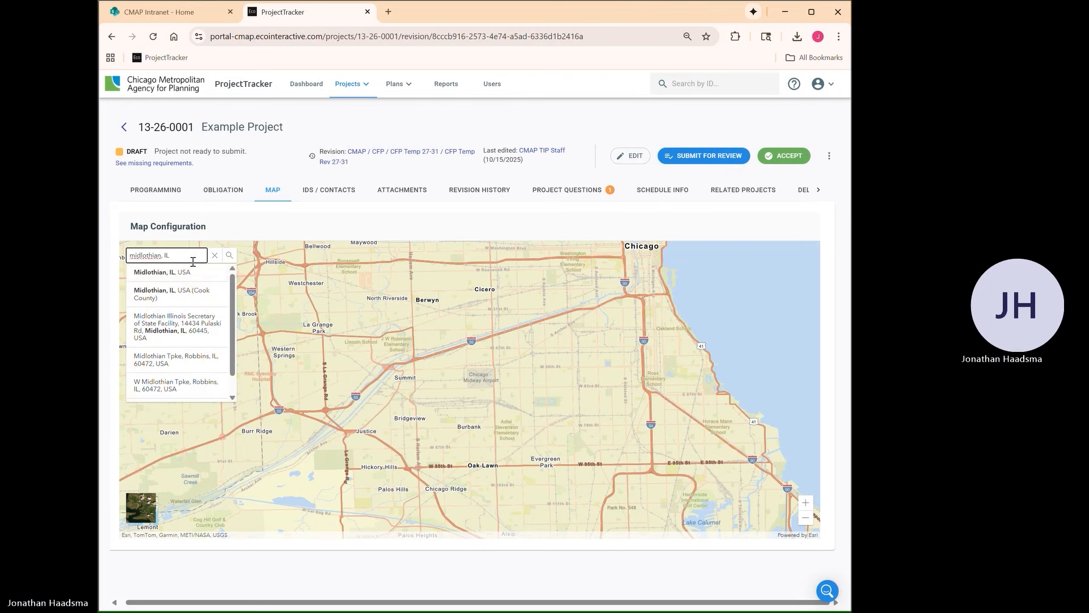
click(190, 278)
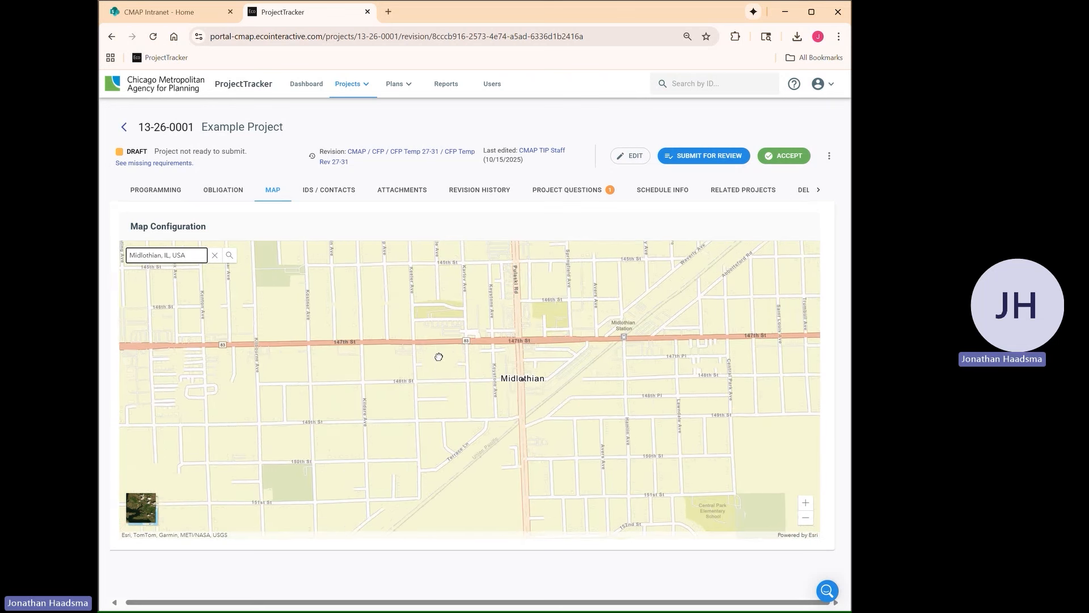
drag(549, 360, 565, 404)
scroll(565, 404, down, 1)
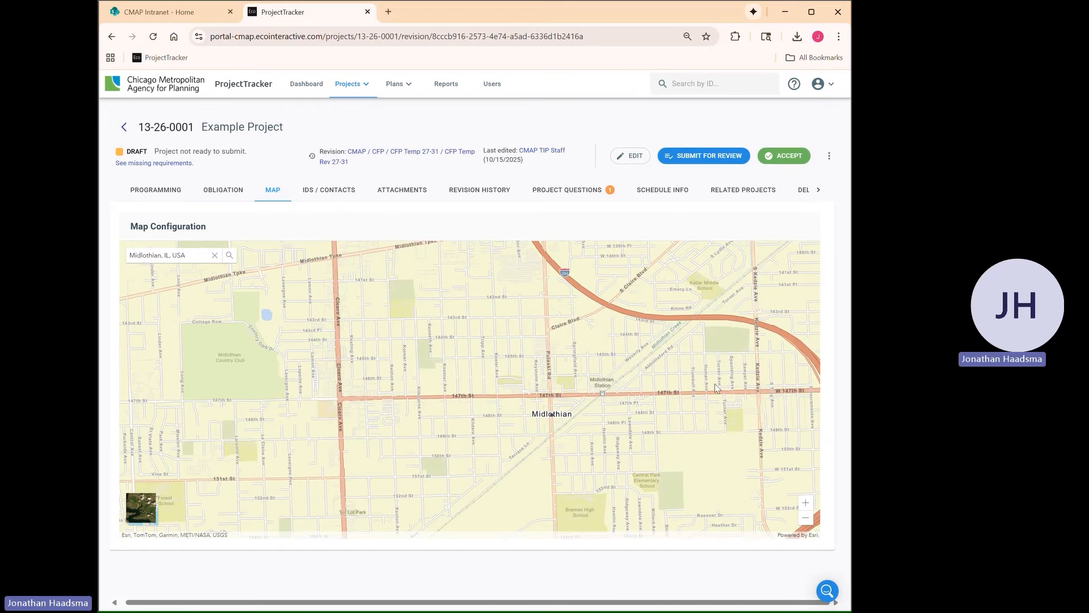
click(214, 254)
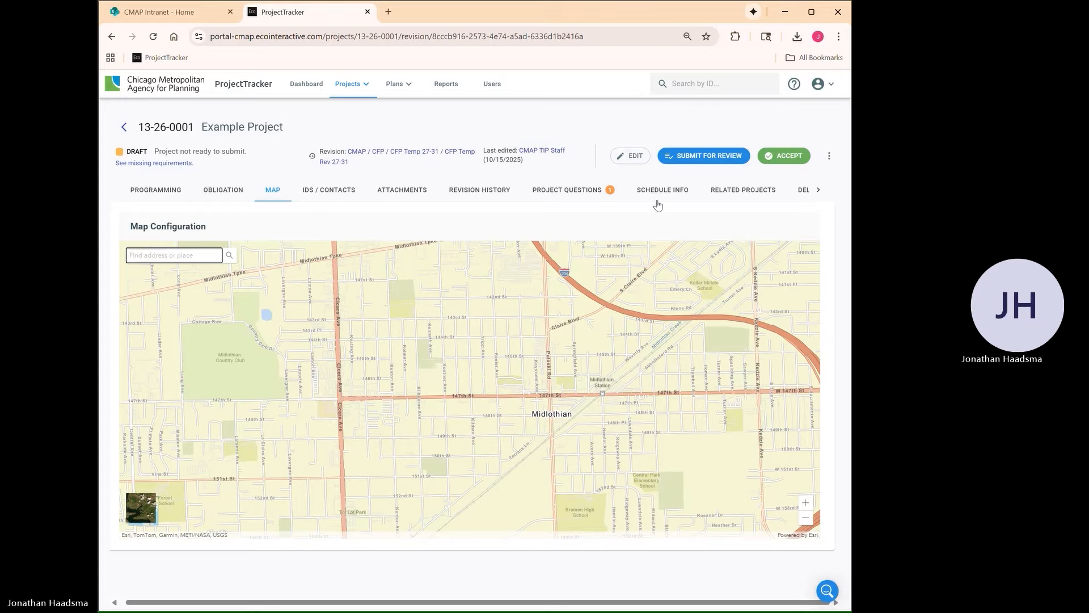
drag(483, 397, 456, 347)
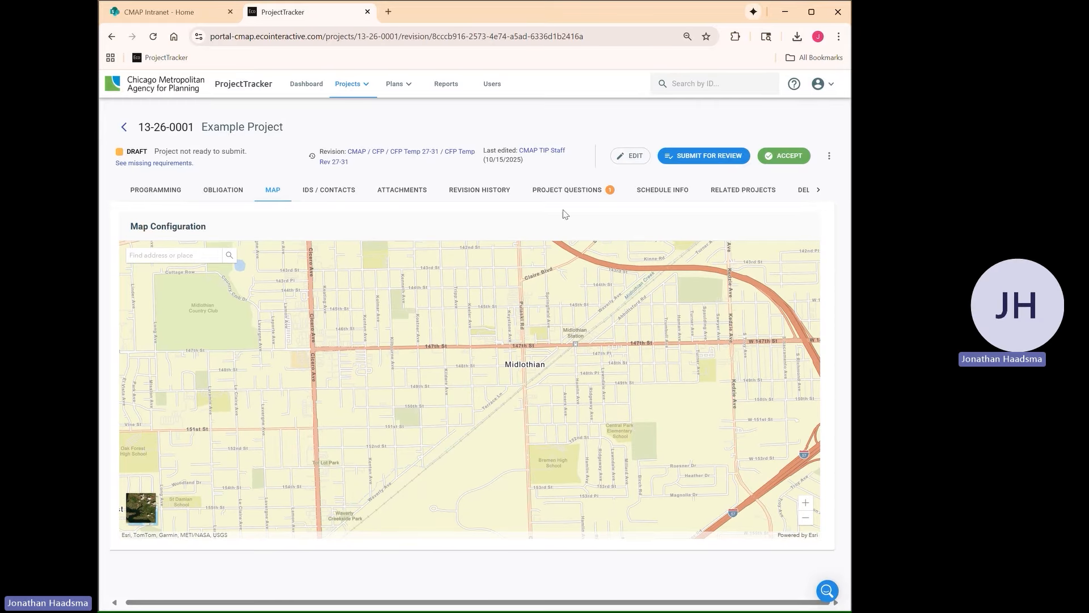
click(631, 157)
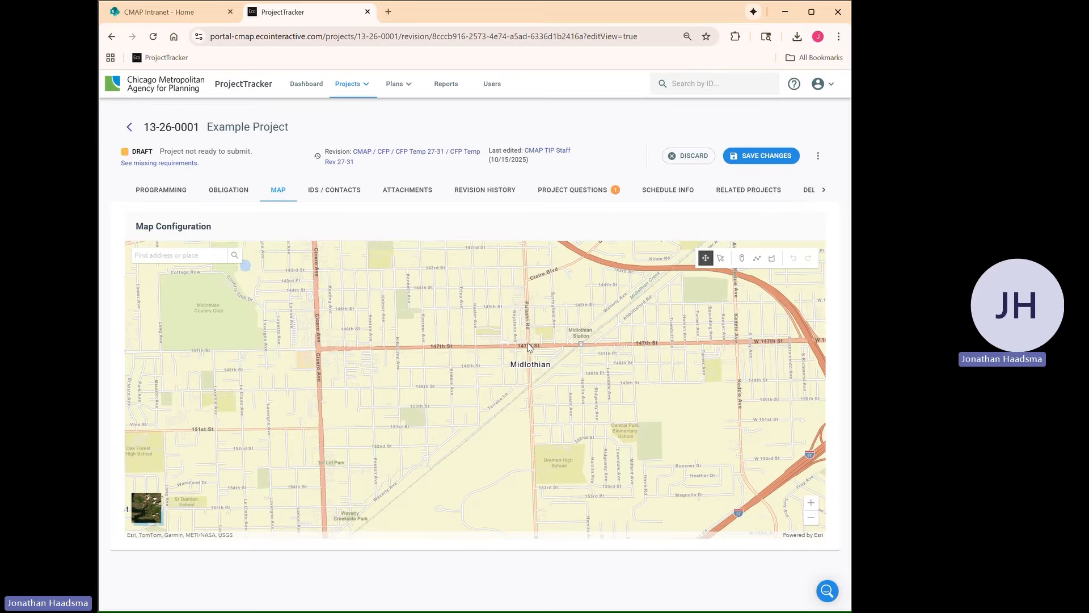
Step: Place a marker at 147th St and Pulaski Rd, and draw a road-snapped line along 147th St east to Kedzie Ave
click(742, 261)
click(529, 345)
click(756, 258)
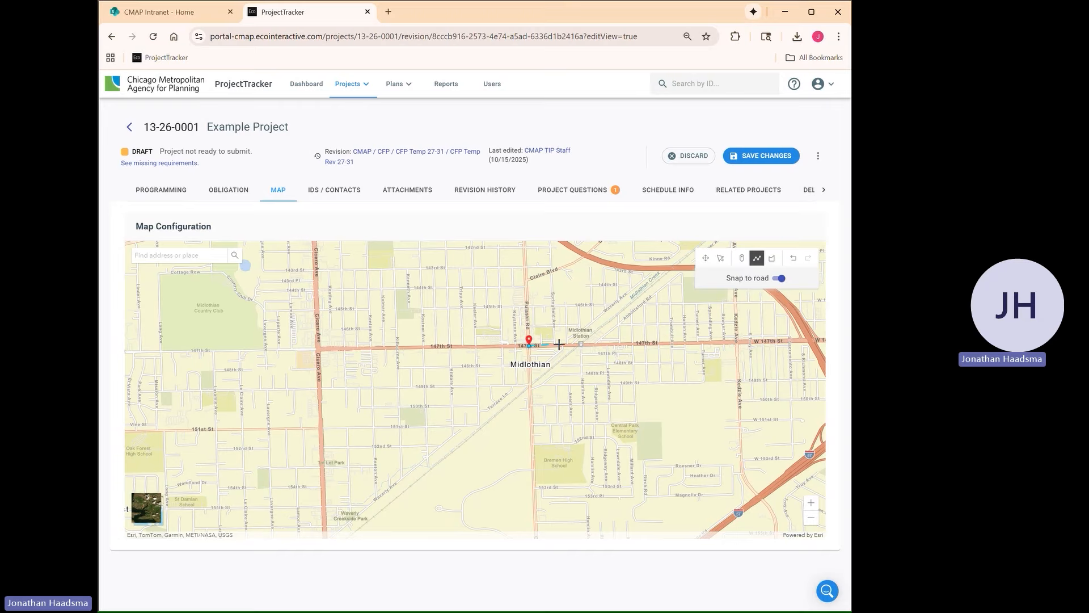
double_click(739, 342)
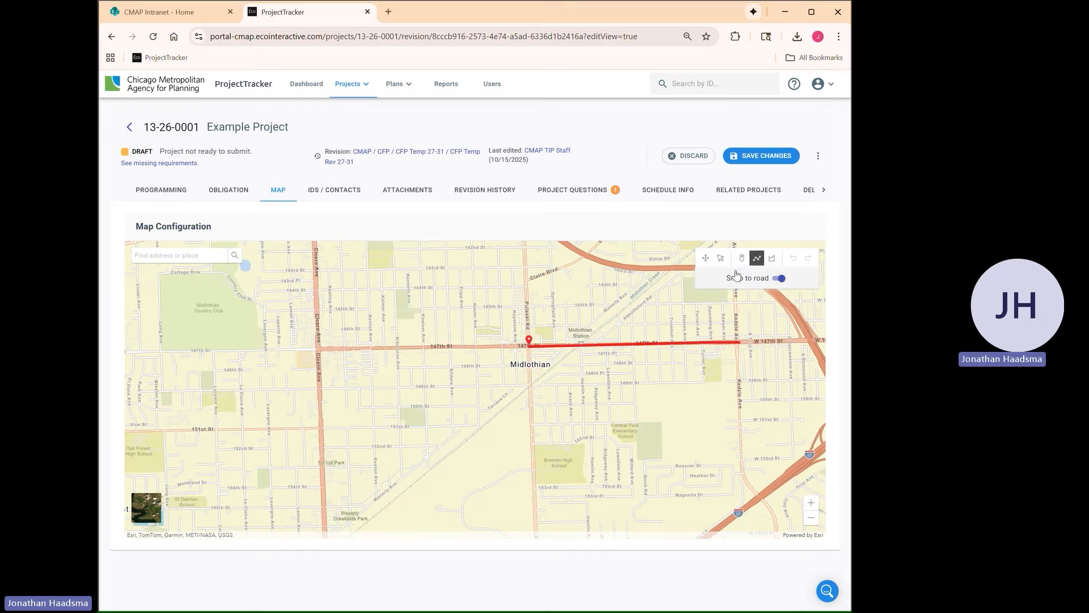
Step: Delete the 147th St line and the marker at Pulaski Rd from the project map
click(721, 258)
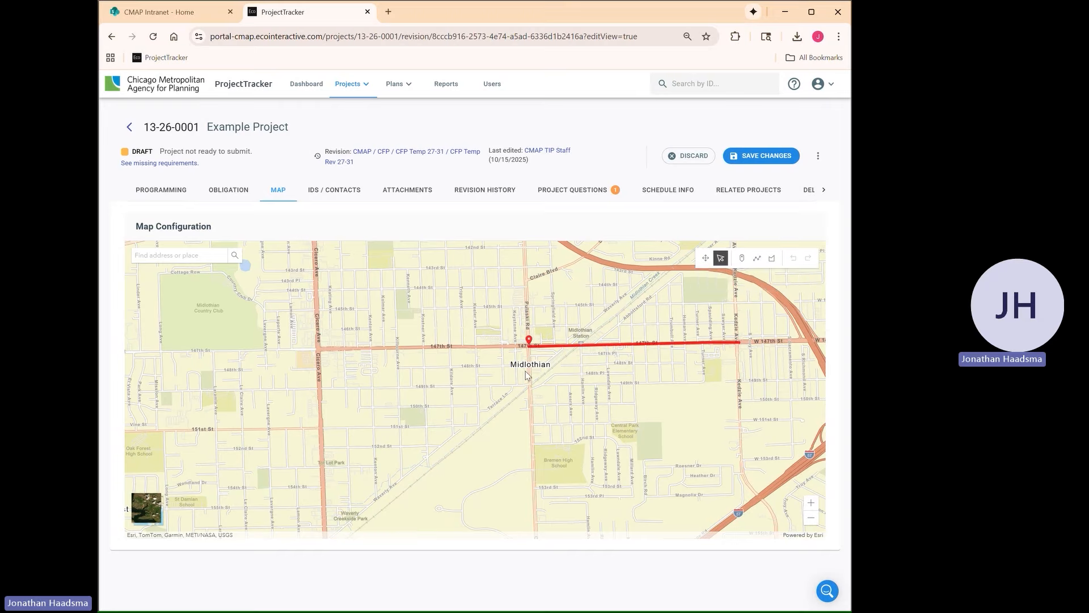
click(652, 344)
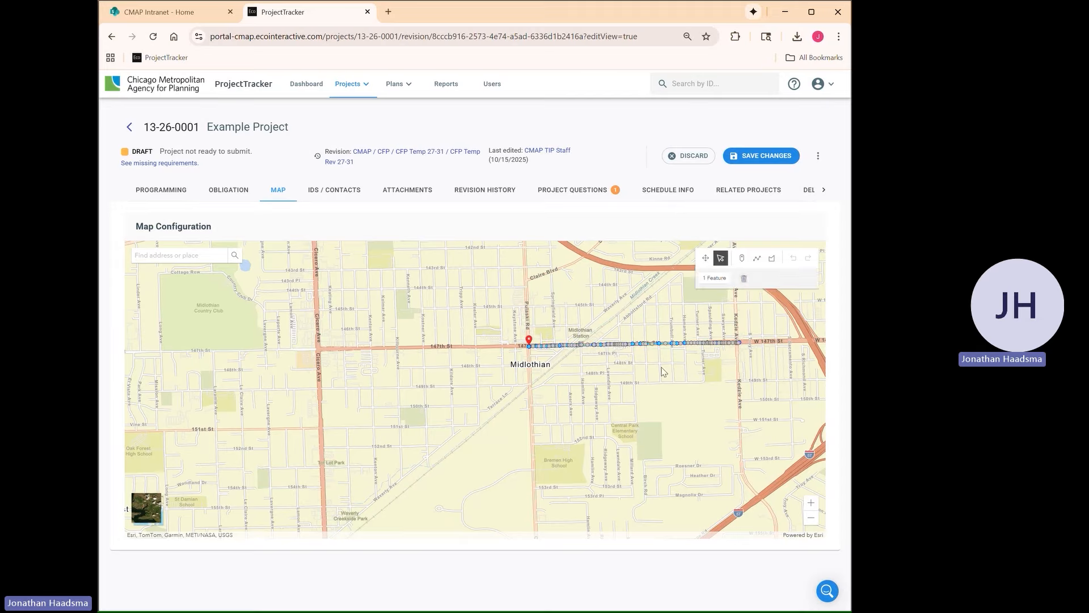
click(743, 278)
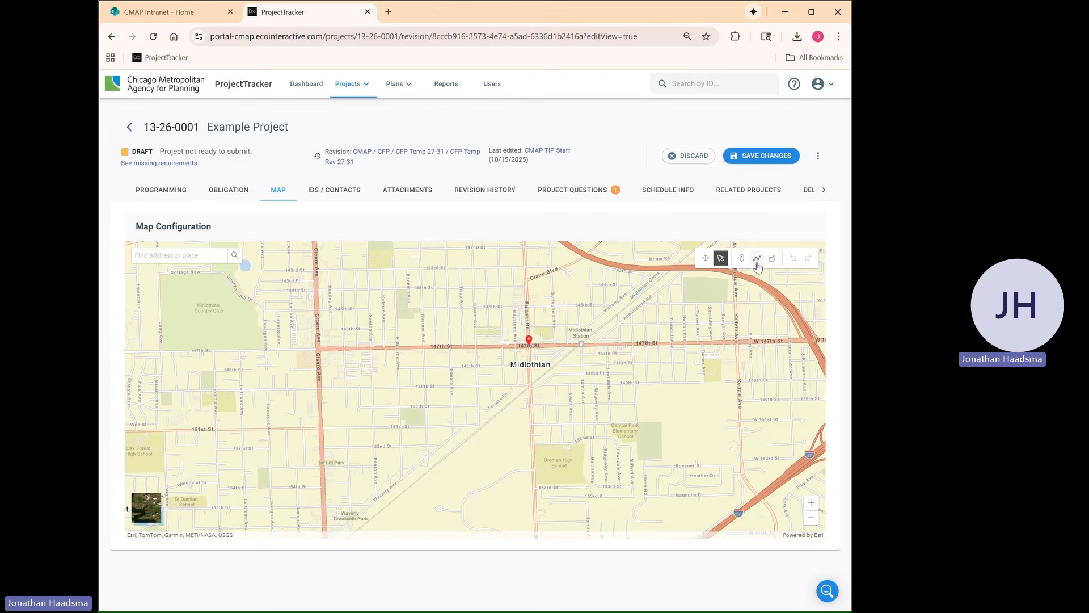
drag(654, 423, 624, 393)
click(499, 314)
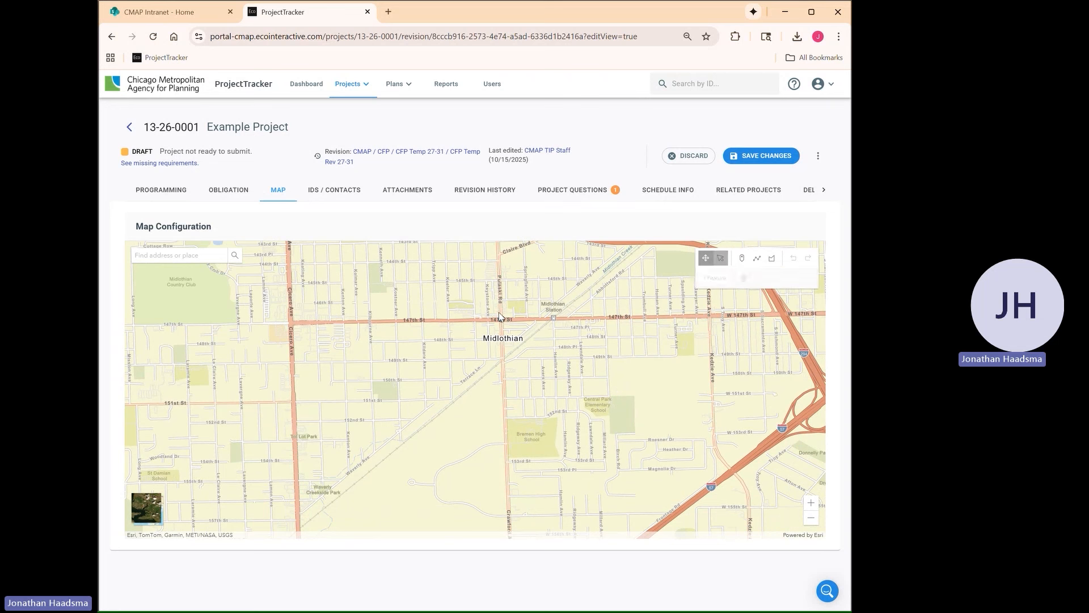
click(742, 277)
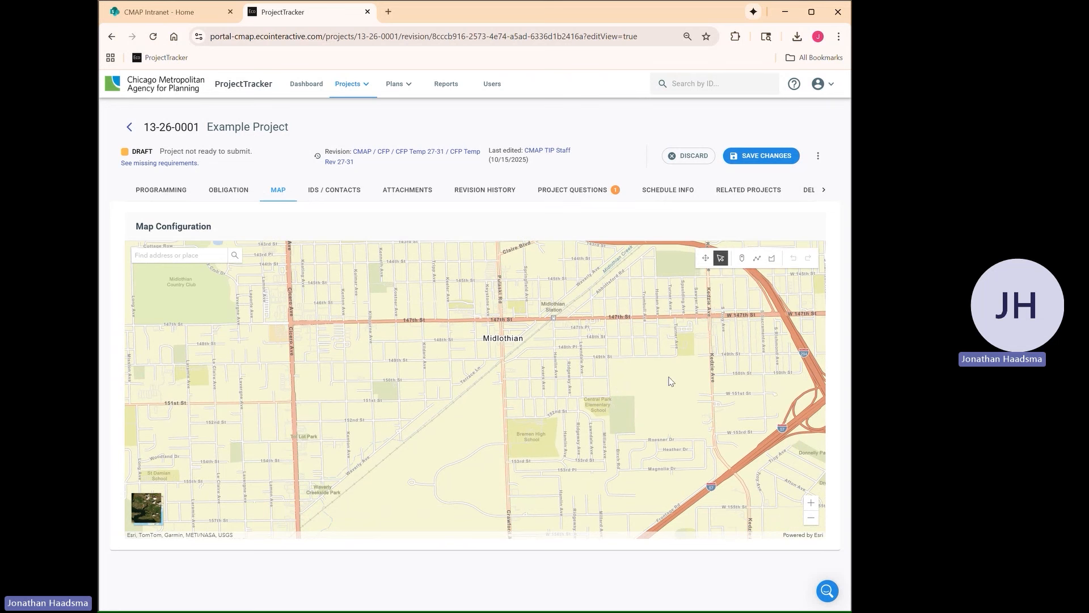
Step: With road snapping off, draw a straight line from just north of Central Park Elementary School east to Kedzie Ave, and save the changes
click(757, 260)
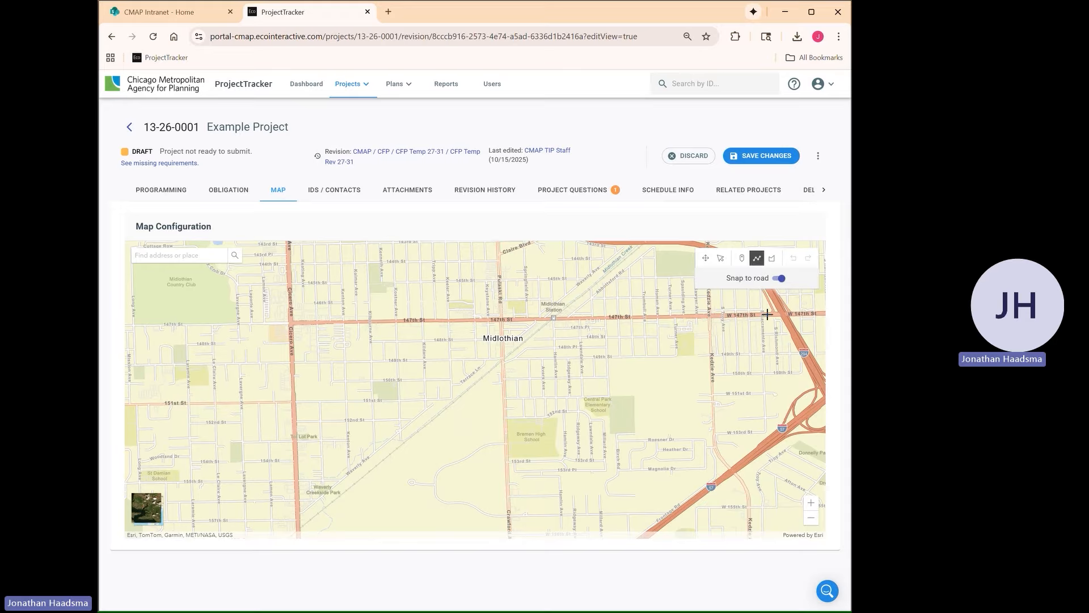
click(779, 279)
double_click(712, 375)
click(771, 163)
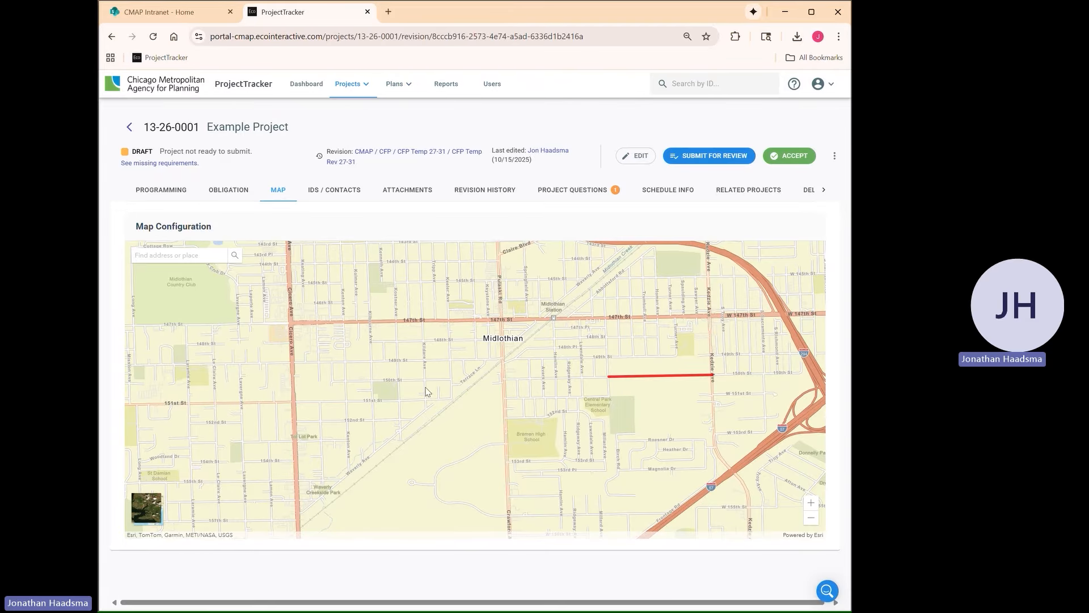
Step: Edit the project's IDs and contacts, and assign the planning liaison from dmmc-cog.org as CMAP Programming Lead
click(328, 192)
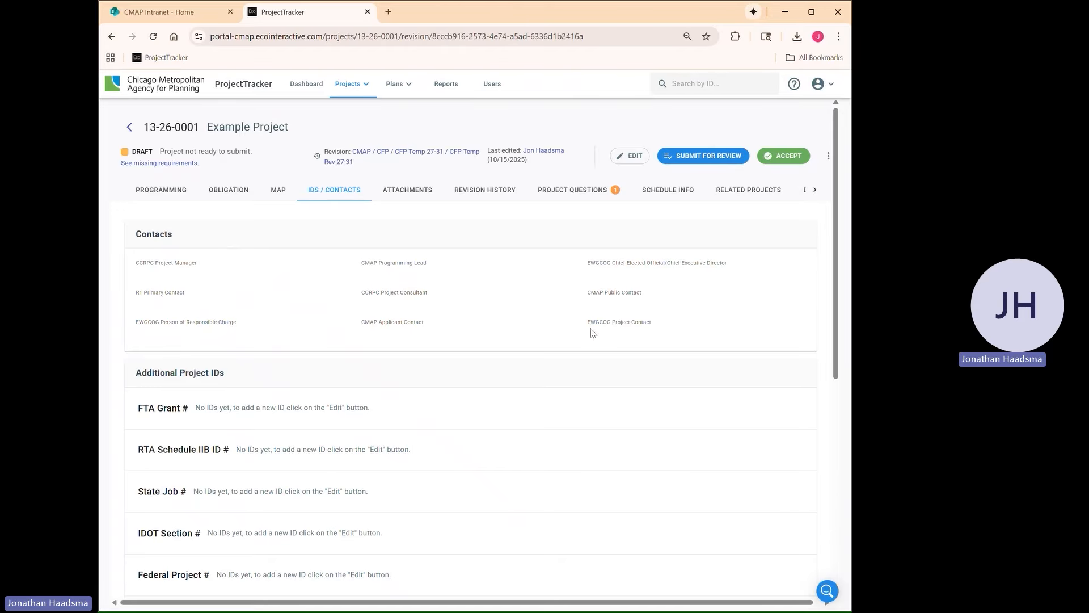
click(628, 161)
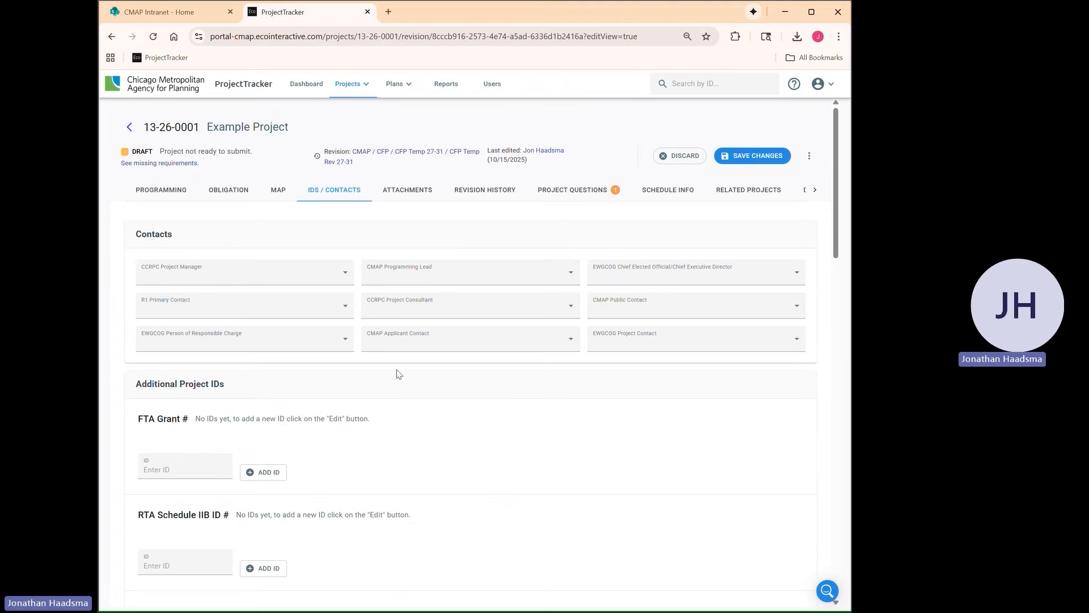
click(402, 277)
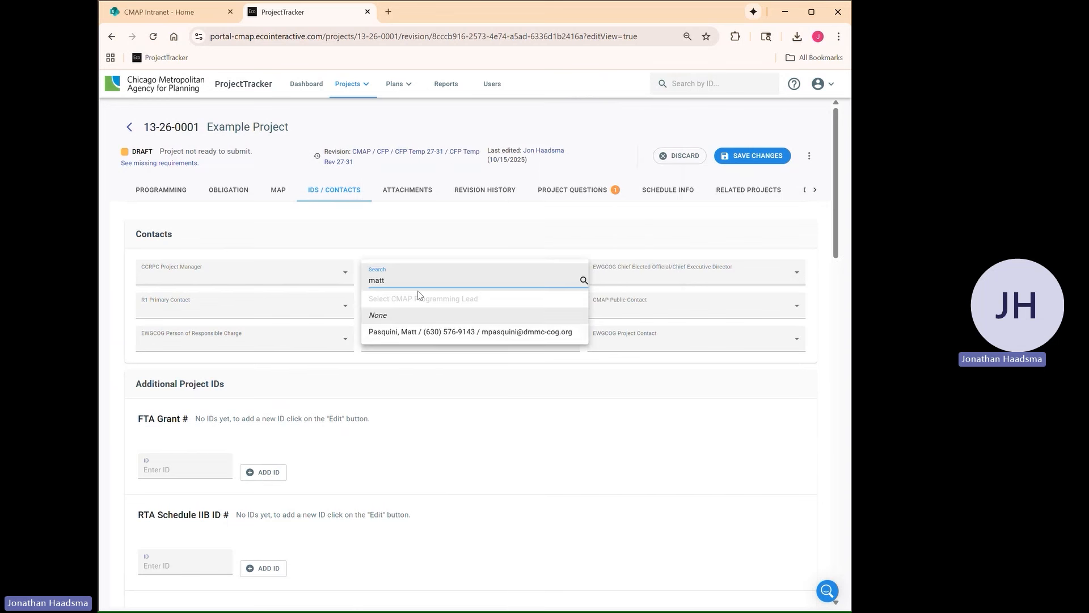
click(444, 337)
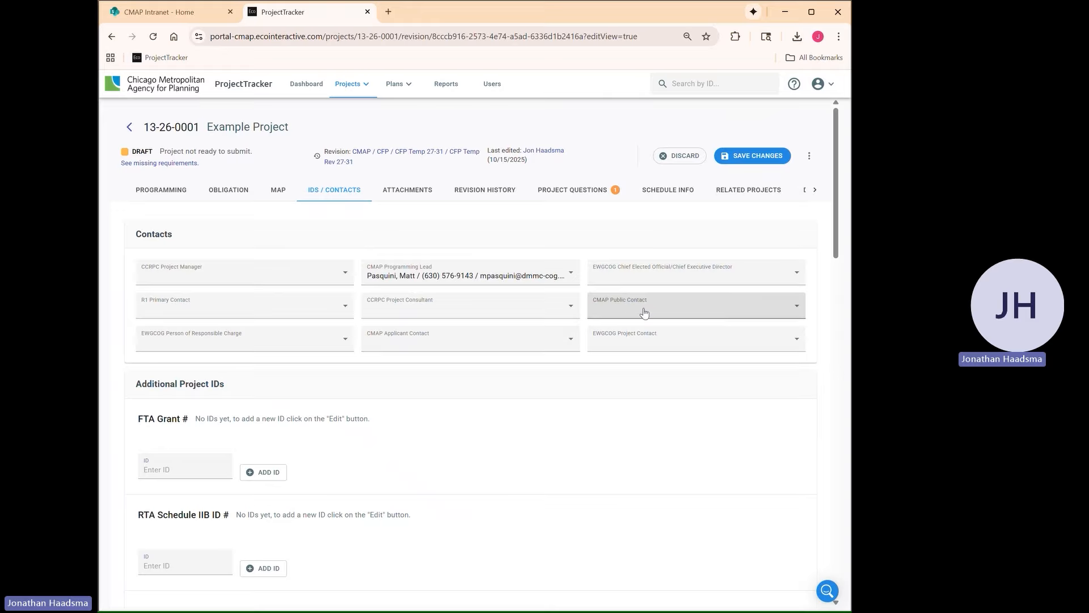
Step: Assign the same contact as the Programming Lead to CMAP Public Contact
click(626, 312)
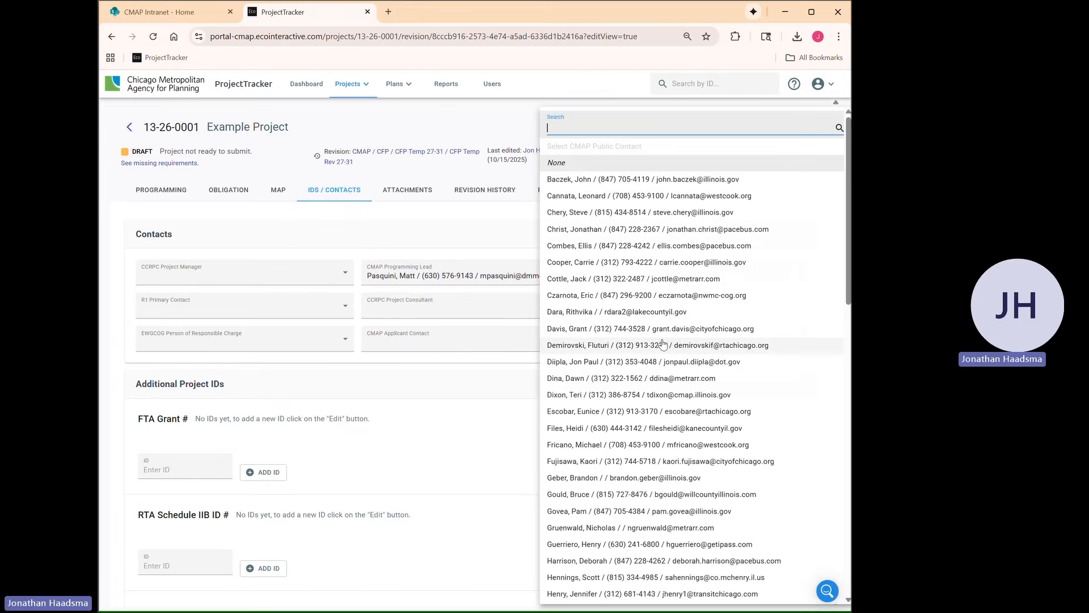
text(matt)
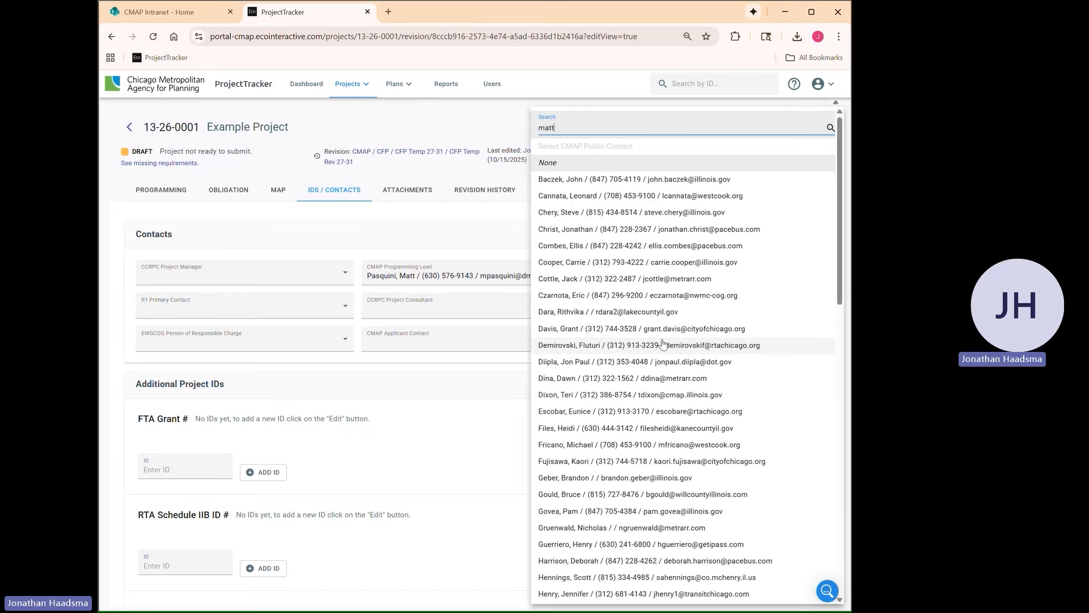
click(678, 366)
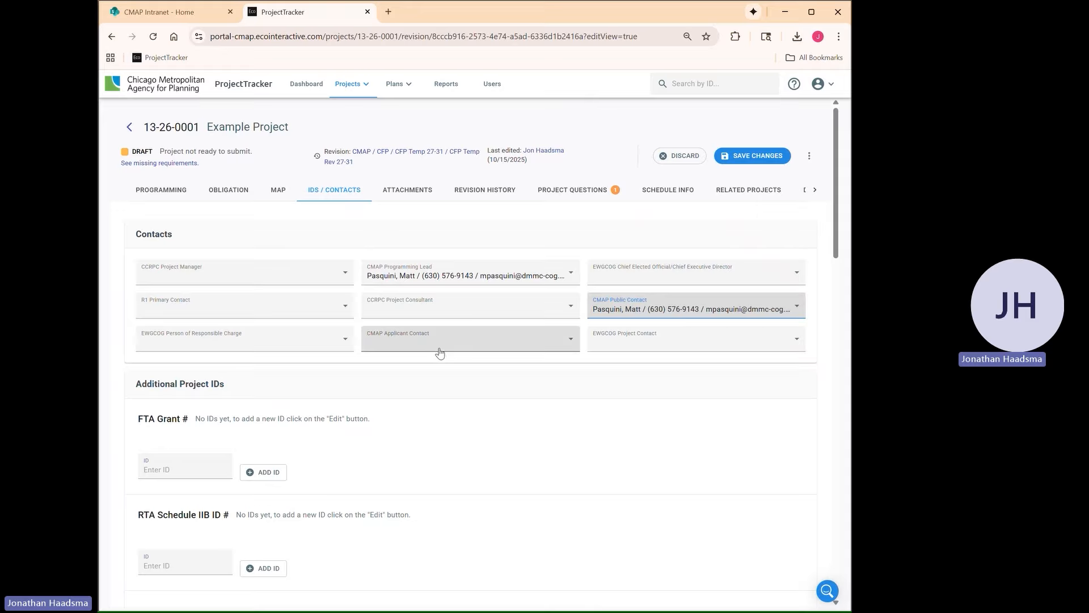
click(502, 348)
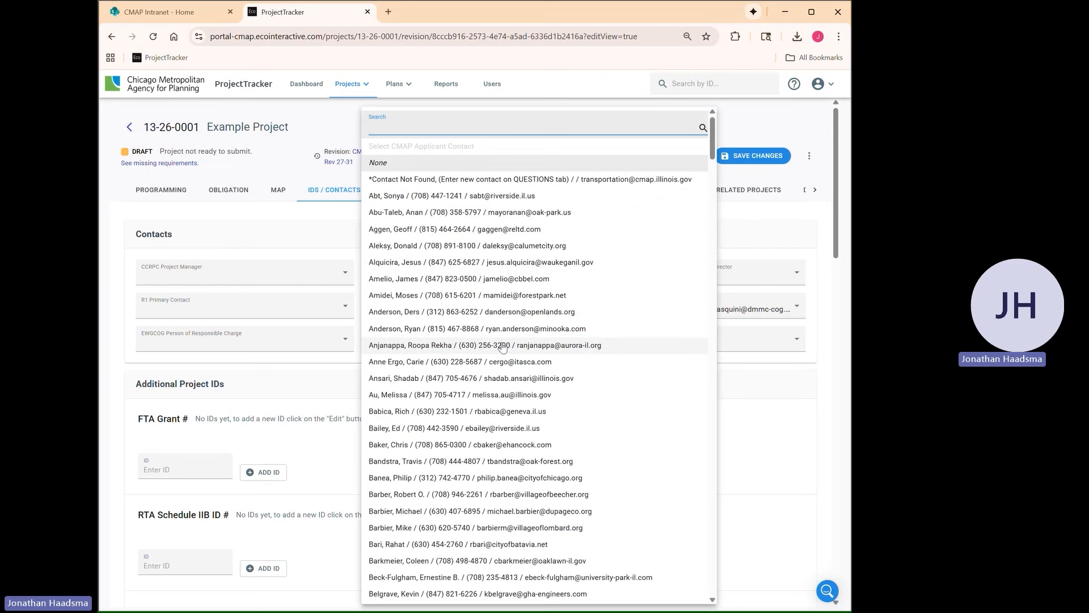
scroll(476, 338, down, 3)
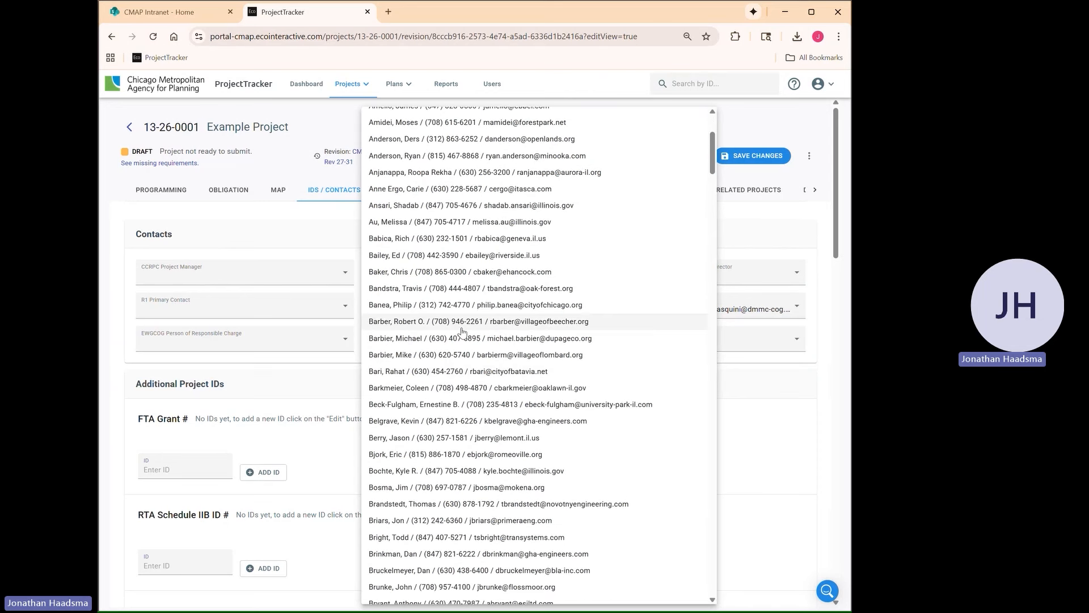
scroll(462, 332, up, 4)
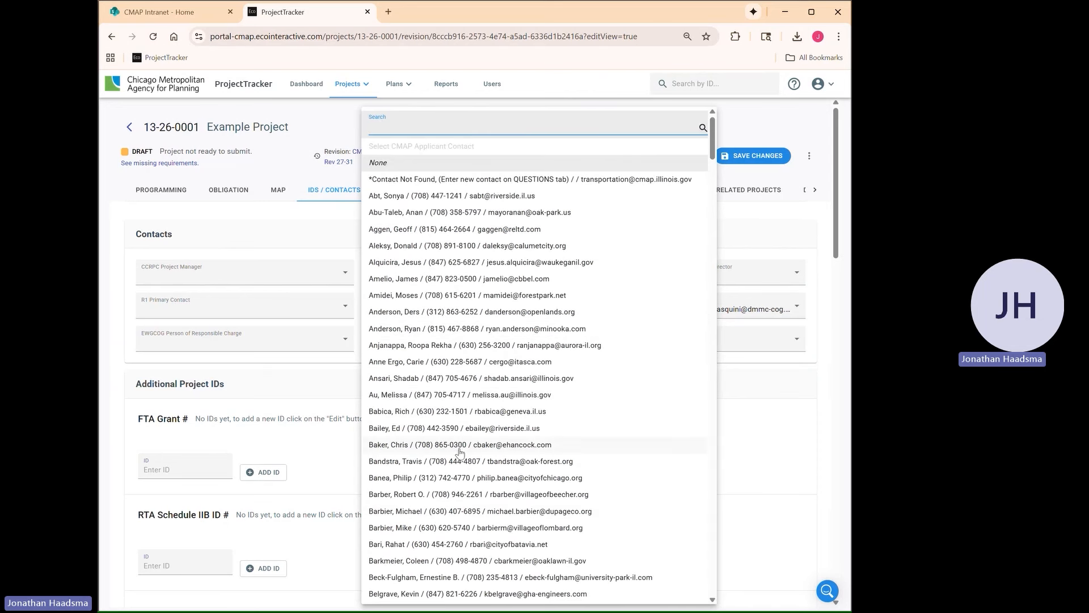
click(404, 450)
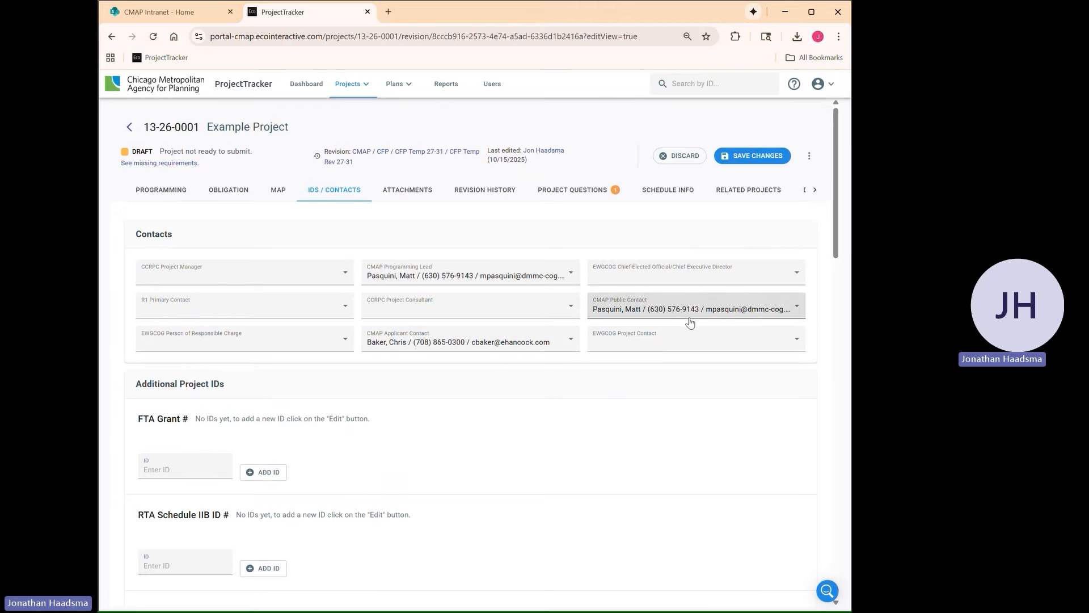
Step: Add RE34E8 as the project's Federal Project # under the additional project IDs
scroll(690, 323, down, 1)
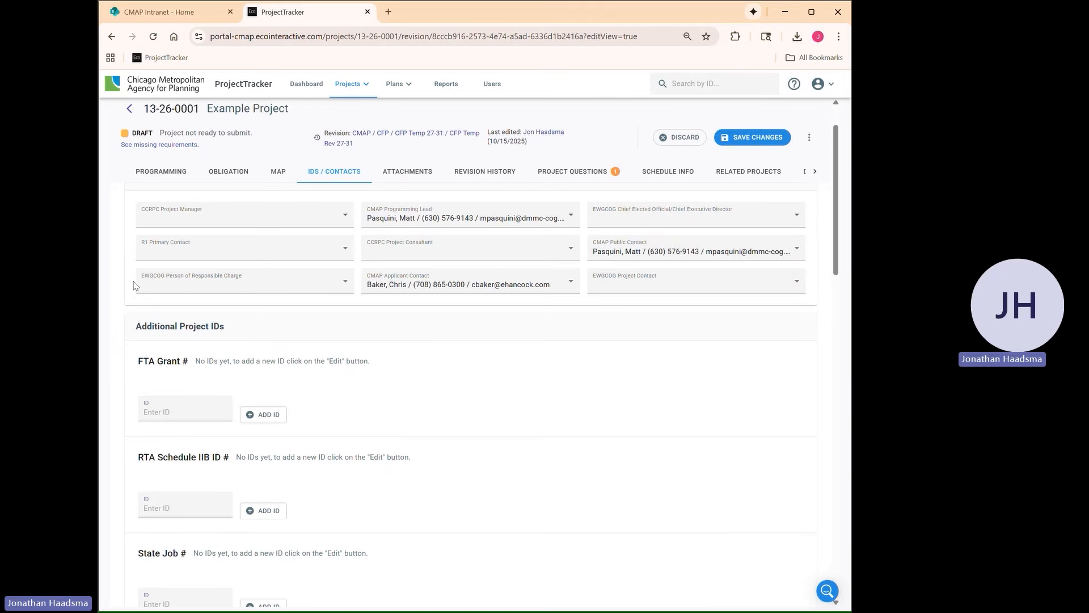
scroll(135, 285, down, 1)
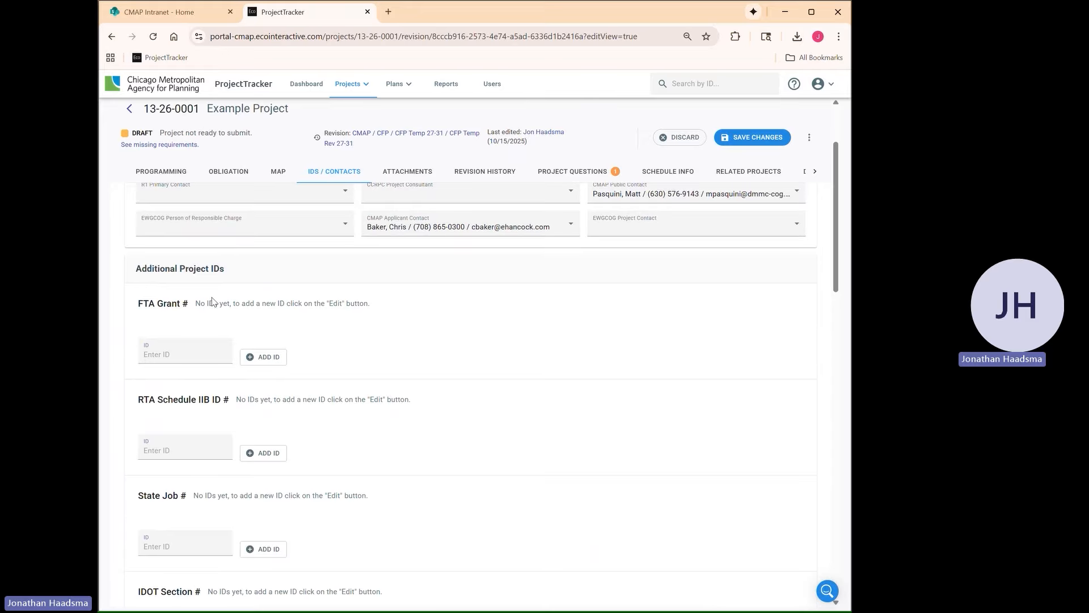
scroll(227, 309, down, 1)
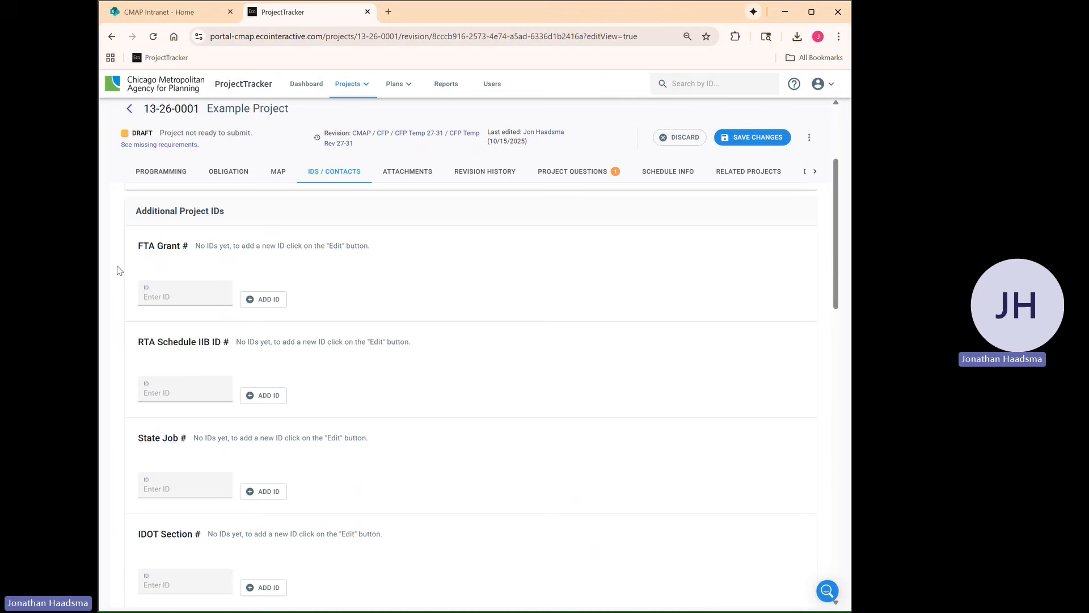
scroll(225, 270, down, 2)
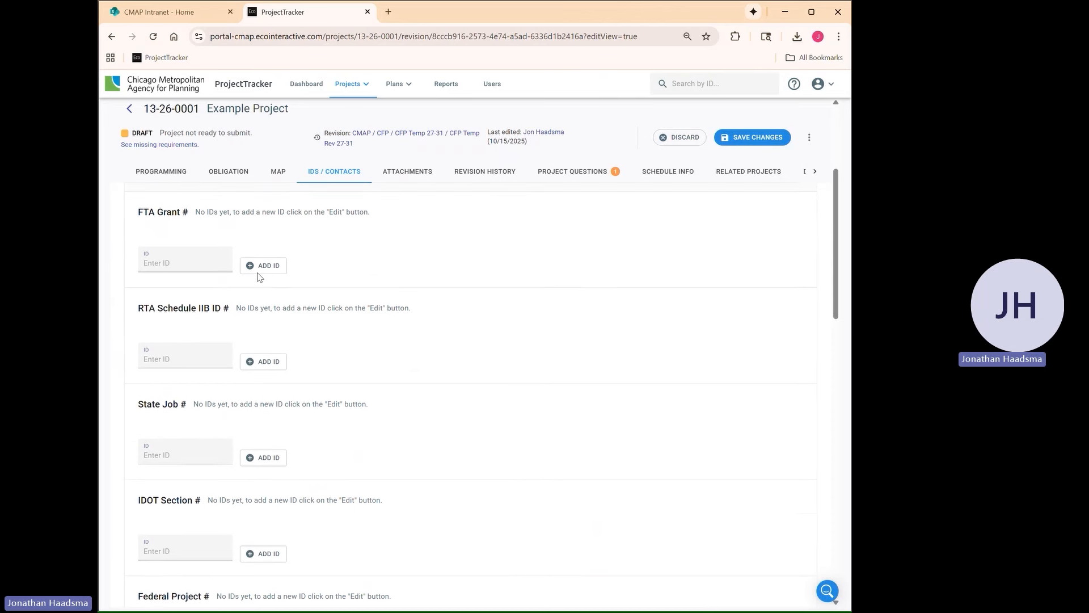
scroll(246, 313, down, 2)
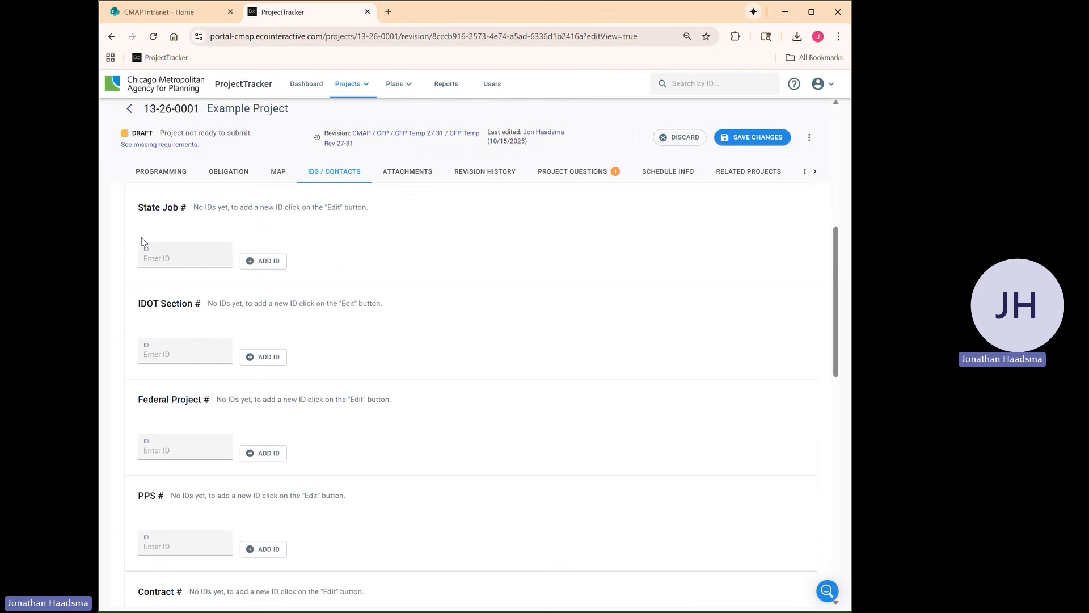
scroll(206, 233, down, 1)
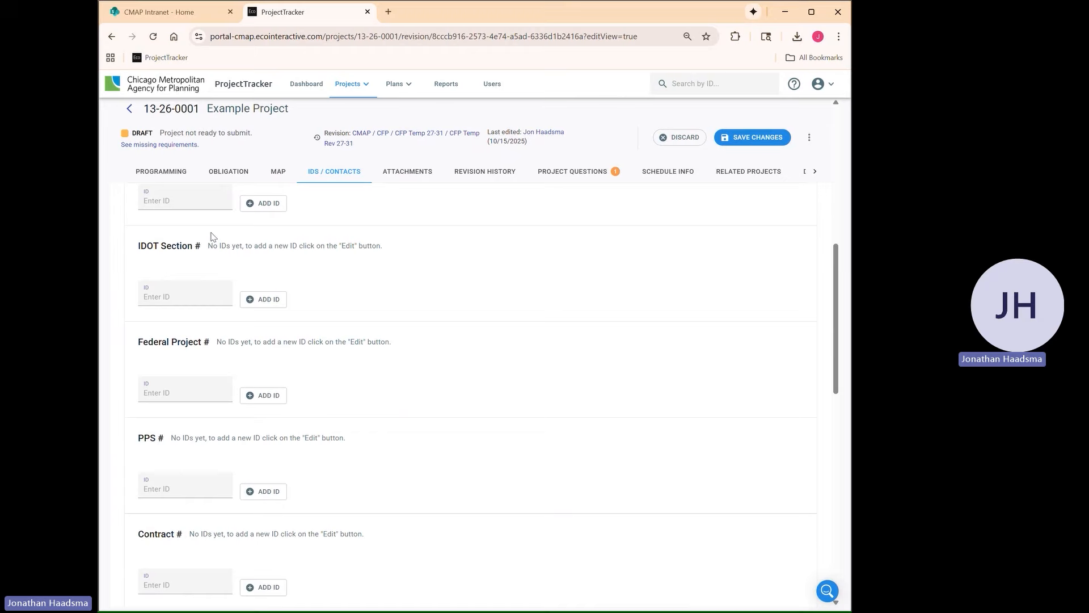
scroll(193, 267, down, 1)
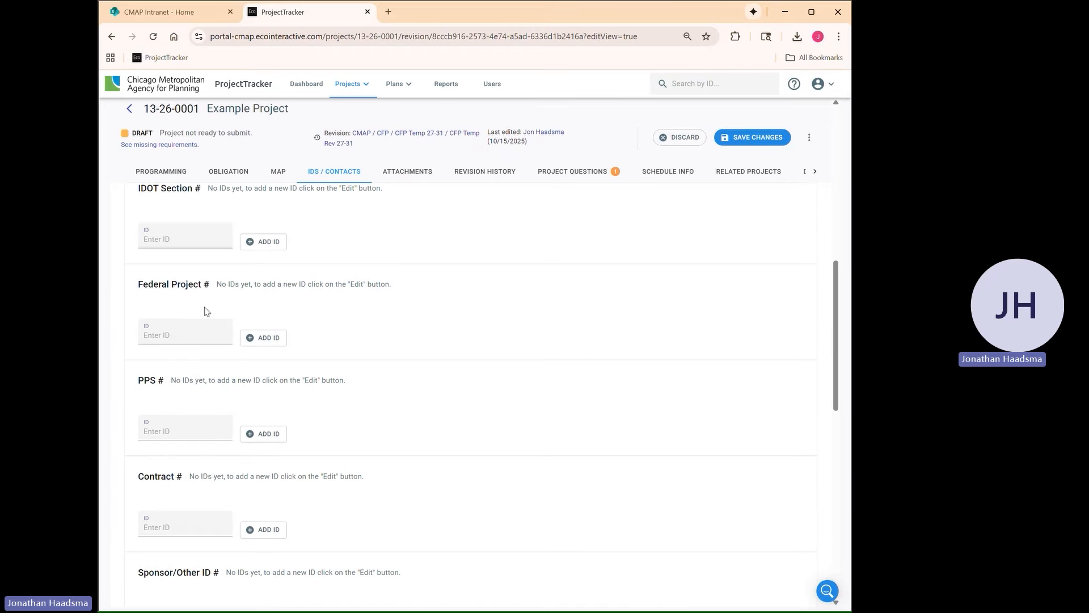
click(170, 334)
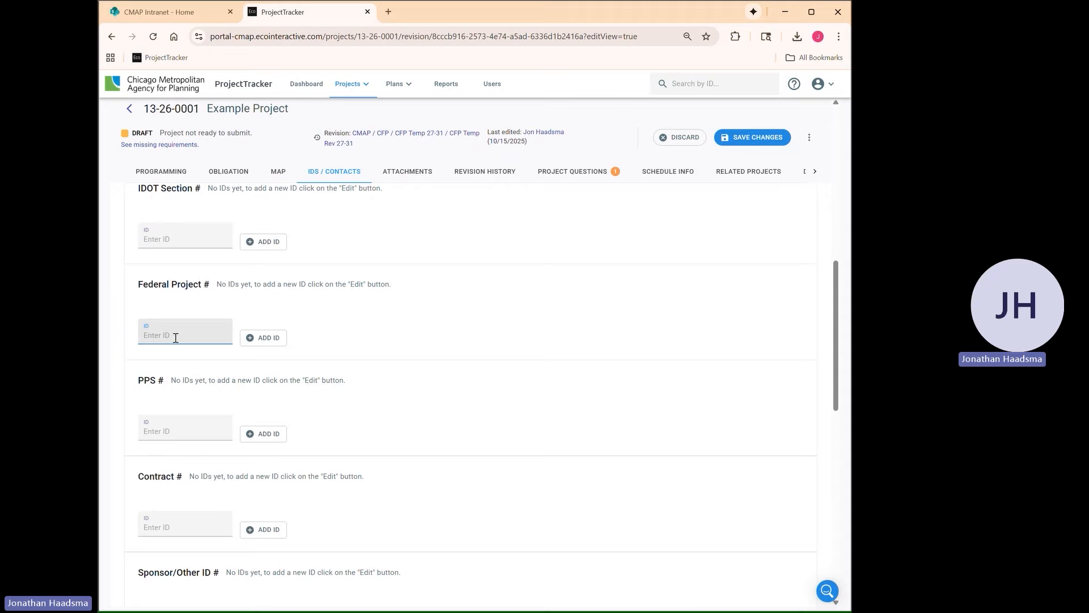
text(RE34)
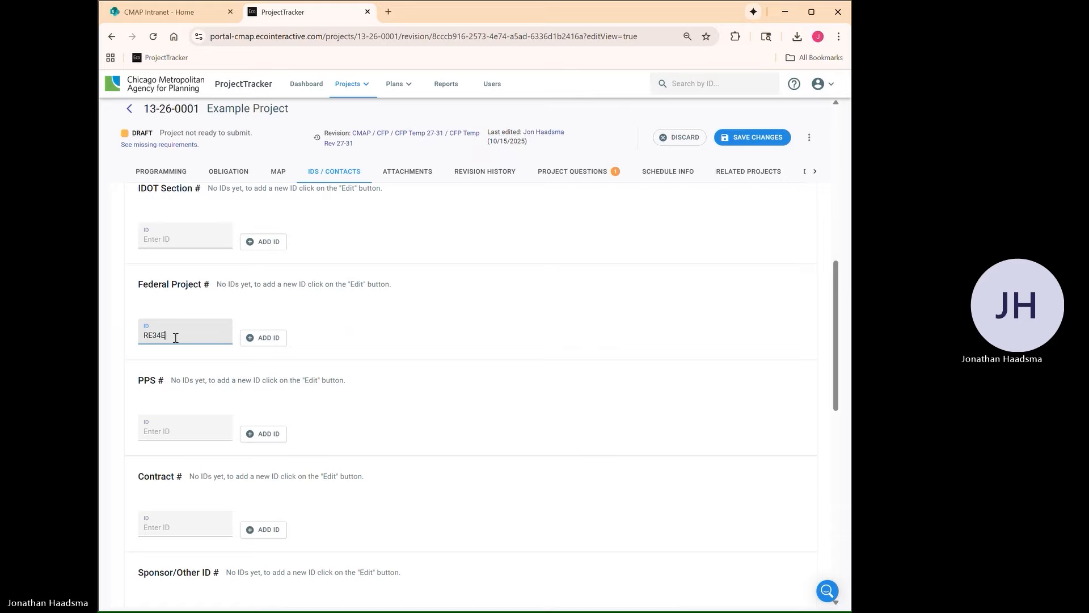
text(E8)
click(262, 341)
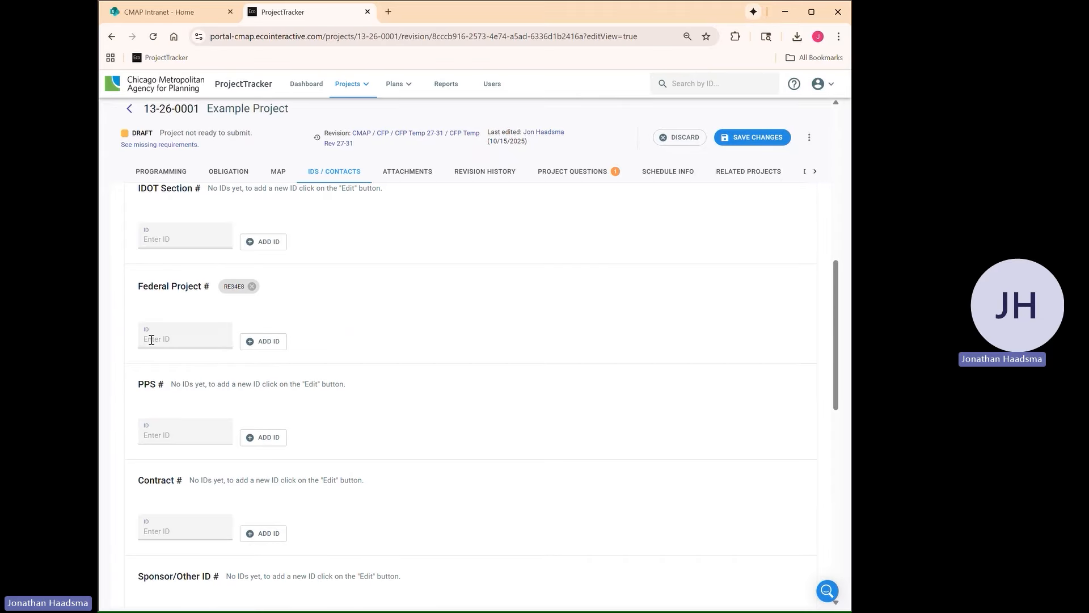
Step: Save the changes made to the project's contacts and IDs
scroll(187, 403, up, 2)
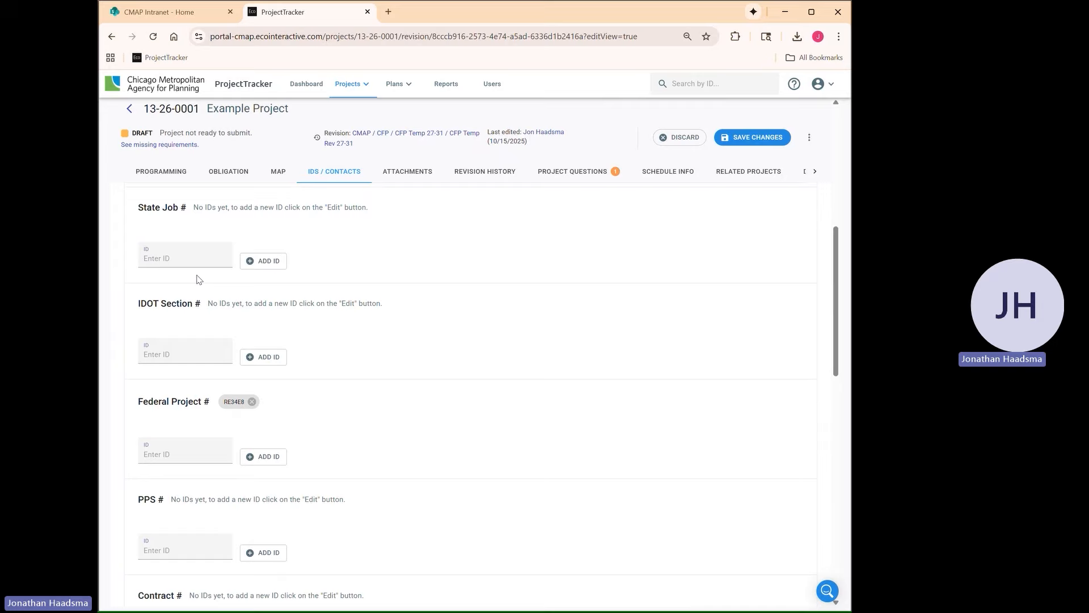
scroll(176, 250, up, 1)
scroll(204, 300, down, 1)
scroll(227, 318, up, 5)
scroll(232, 326, up, 3)
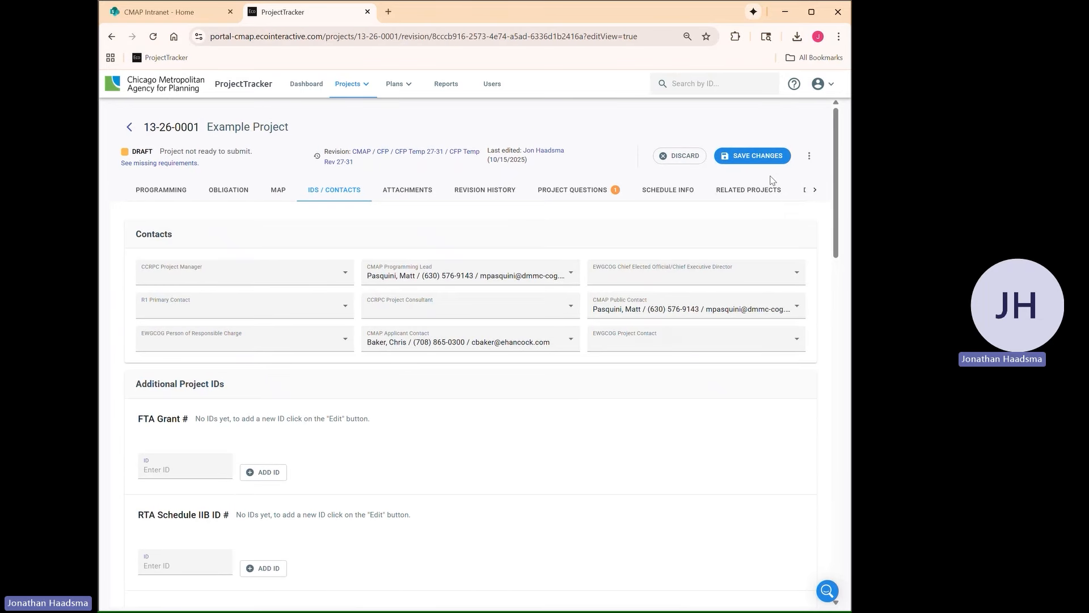
click(777, 157)
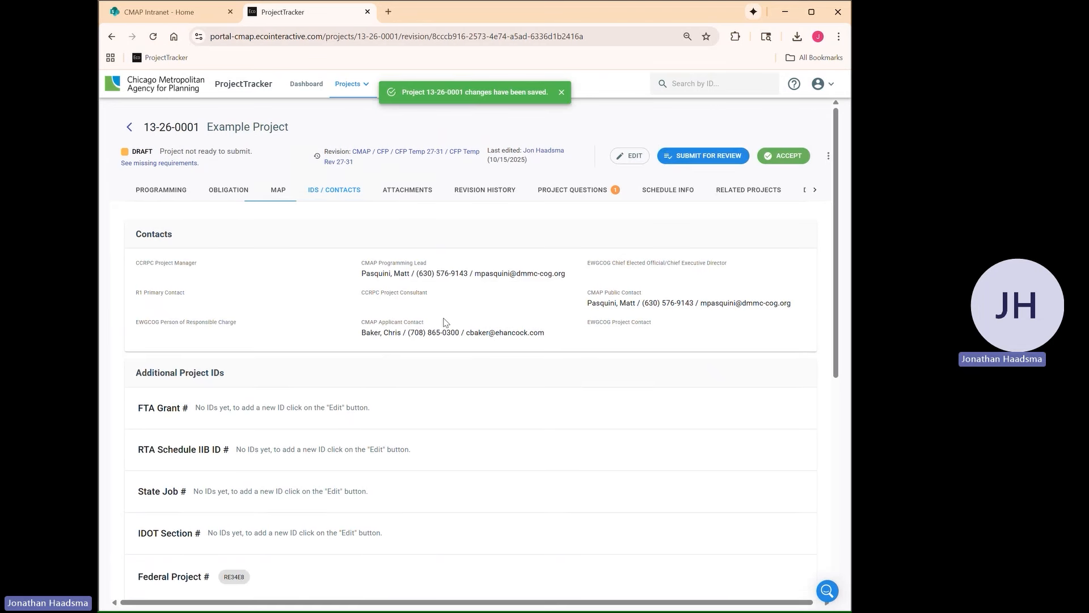
Step: Edit the project's attachments and add the file Detailed_Estimate_of_Costs_Crawford.docx
click(415, 191)
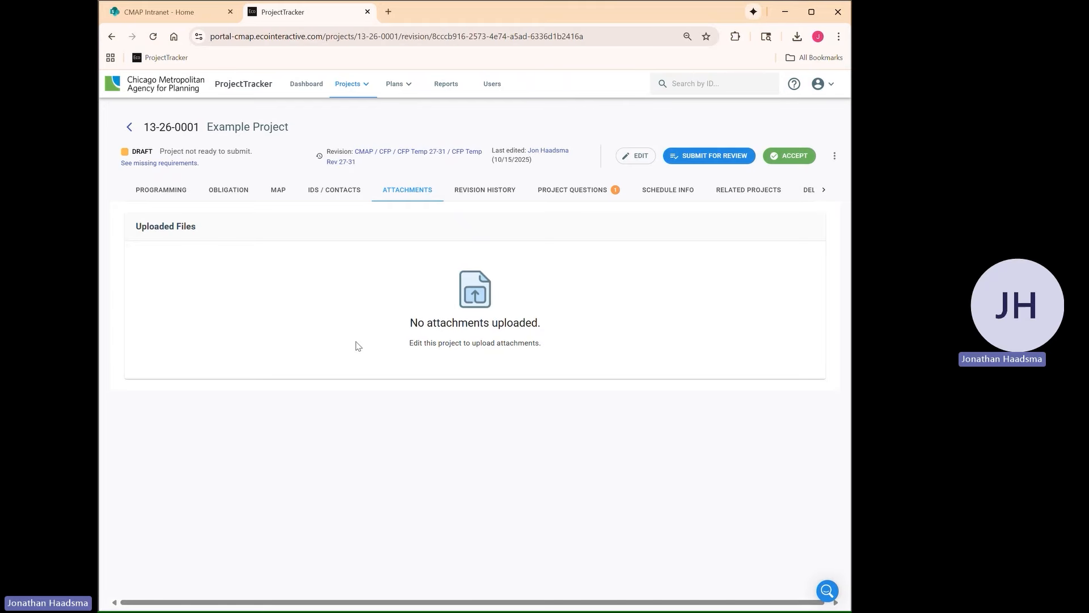
click(640, 156)
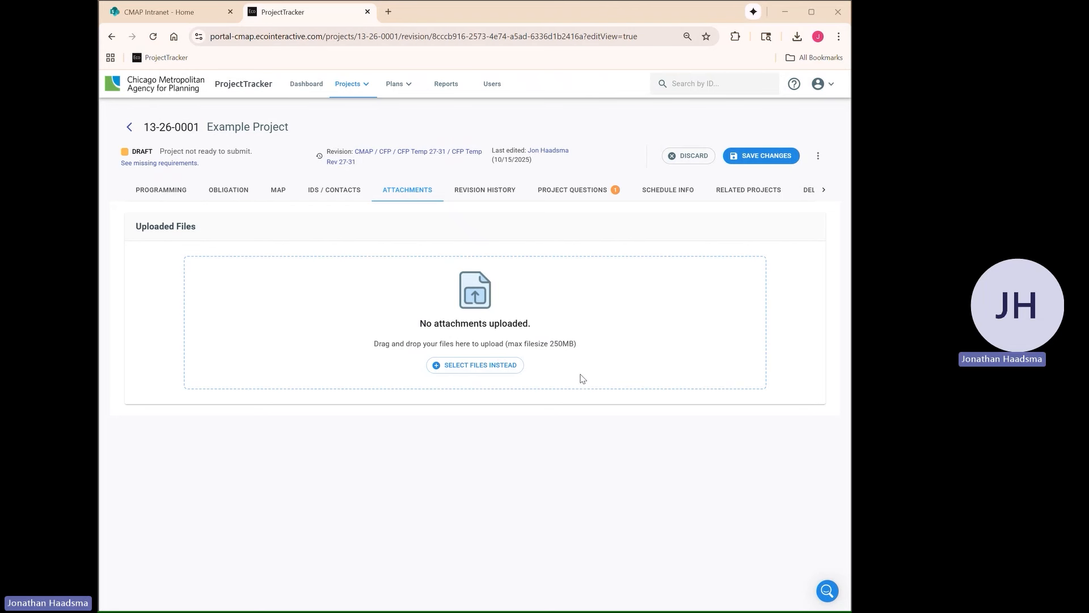
double_click(287, 316)
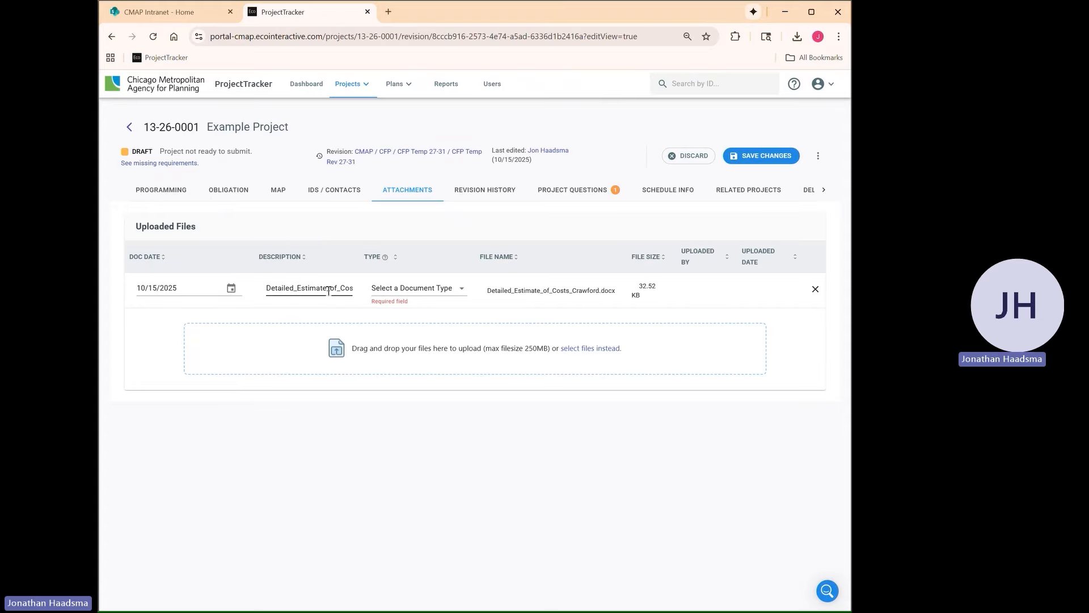
Step: Look through the available document types and classify the cost estimate file as "1. CFP | Detailed Estimate of Costs"
click(463, 290)
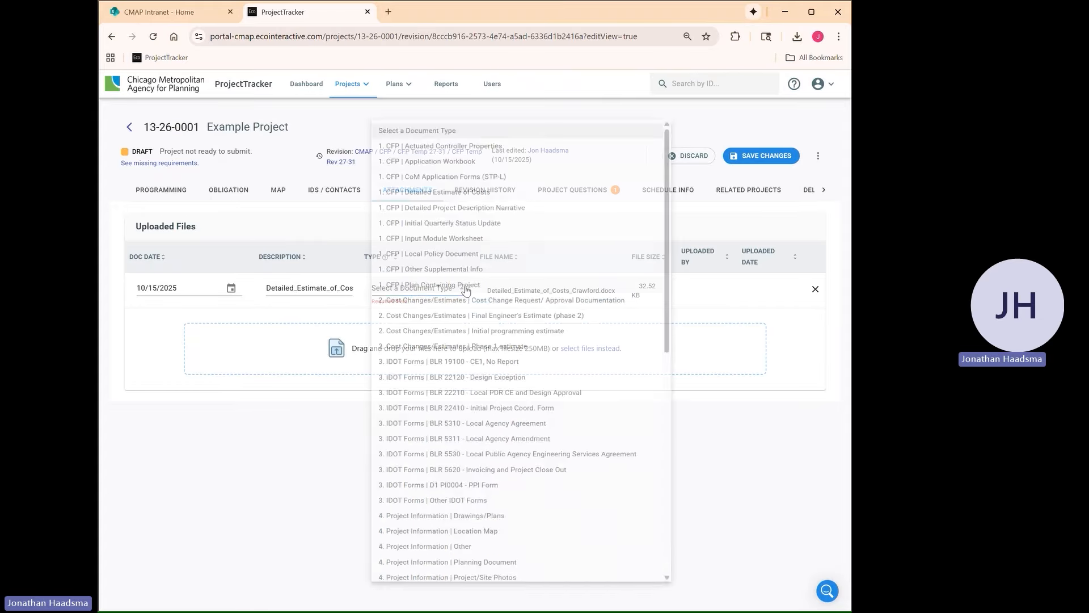
click(274, 467)
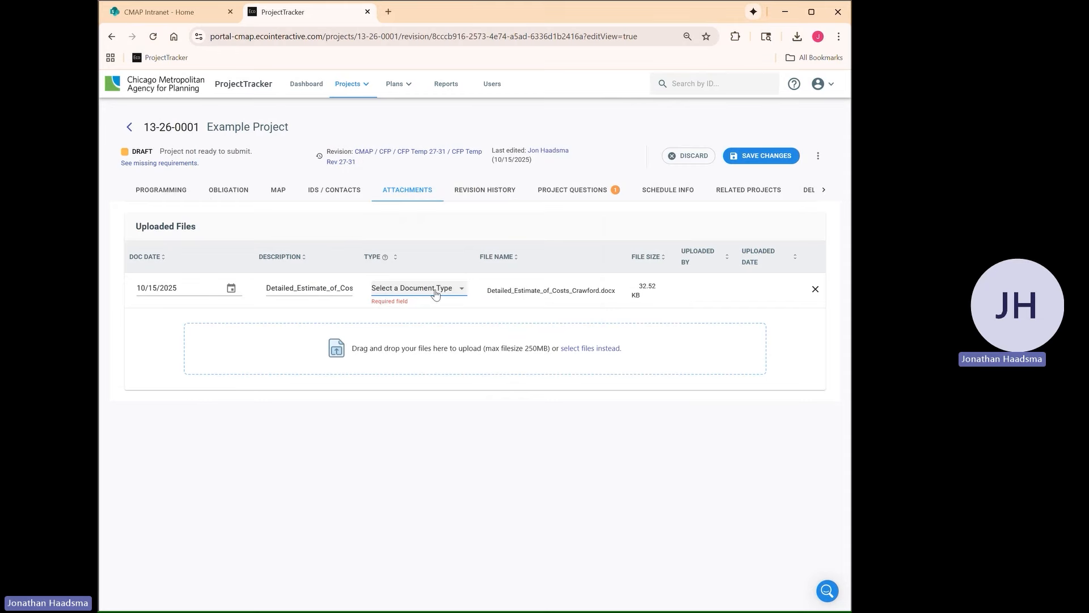
click(435, 289)
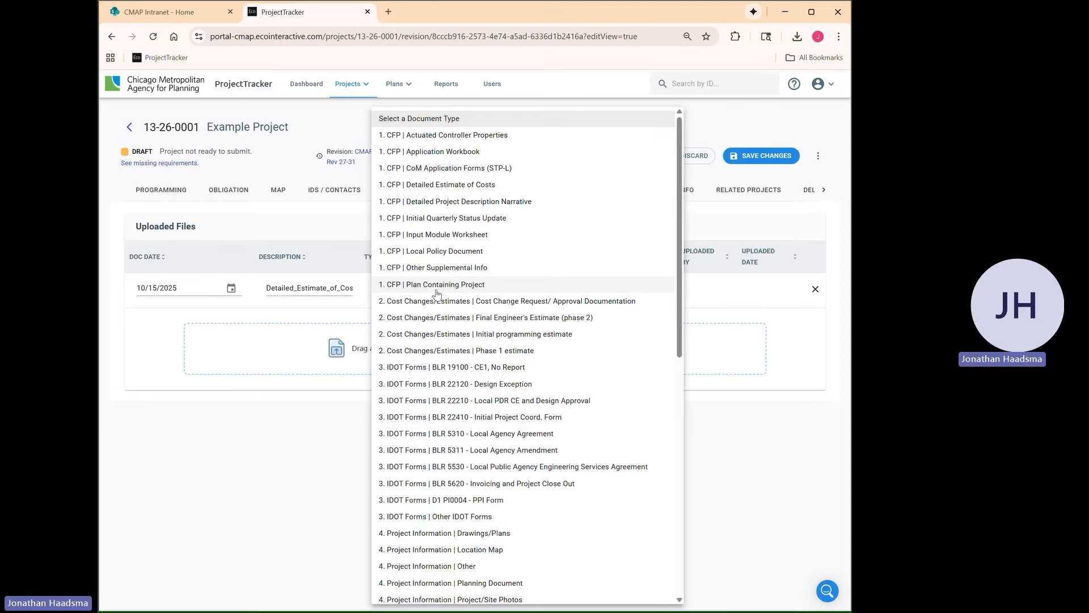
scroll(436, 293, down, 10)
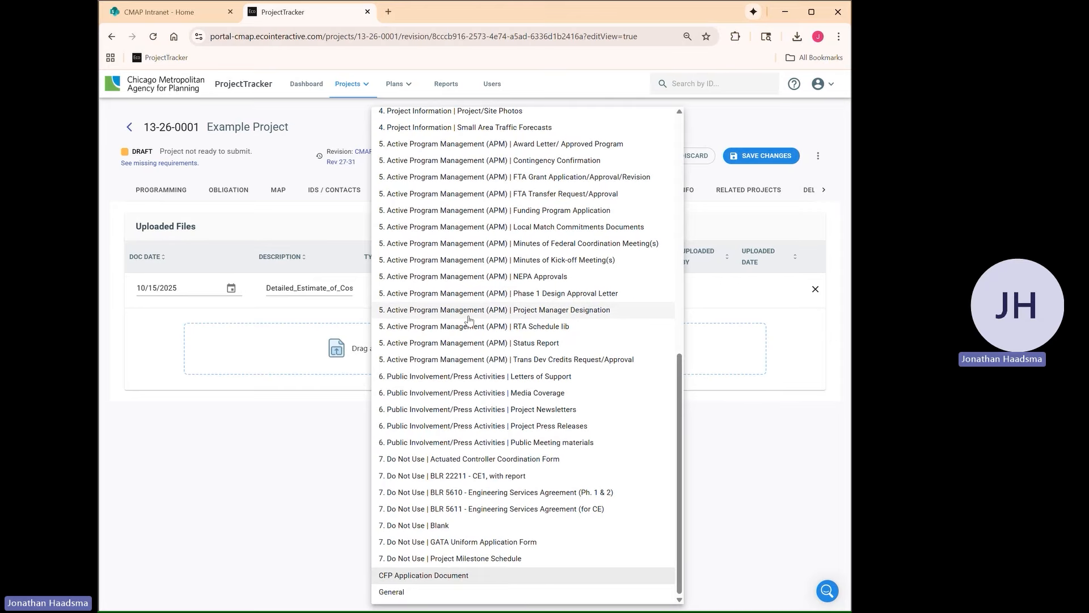
scroll(470, 326, up, 10)
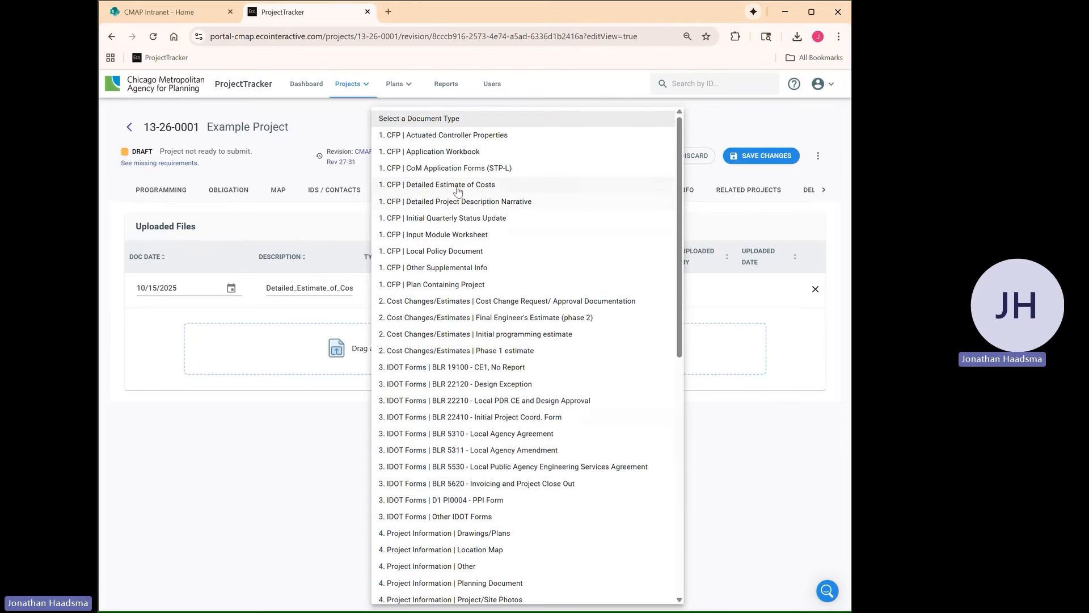
click(441, 192)
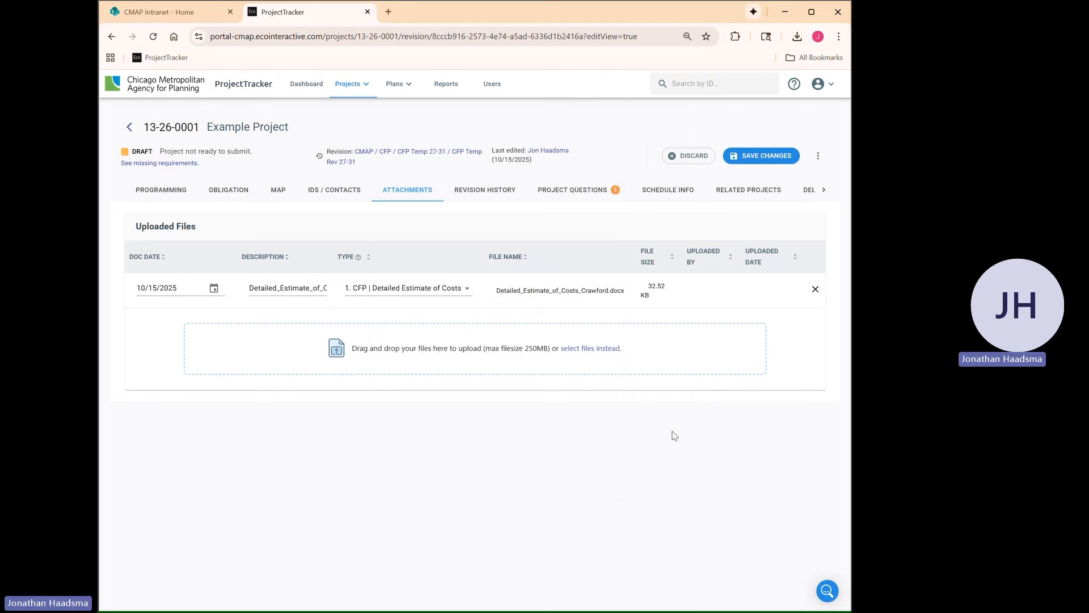
Step: Set the document date of the cost estimate attachment to 07/01/2025
click(170, 287)
click(138, 352)
click(178, 287)
key(BackSpace)
key(BackSpace)
text(07)
key(BackSpace)
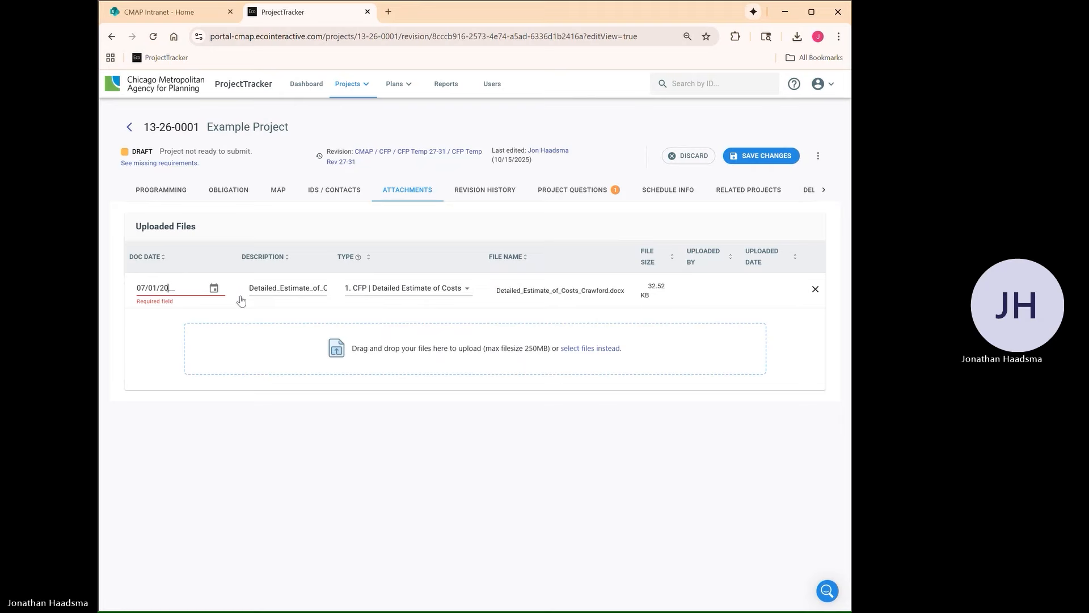
text(5)
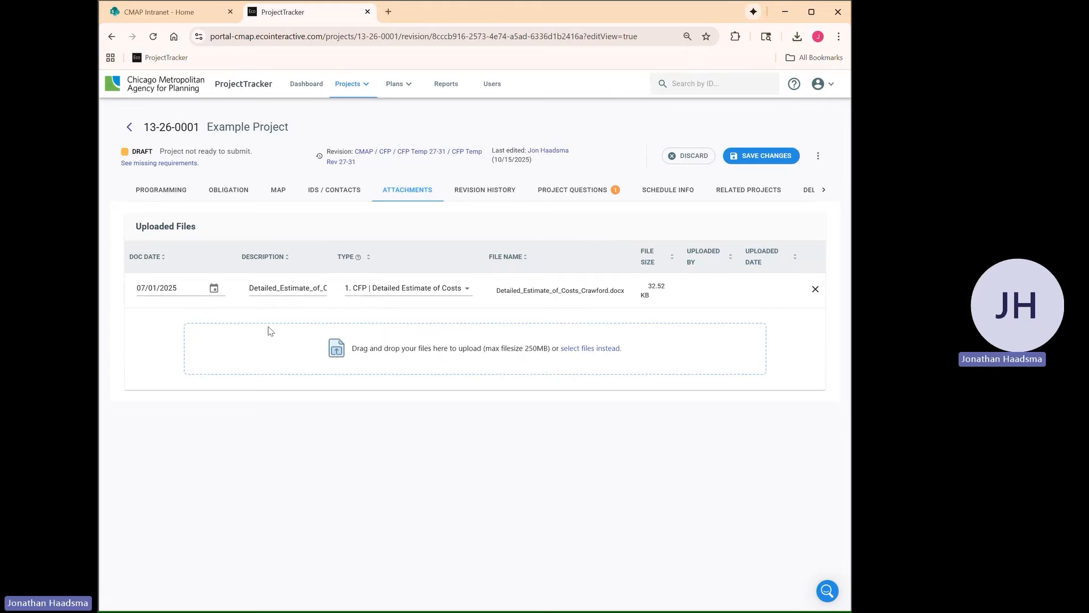
Step: Attach Crawford_Quarterly-Update-Form-Hwy-revJan2023-3-1 (1).xlsx from the Application attachments folder in Downloads, with the document type "1. CFP | Initial Quarterly Status Update"
click(580, 350)
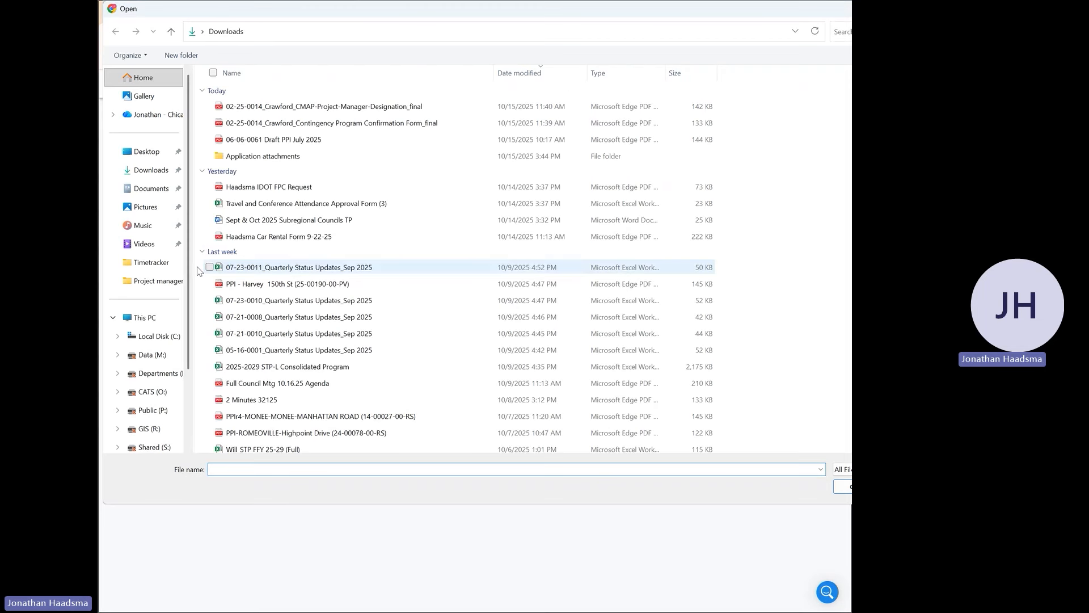
click(150, 170)
double_click(270, 161)
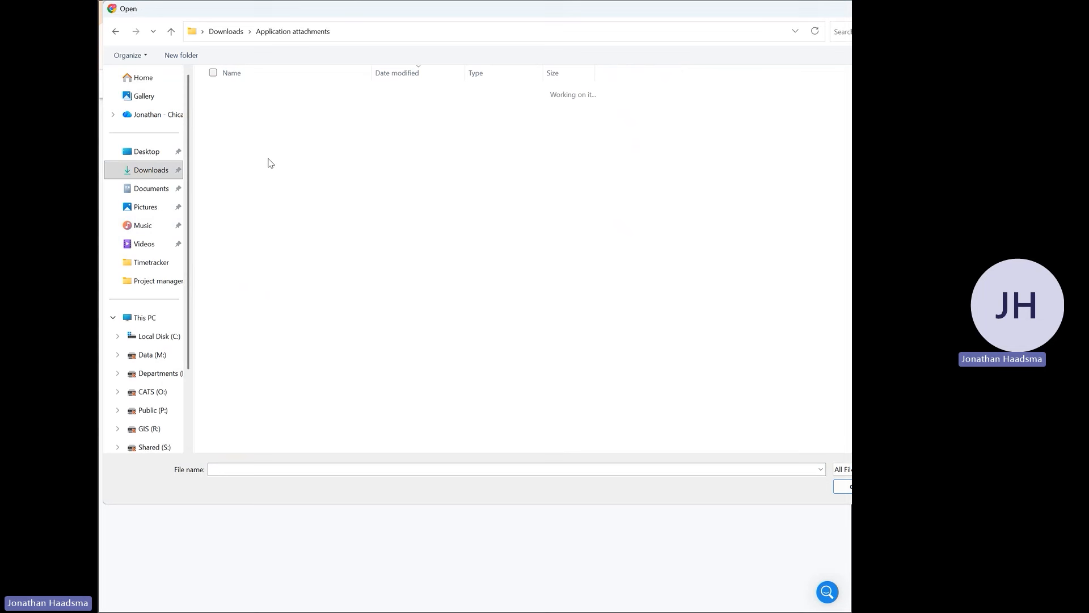
click(270, 122)
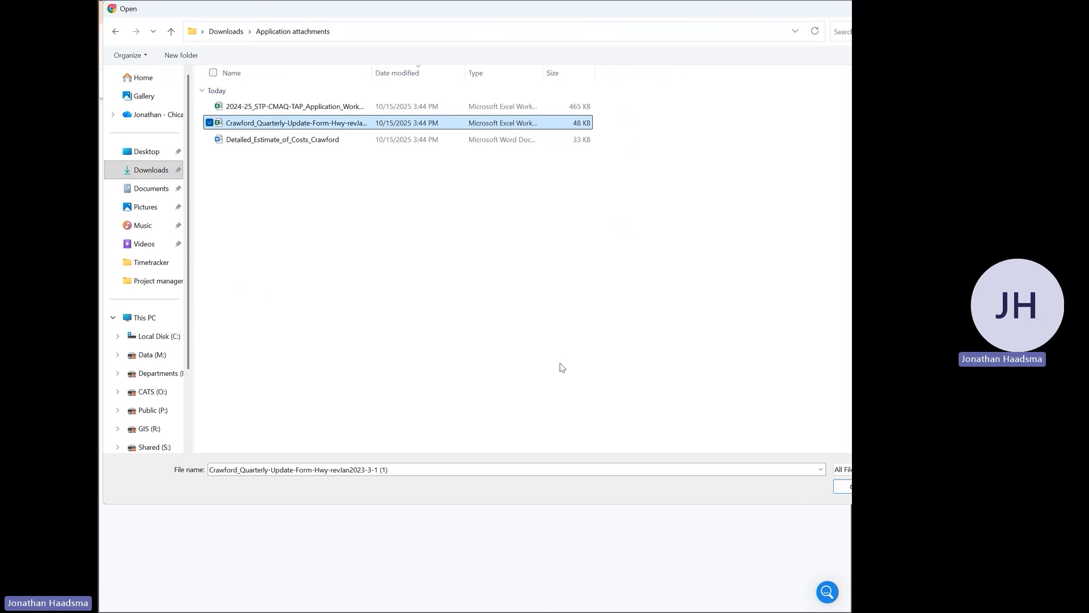
click(843, 486)
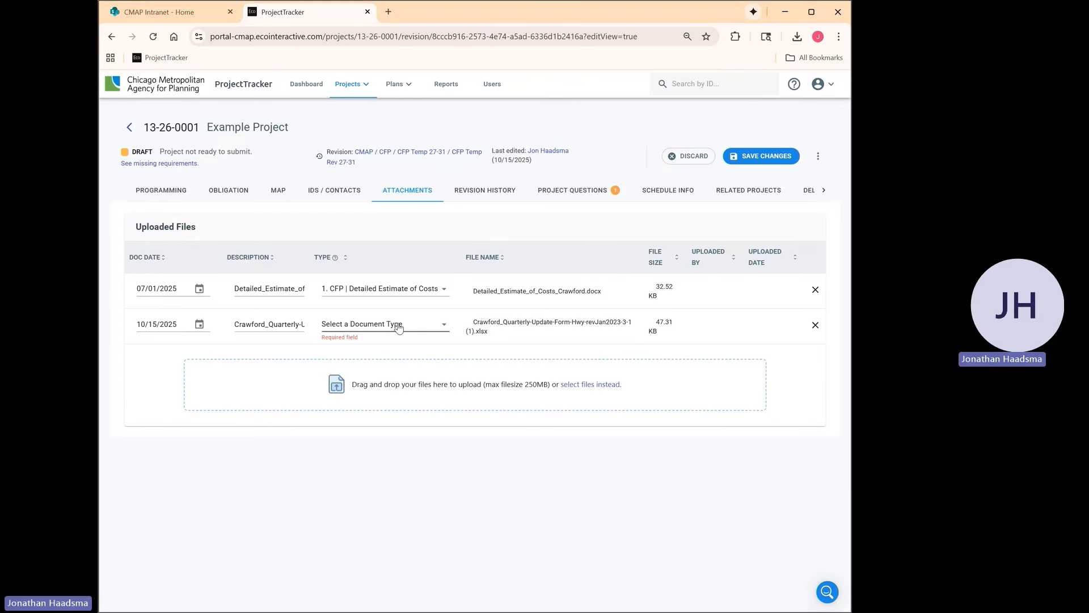
click(376, 324)
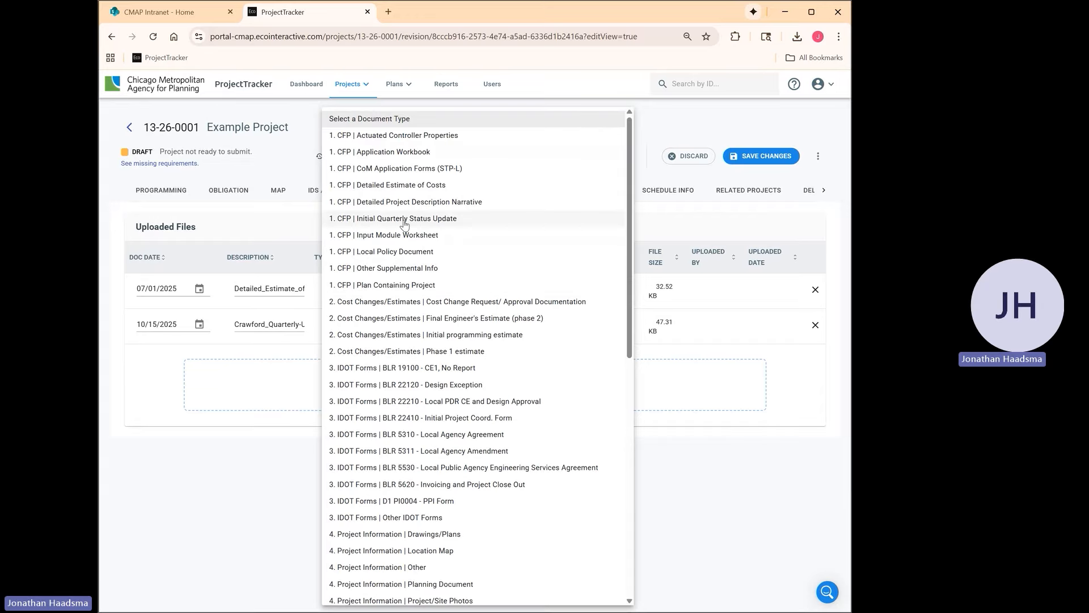
click(422, 219)
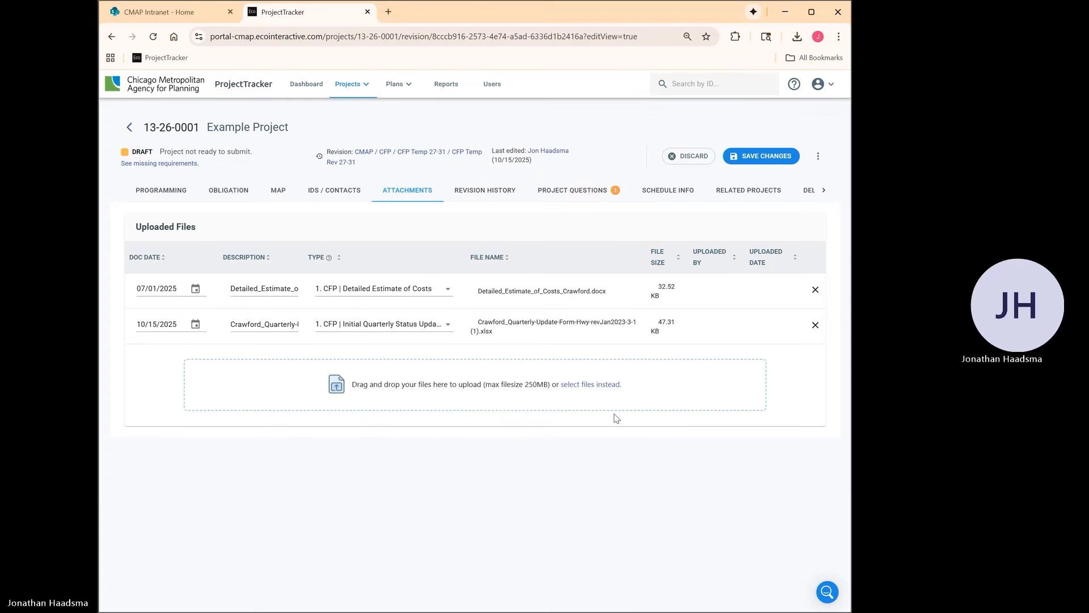
Step: Attach the 2024-25_STP-CMAQ-TAP_Application_Workbook_Final file for Crawford Avenue and set its document type to "1. CFP | Application Workbook"
click(613, 388)
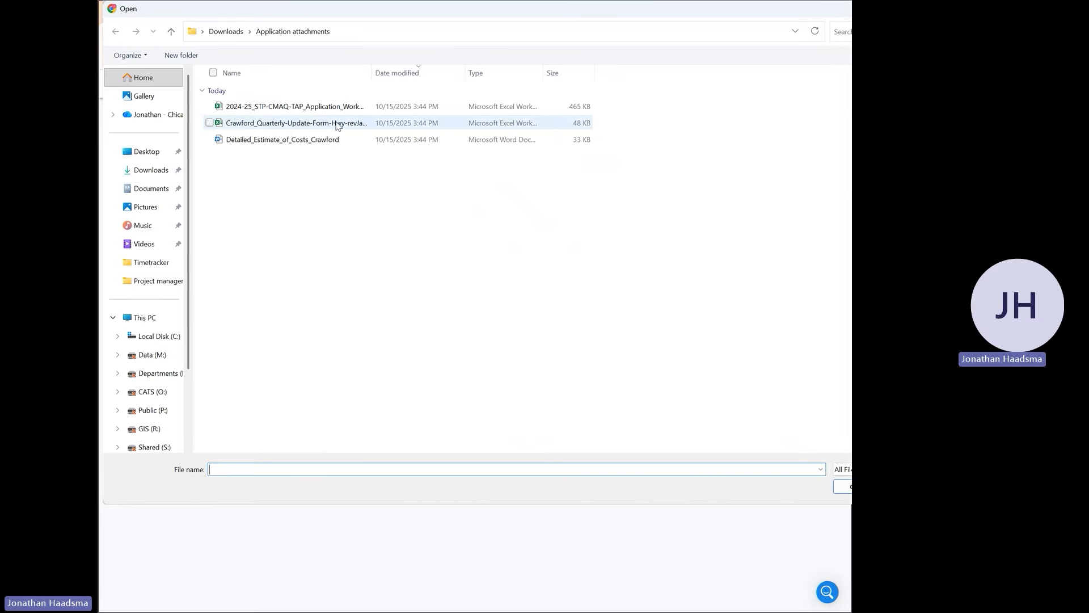
click(295, 106)
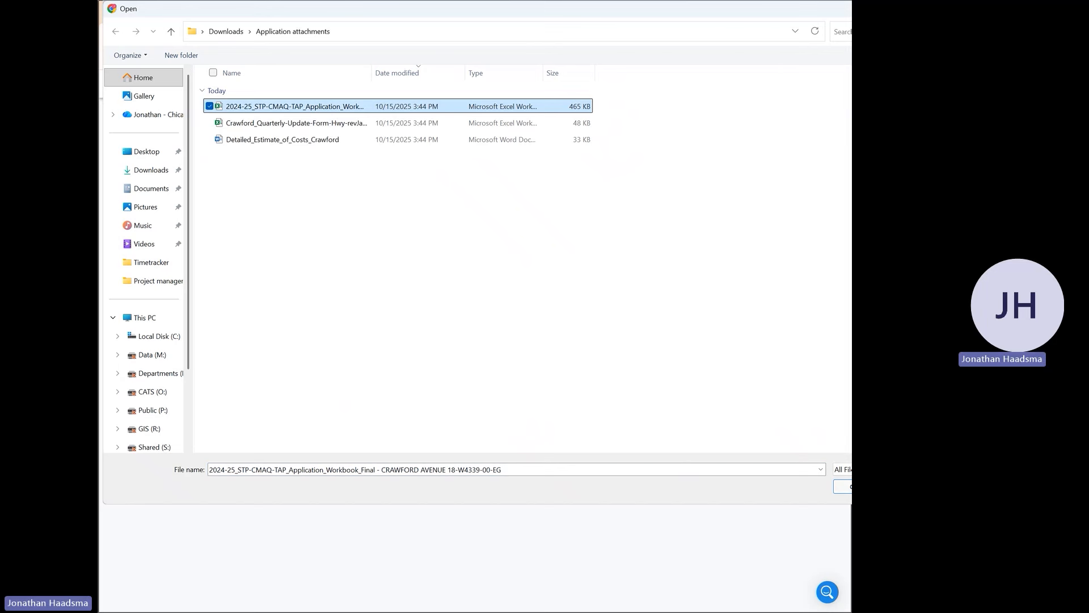
key(Return)
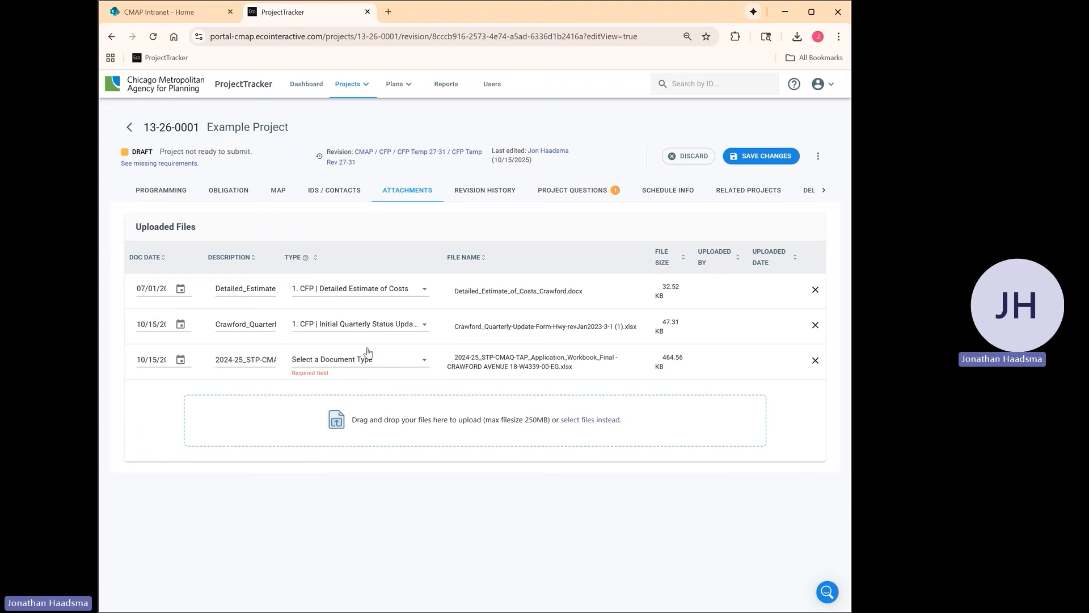
click(368, 352)
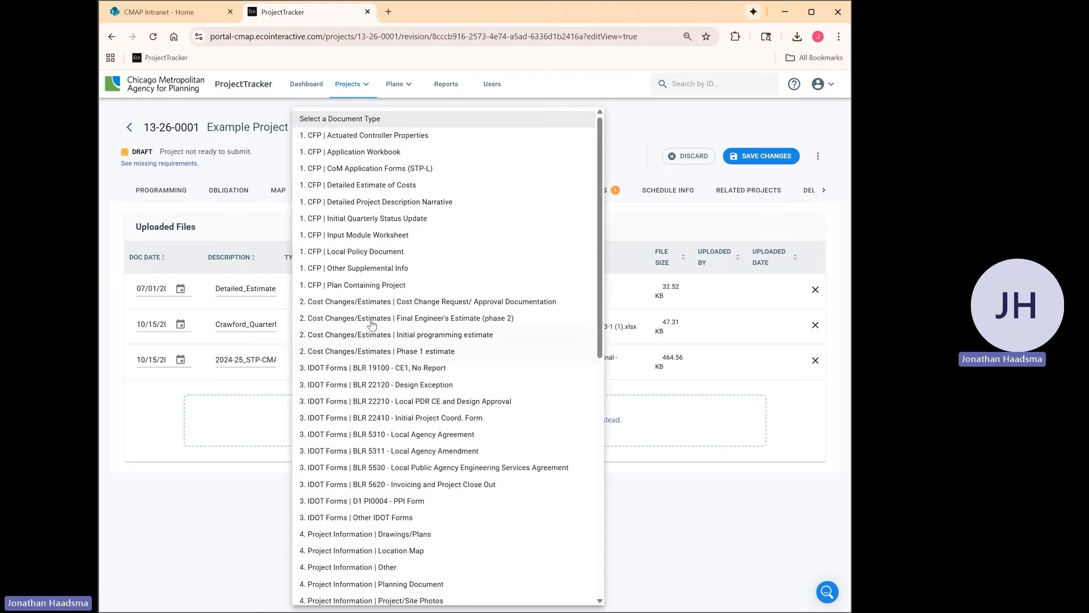
click(370, 153)
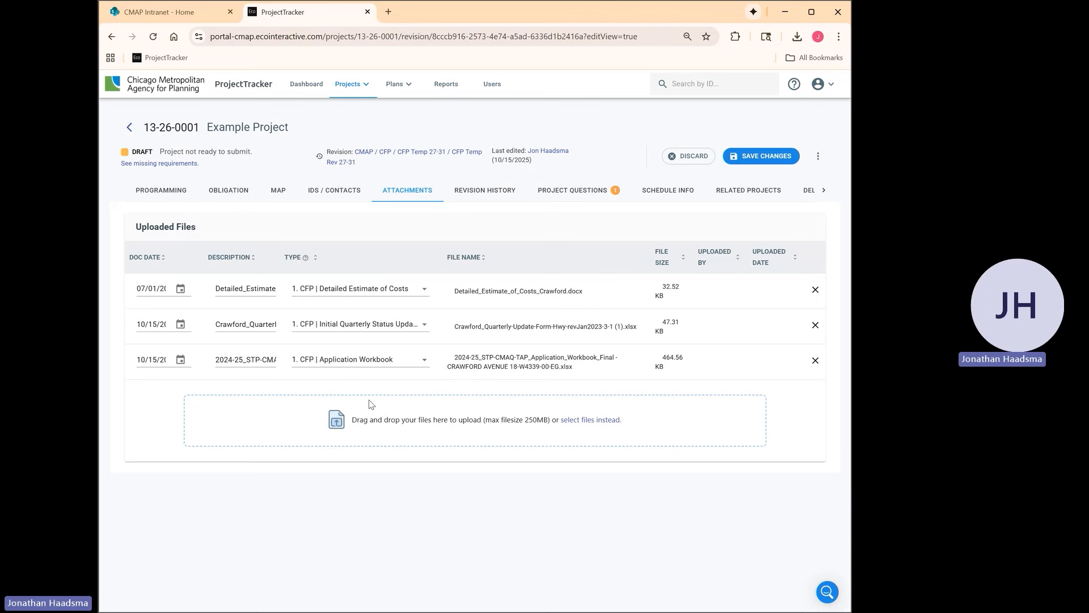
Step: Save the uploaded attachments and open the project's revision history
click(785, 157)
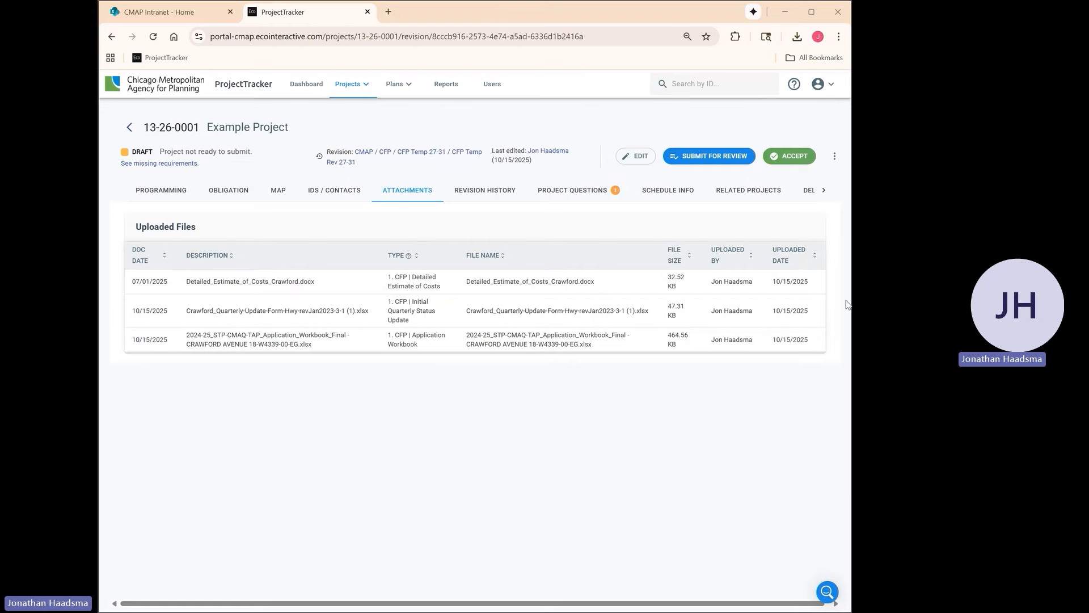
click(483, 190)
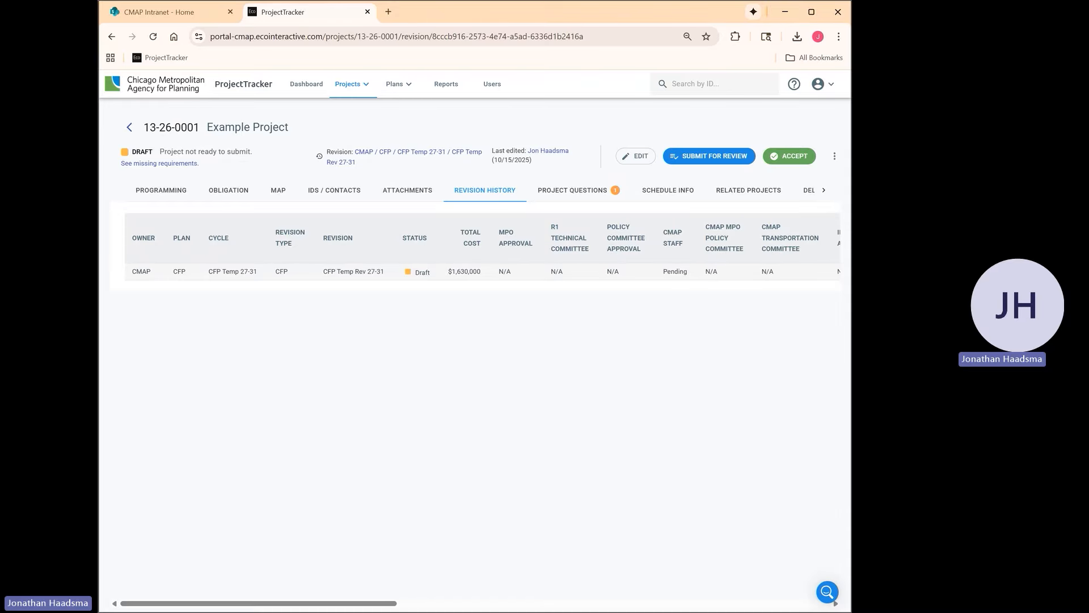
Step: Open the project questions for editing and read through the required CMAP questions for all projects
click(587, 192)
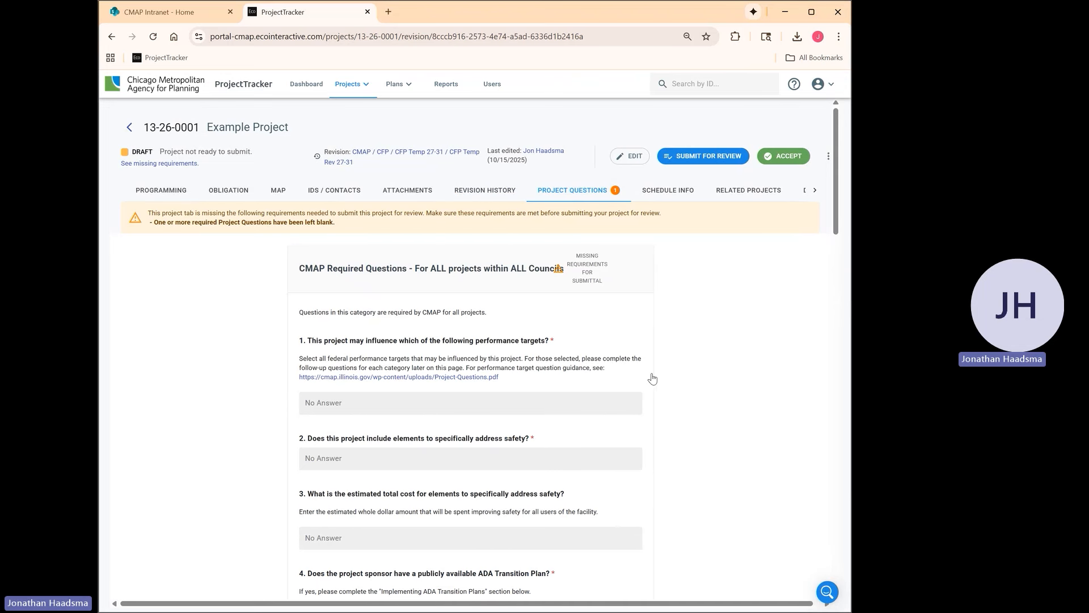
scroll(466, 321, down, 2)
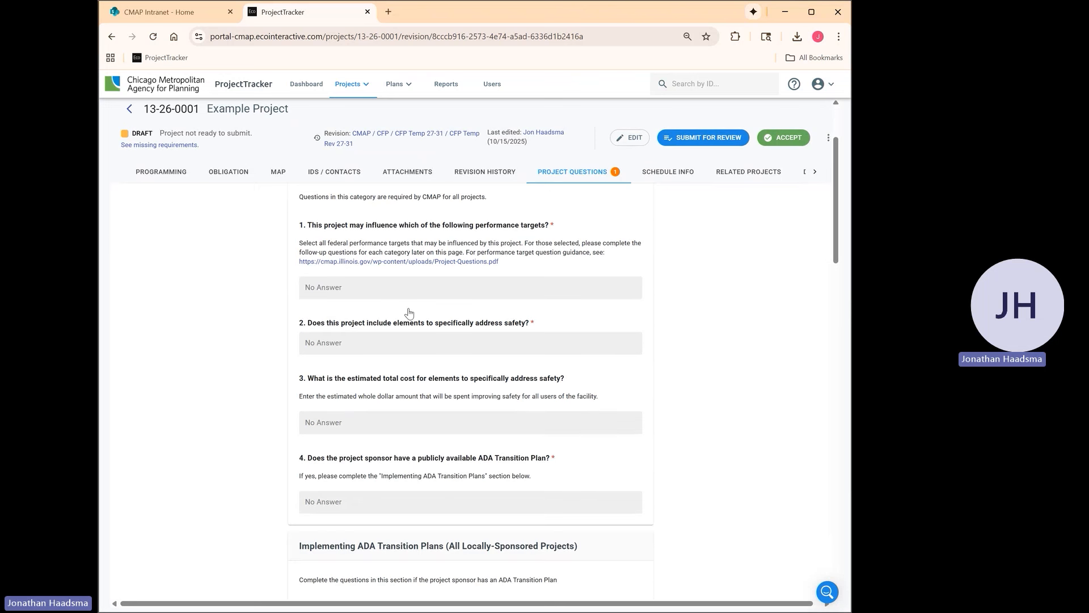
scroll(467, 322, up, 2)
scroll(406, 487, down, 3)
scroll(406, 487, up, 3)
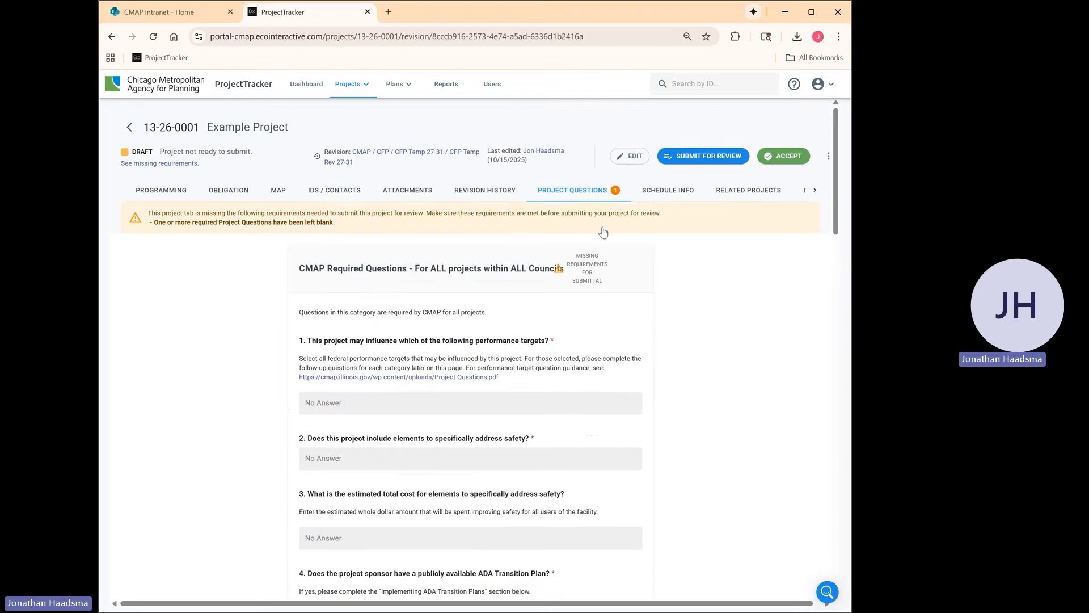
click(632, 158)
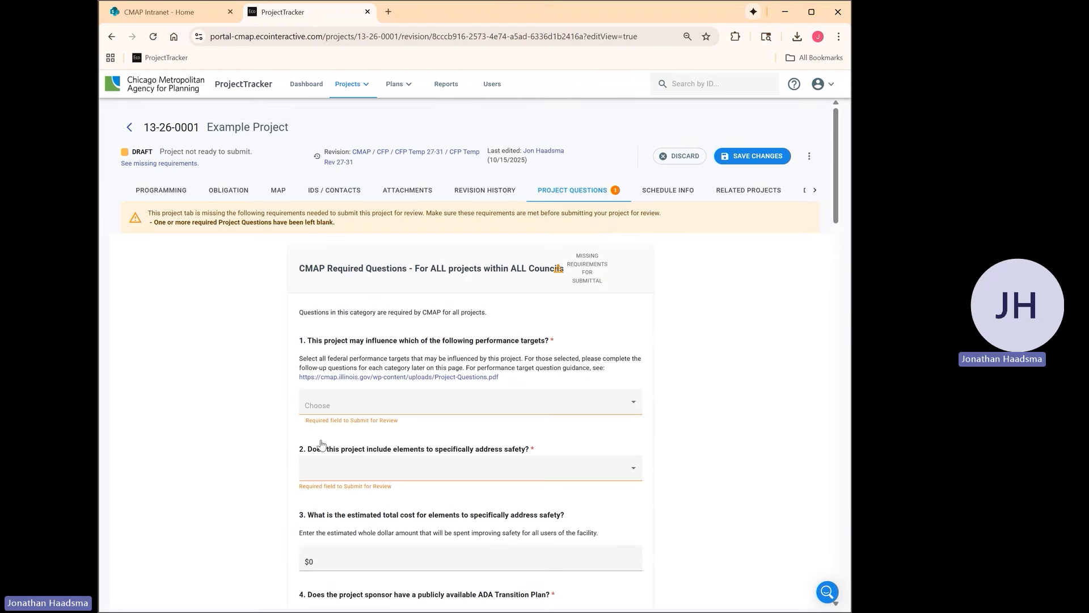
scroll(340, 312, down, 2)
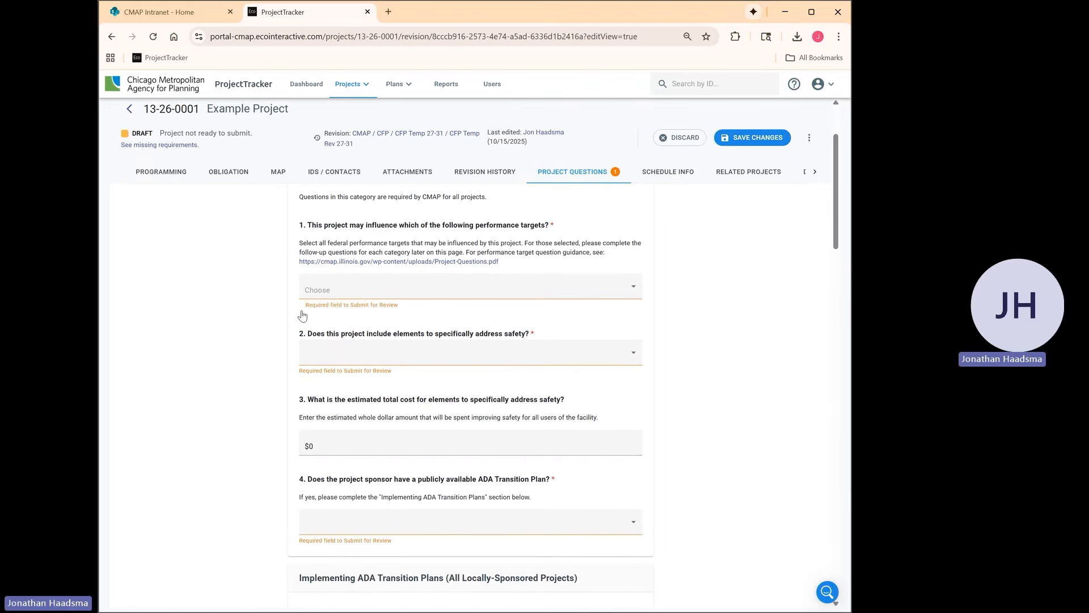
scroll(210, 316, up, 2)
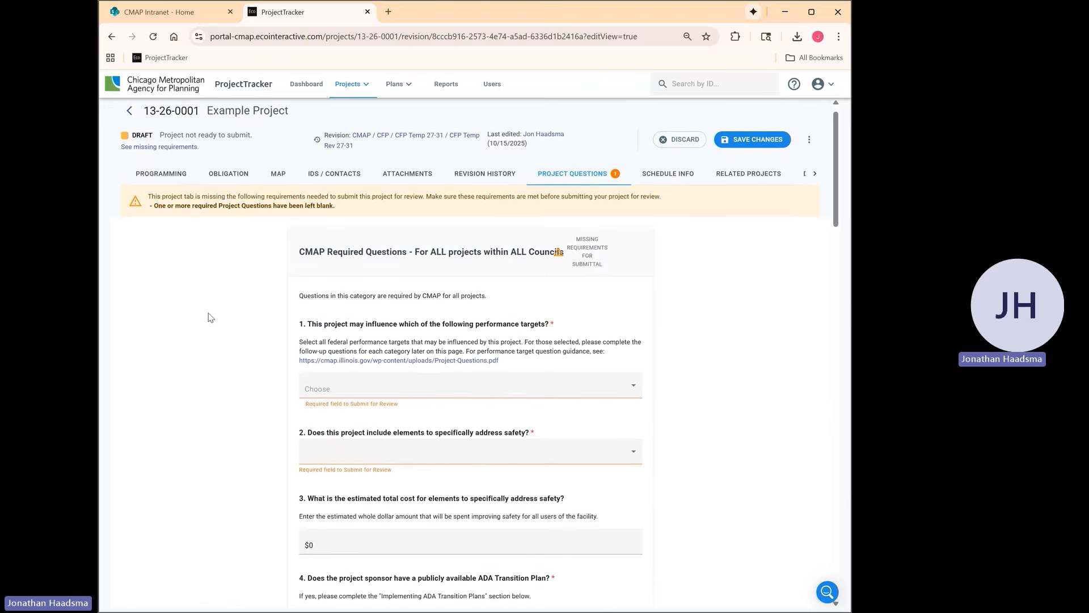
scroll(228, 315, down, 1)
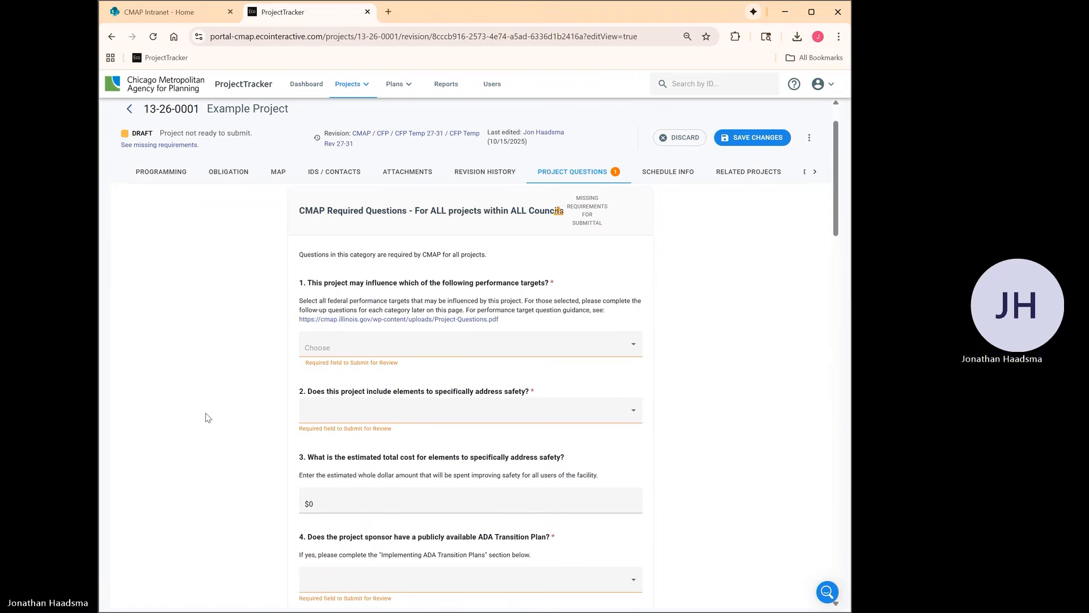
scroll(199, 412, down, 1)
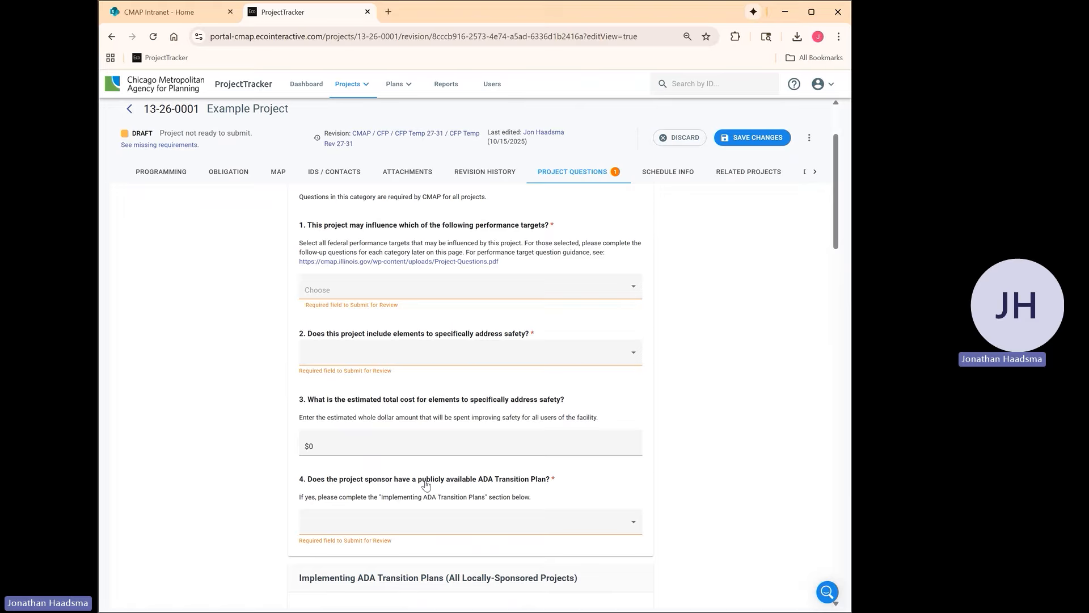
scroll(366, 308, up, 1)
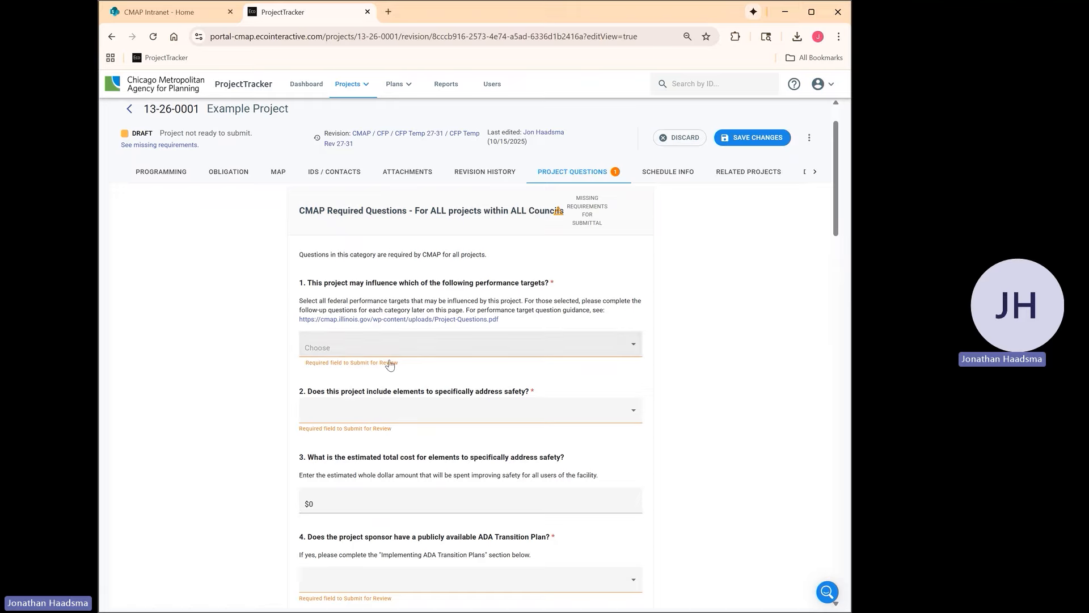
Step: Select Highway Safety and Pavement Condition as the performance targets the project may influence
click(400, 346)
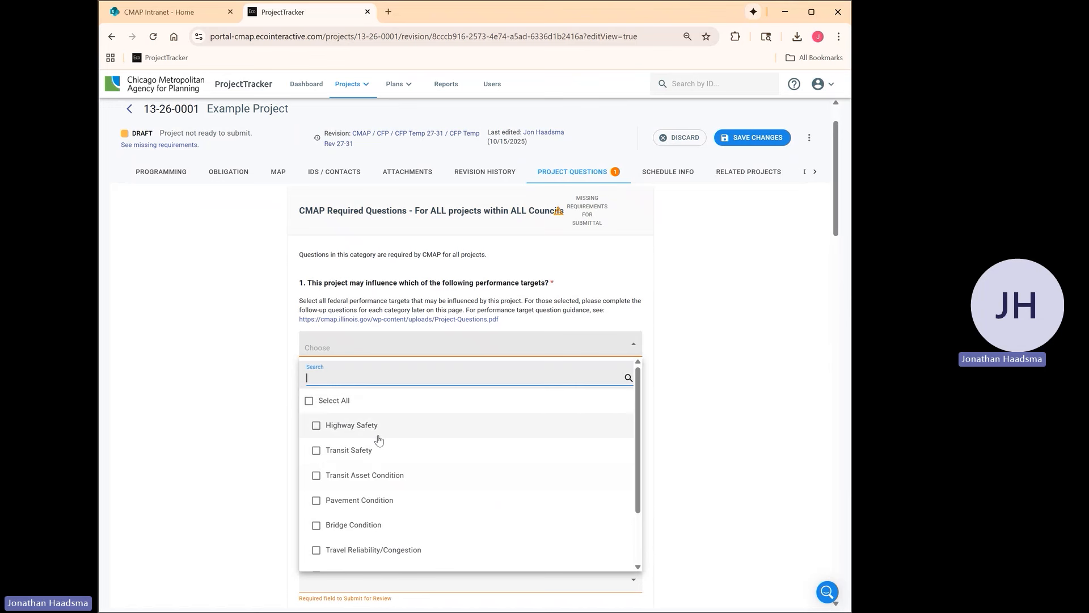
click(343, 436)
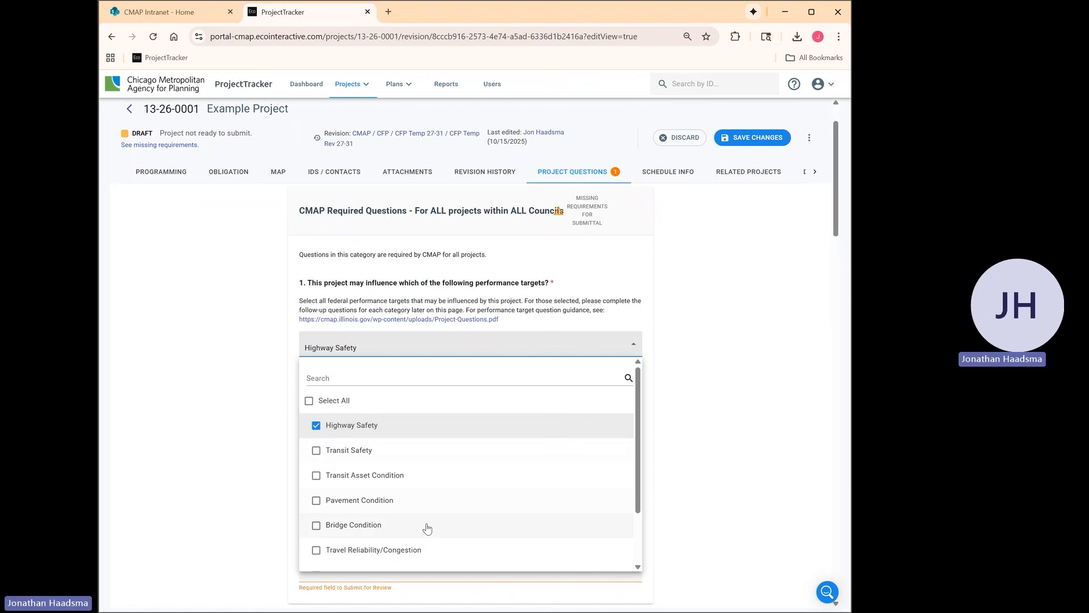
click(372, 505)
click(230, 423)
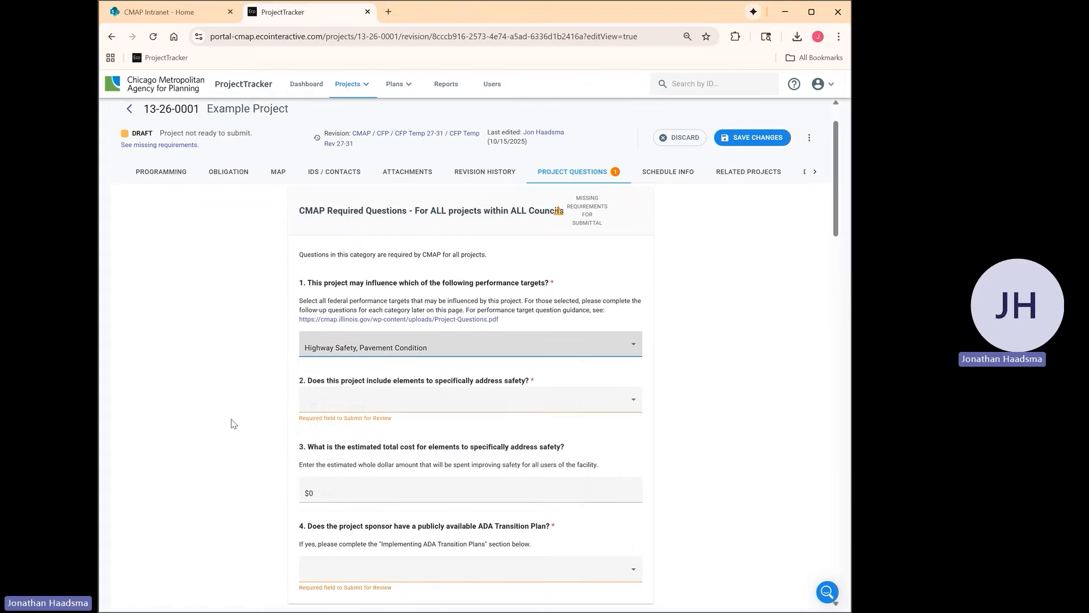
Step: Answer Yes to whether the project includes elements to specifically address safety
scroll(187, 410, down, 1)
scroll(248, 296, down, 1)
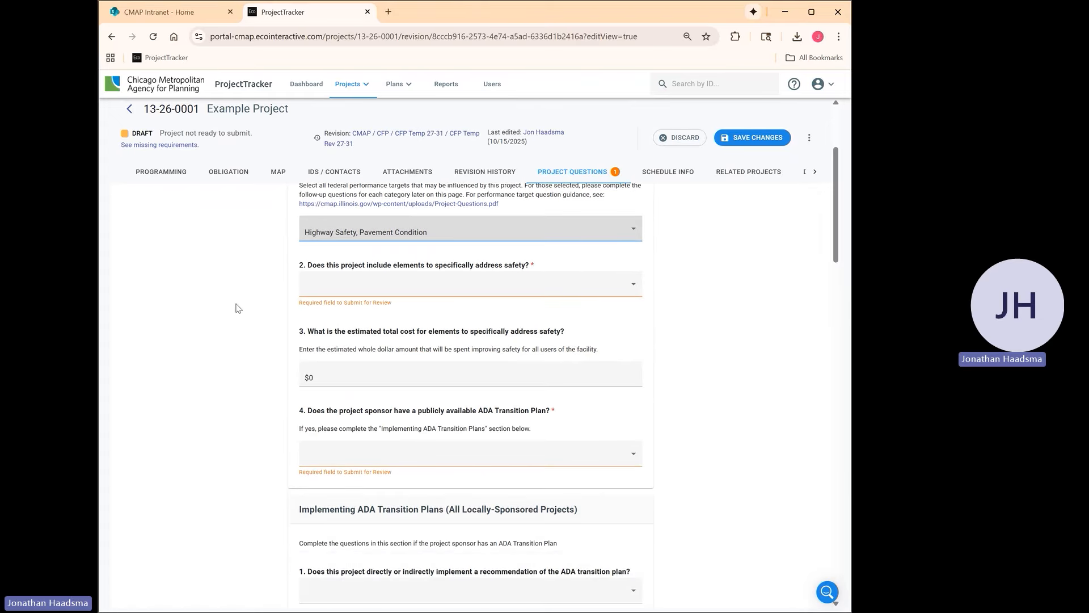
click(417, 283)
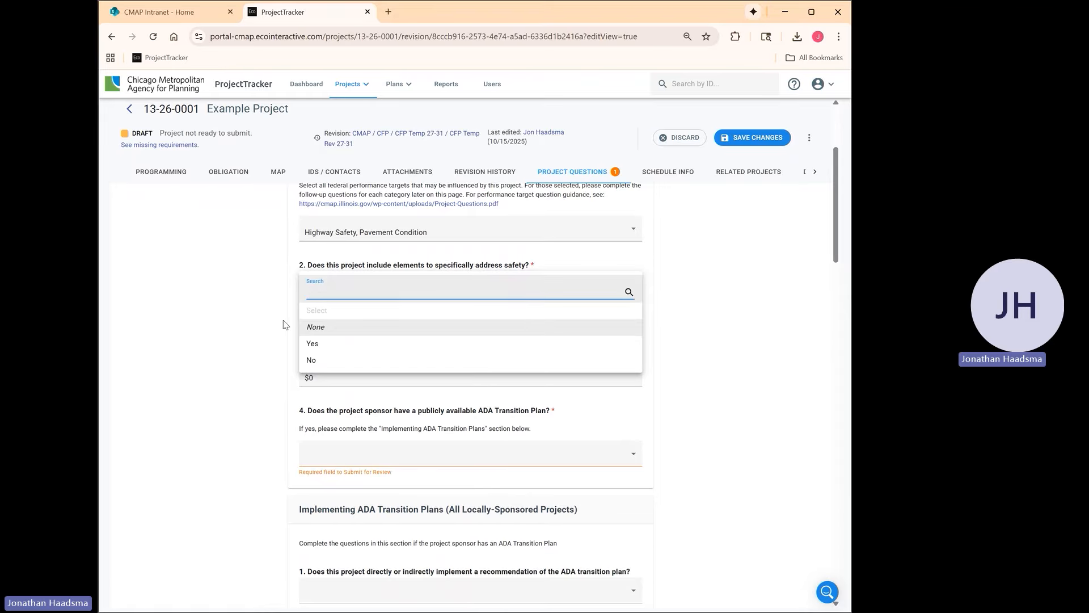
click(312, 344)
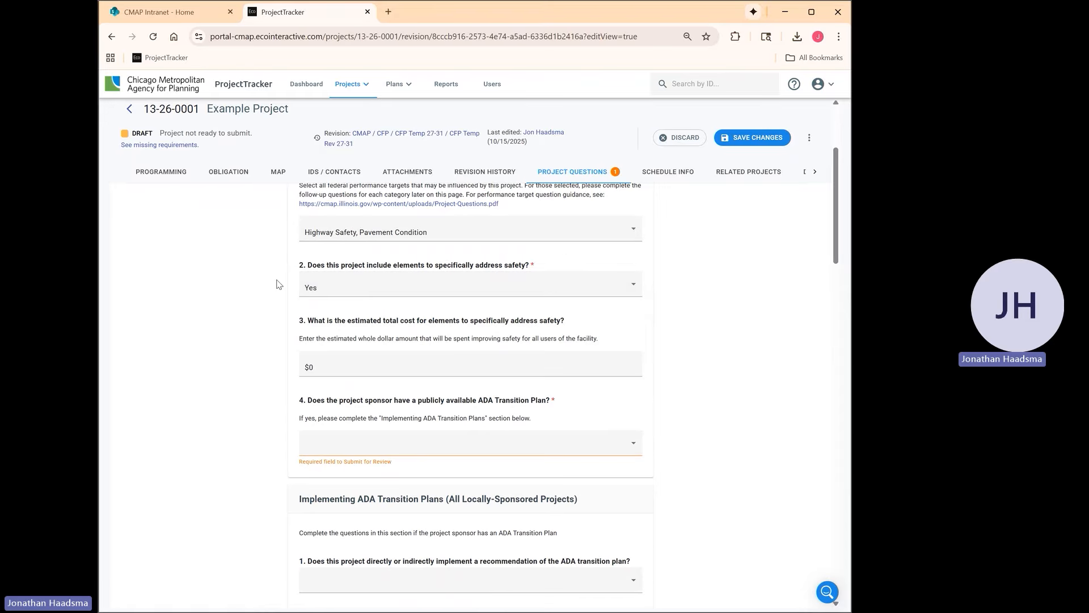
Step: Set the estimated total cost of the elements that specifically address safety to $50,000
scroll(276, 289, down, 1)
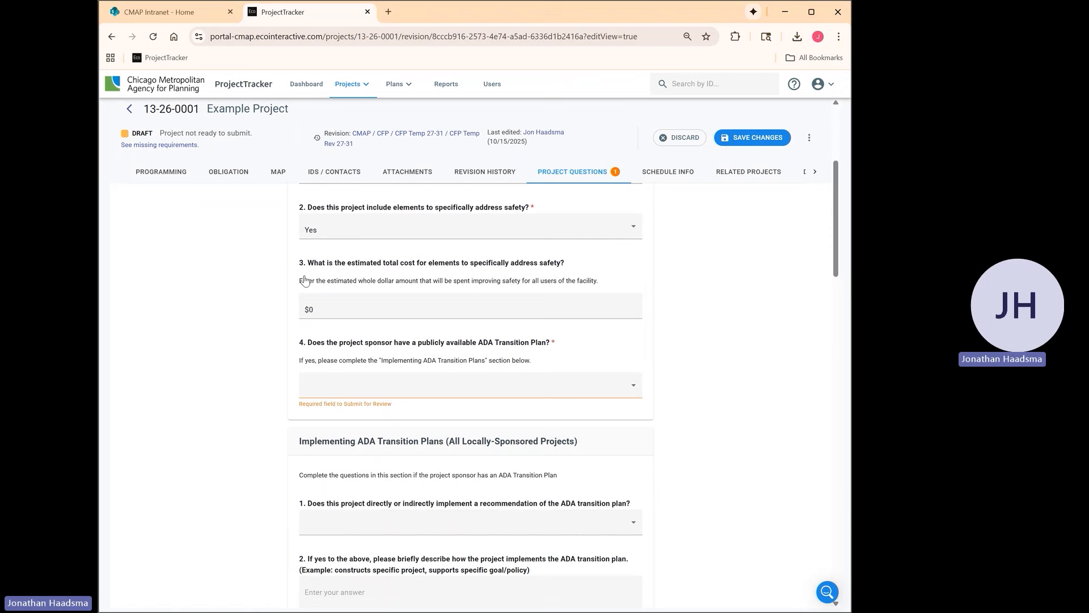
click(346, 303)
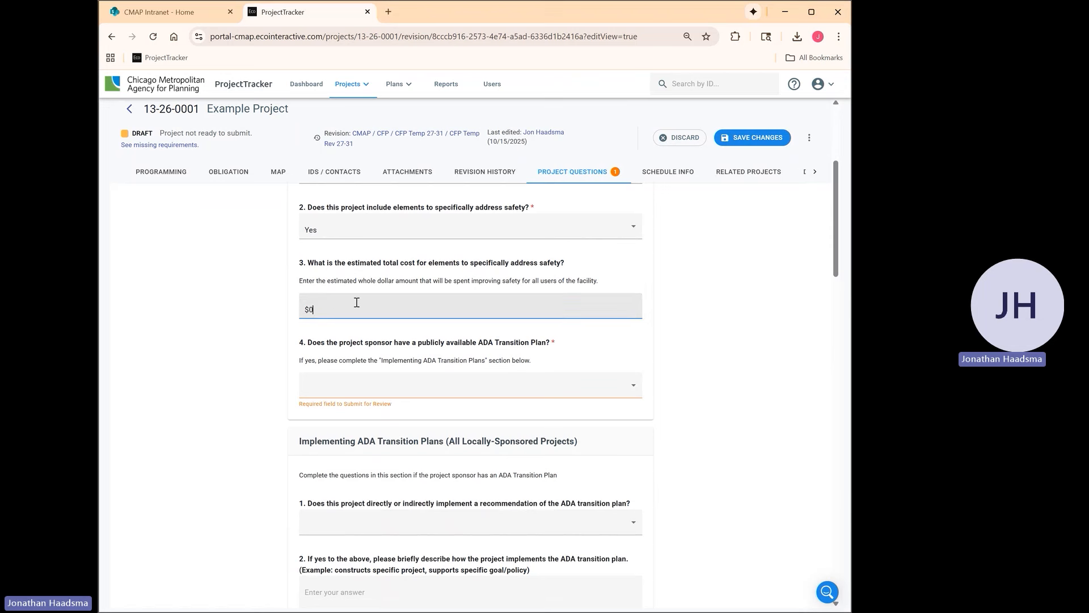
key(BackSpace)
key(BackSpace)
text(5)
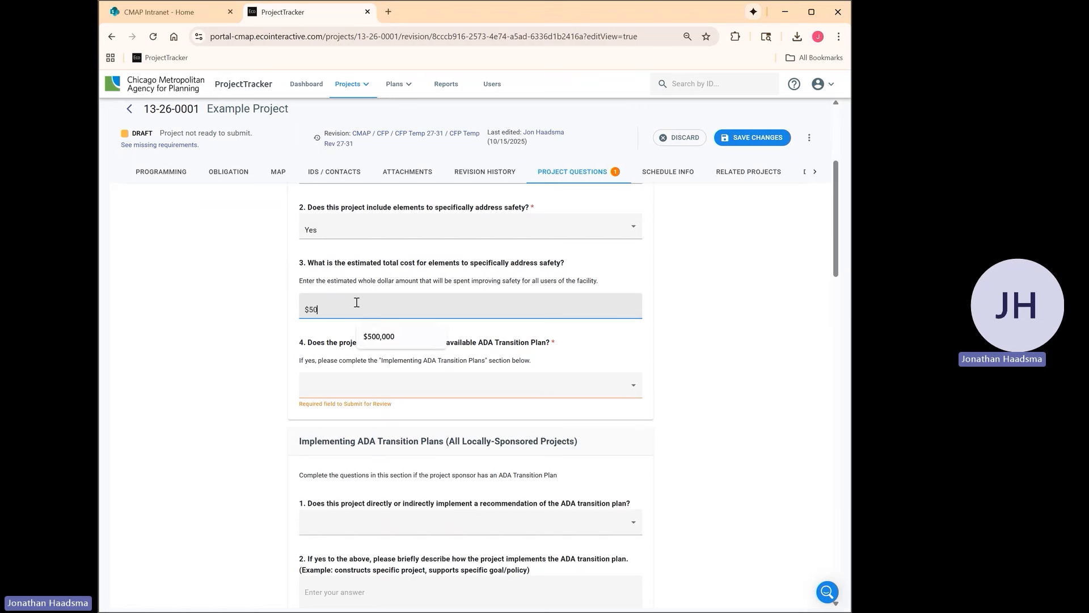
text(0,000)
click(199, 283)
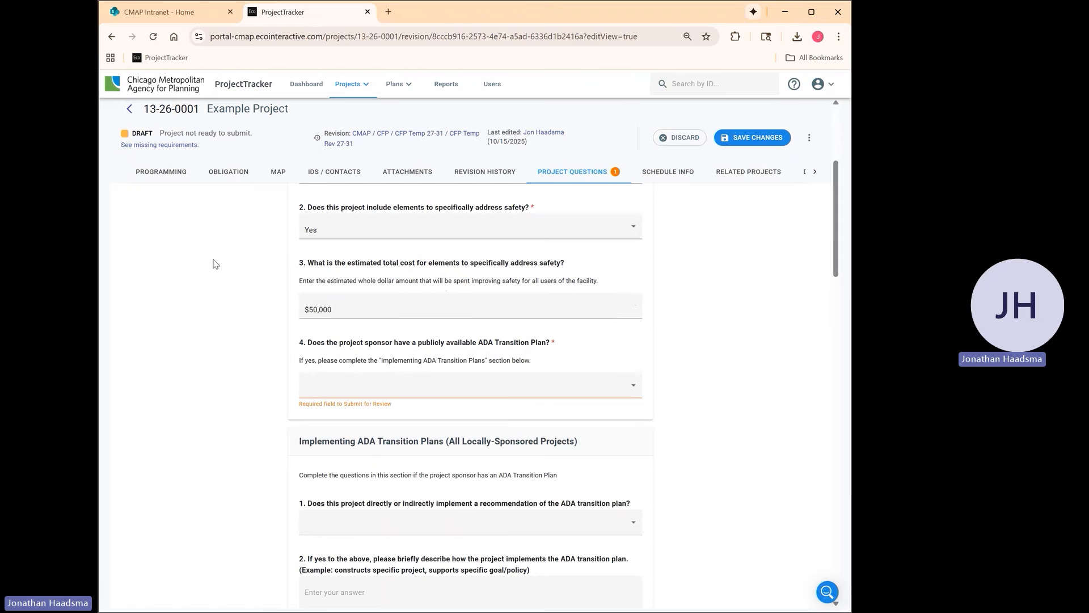
Step: Answer Yes to whether the project sponsor has a publicly available ADA Transition Plan
scroll(198, 282, down, 2)
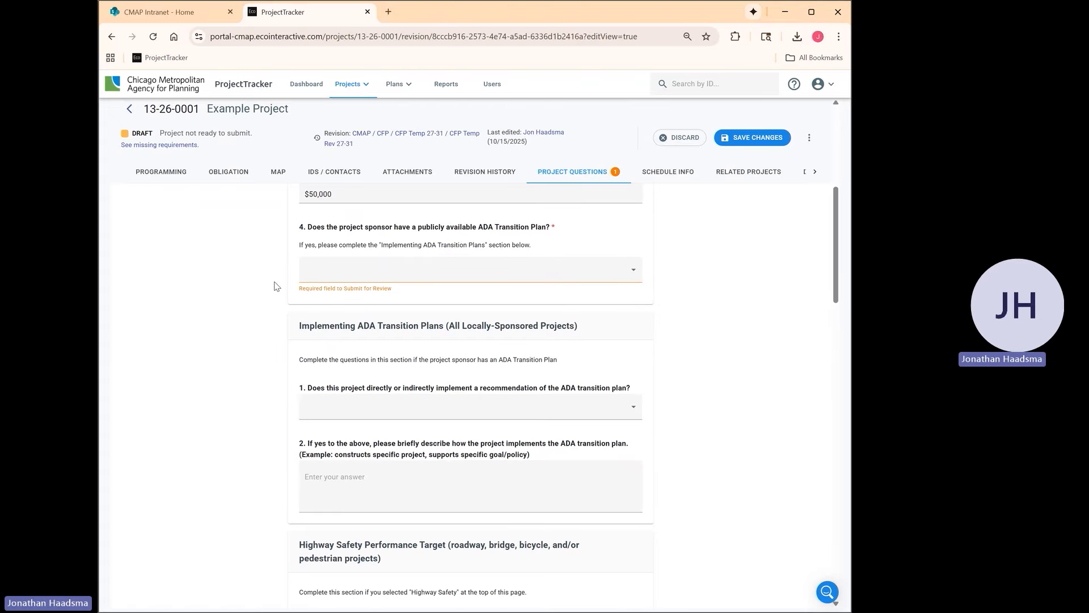
click(315, 271)
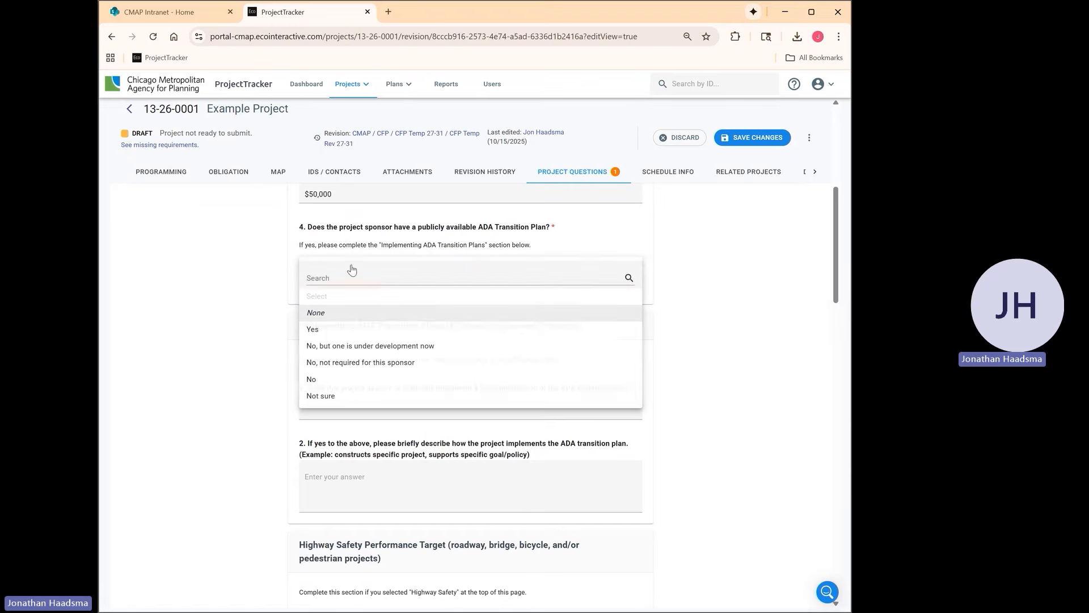
click(332, 330)
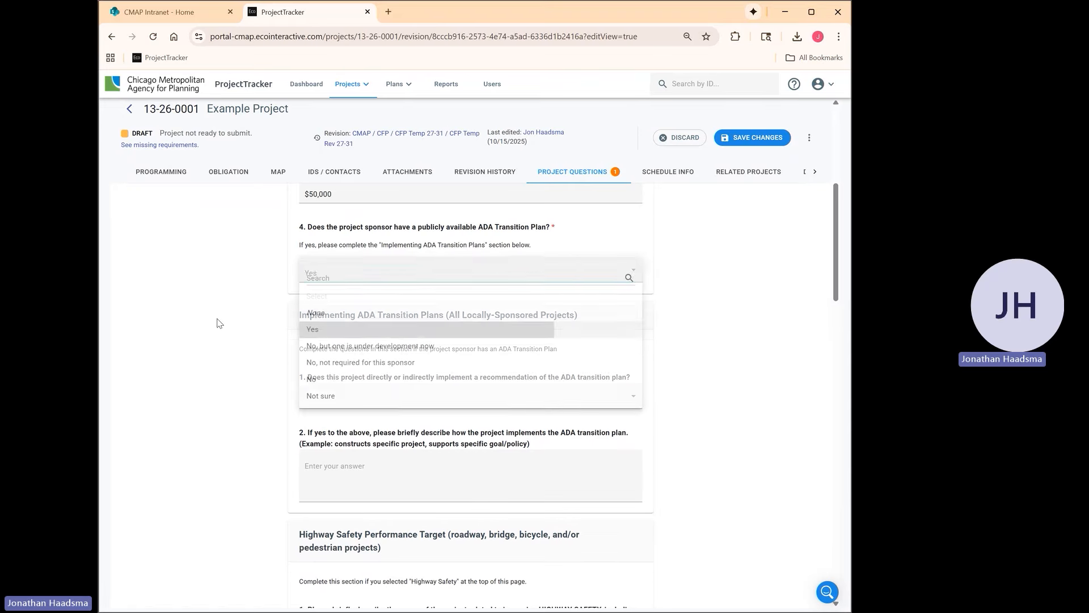
Step: Look over the remaining project question sections, including safety targets and new applicant contact, and save the project's answers
scroll(187, 318, up, 1)
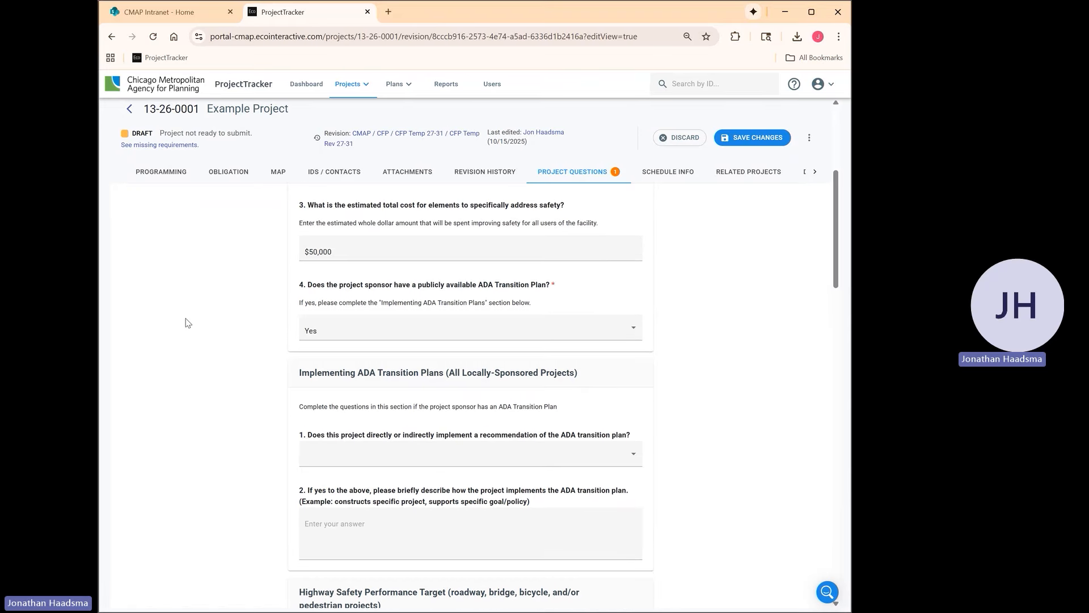
scroll(207, 334, down, 2)
scroll(215, 323, down, 10)
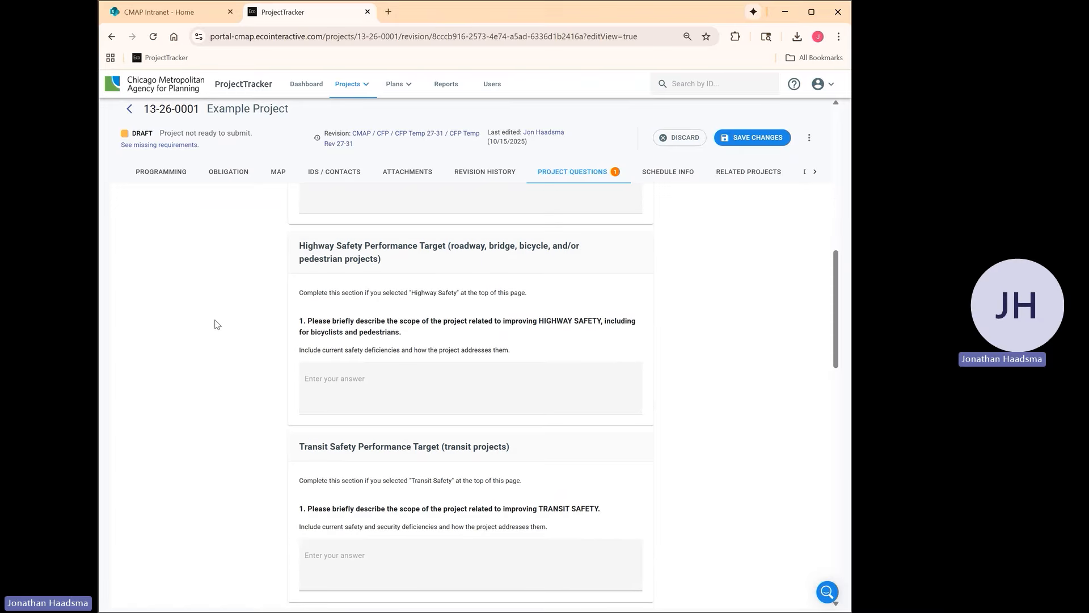
scroll(220, 318, down, 5)
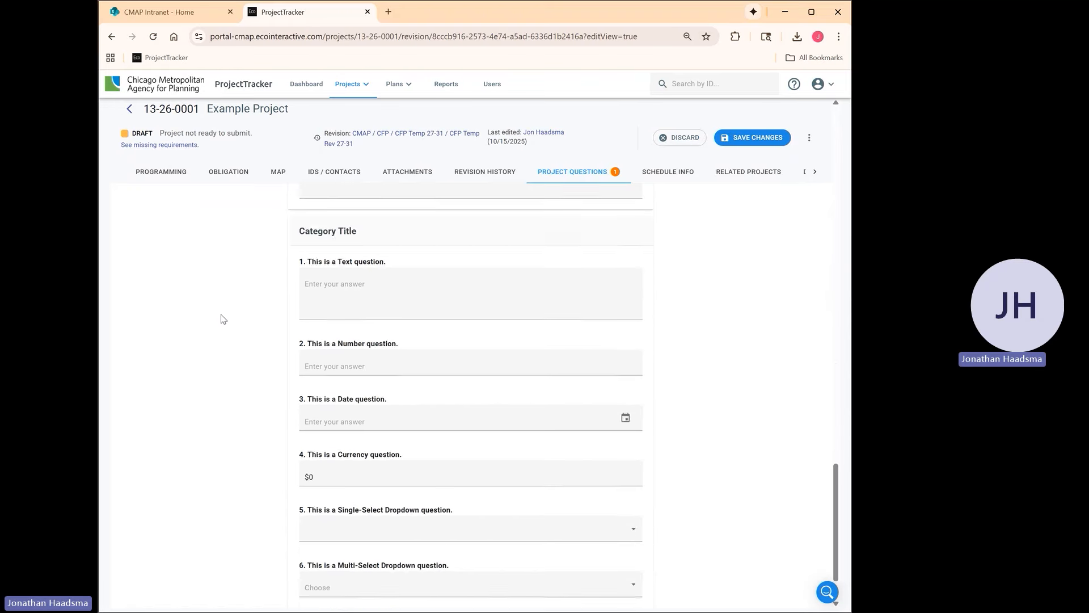
scroll(227, 306, up, 8)
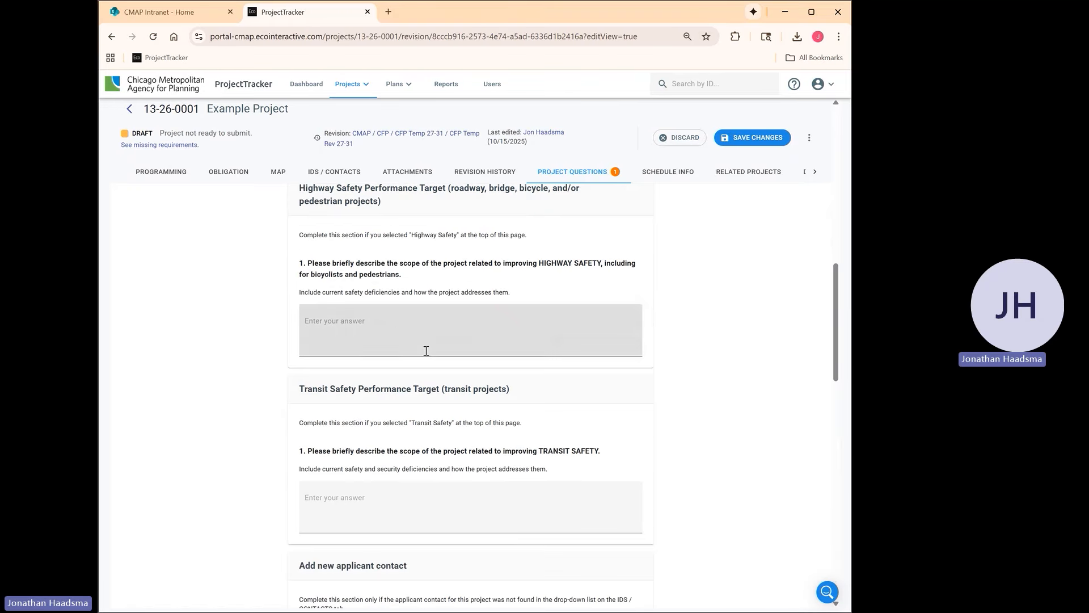
scroll(426, 351, down, 8)
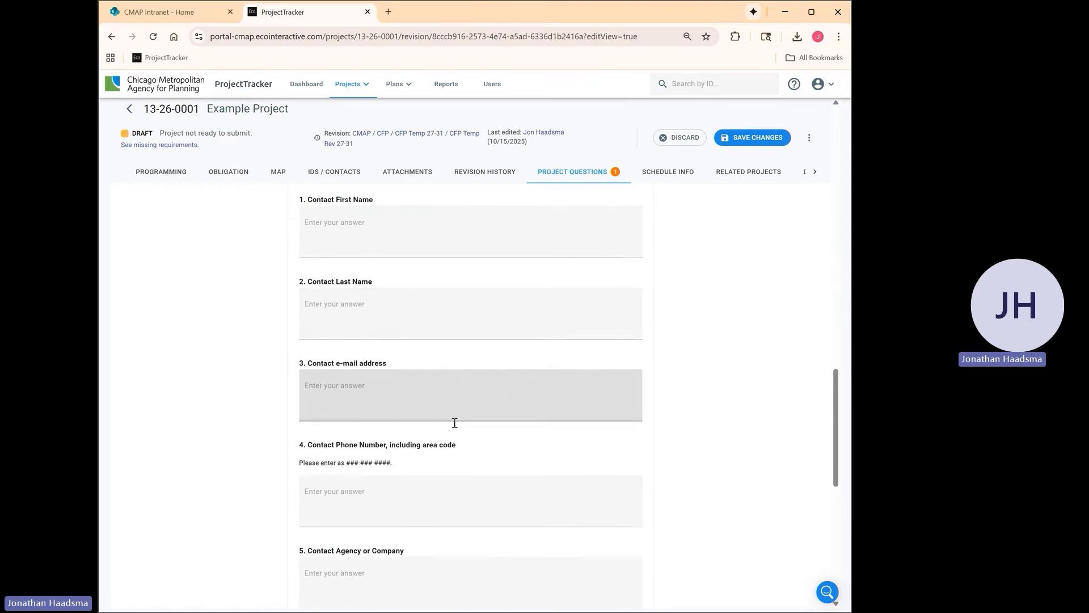
scroll(454, 423, down, 8)
scroll(312, 442, up, 7)
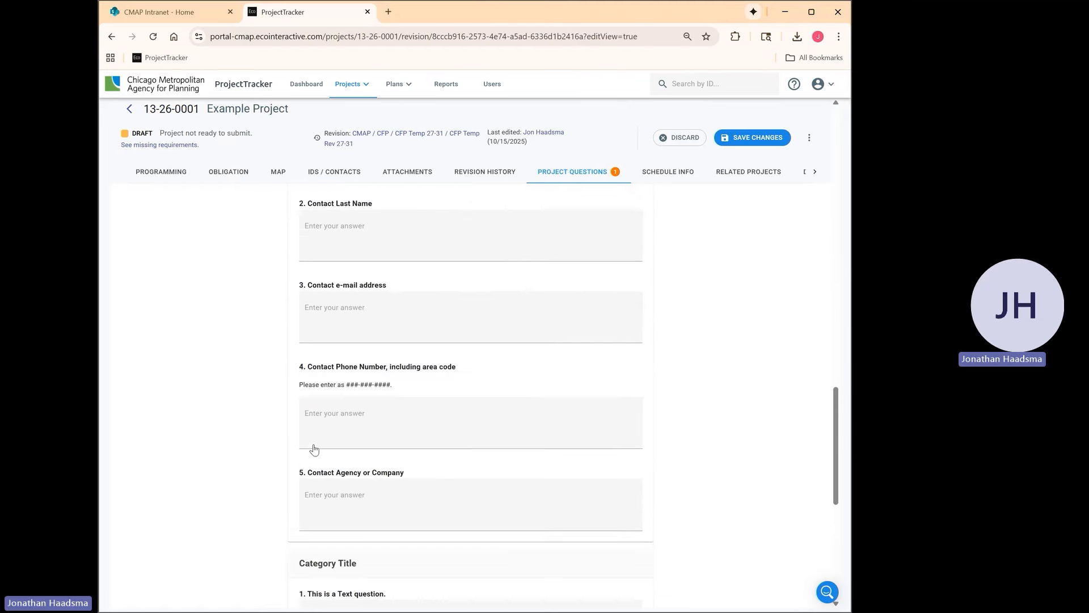
scroll(313, 448, up, 15)
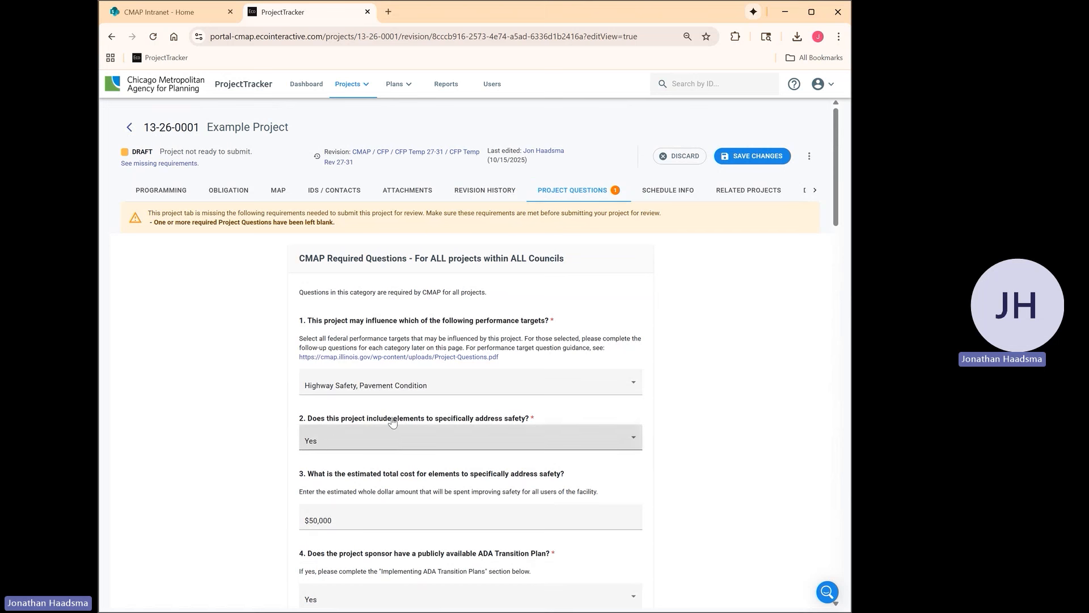
click(759, 163)
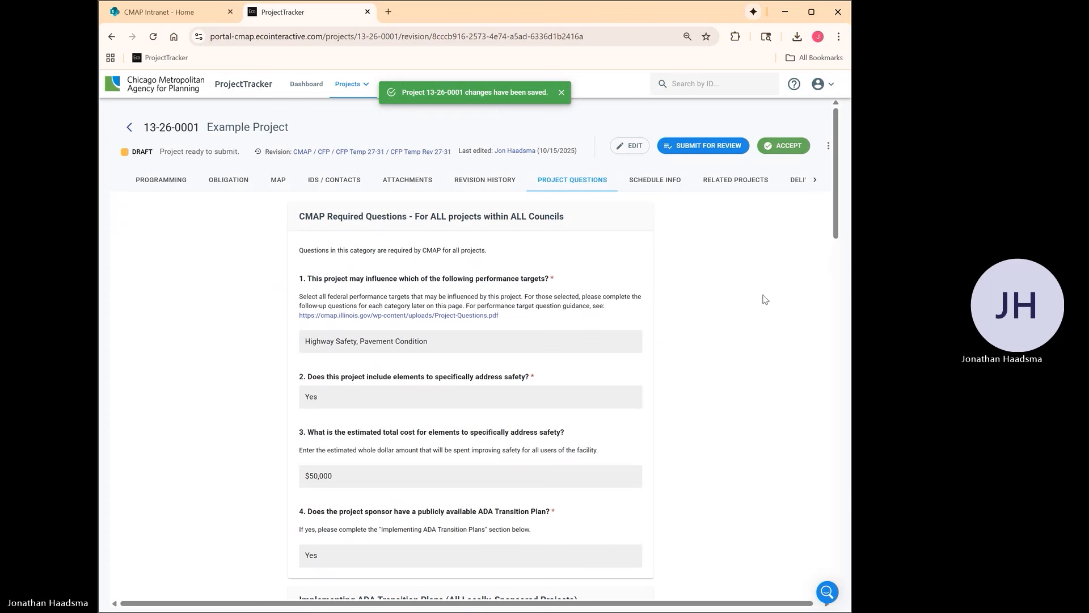
Step: Edit the project's schedule info and add a target federal authorization row for phase ENG I in JAN 2025
click(638, 189)
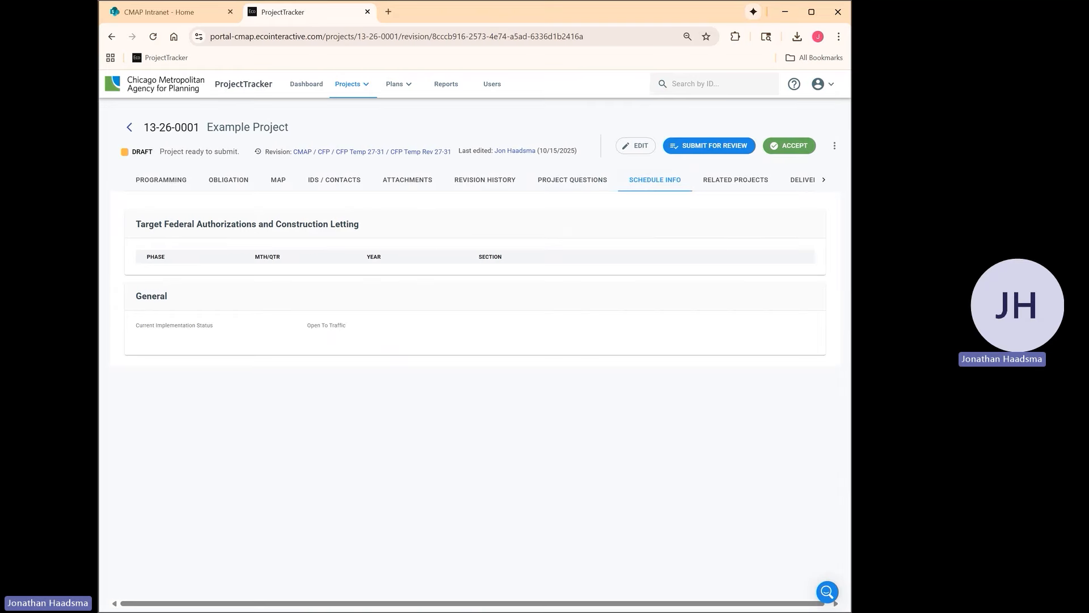
click(632, 484)
click(636, 146)
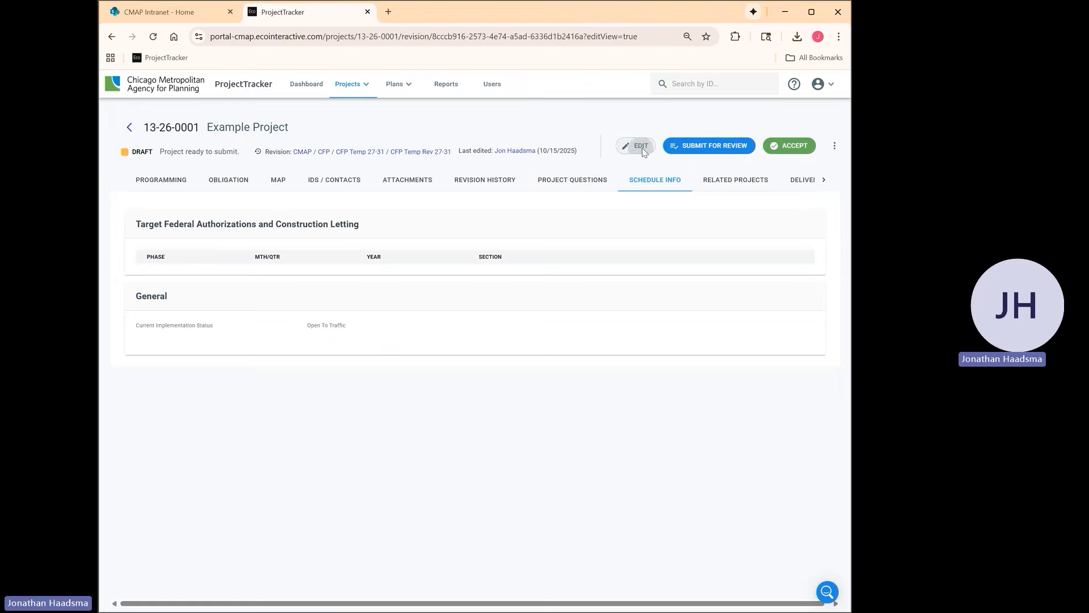
click(170, 292)
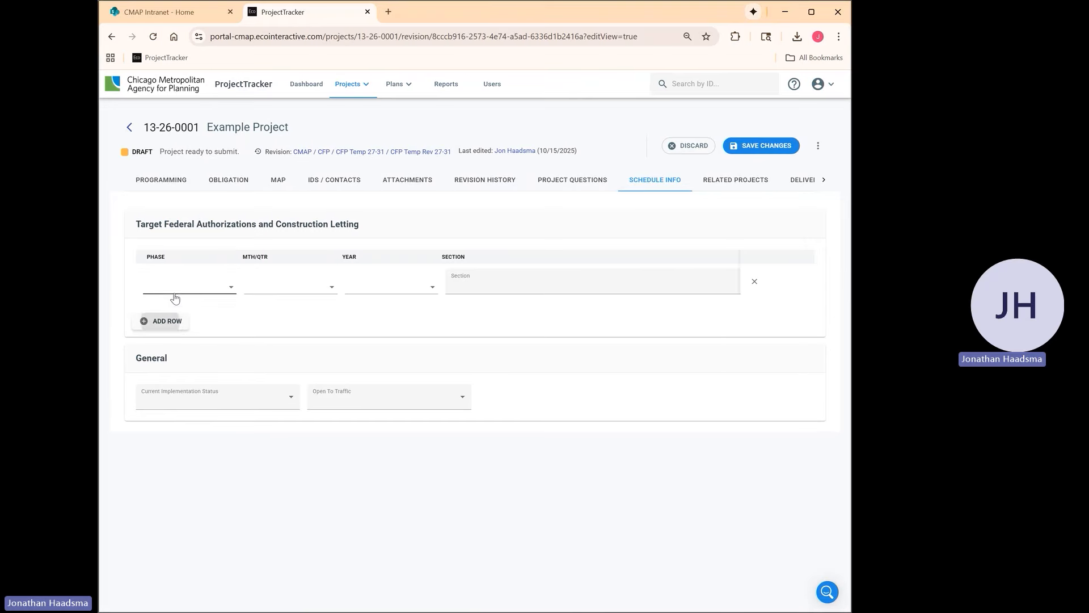
click(187, 284)
click(182, 384)
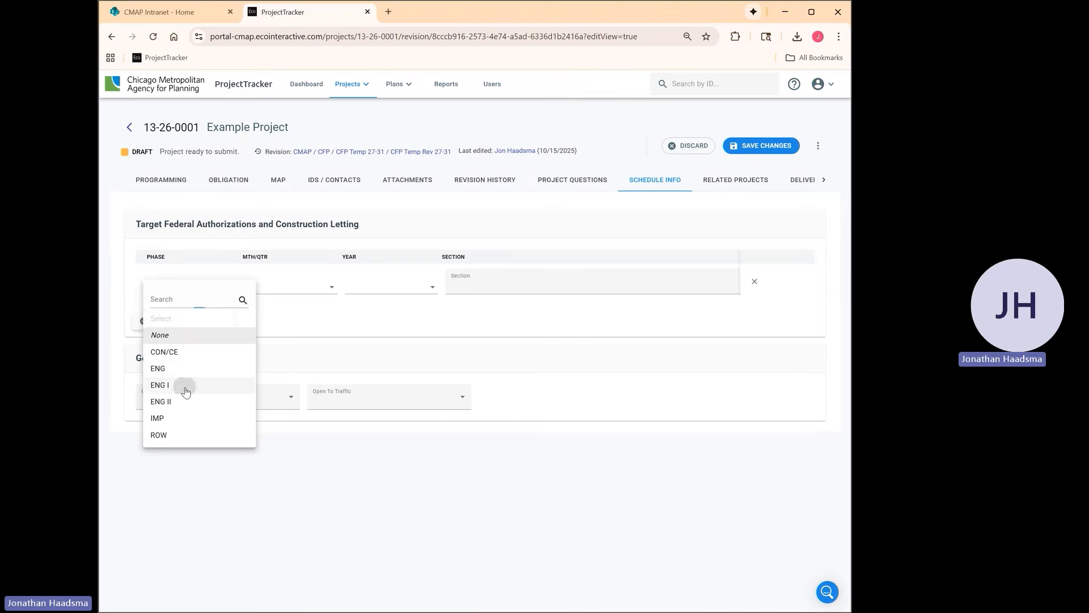
click(281, 285)
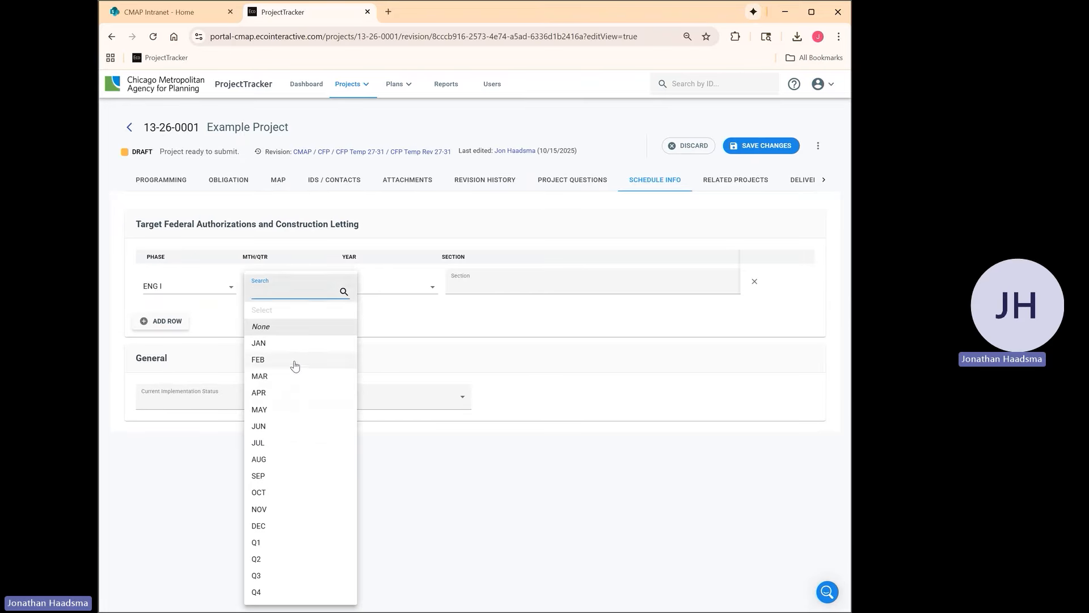
click(284, 342)
click(425, 294)
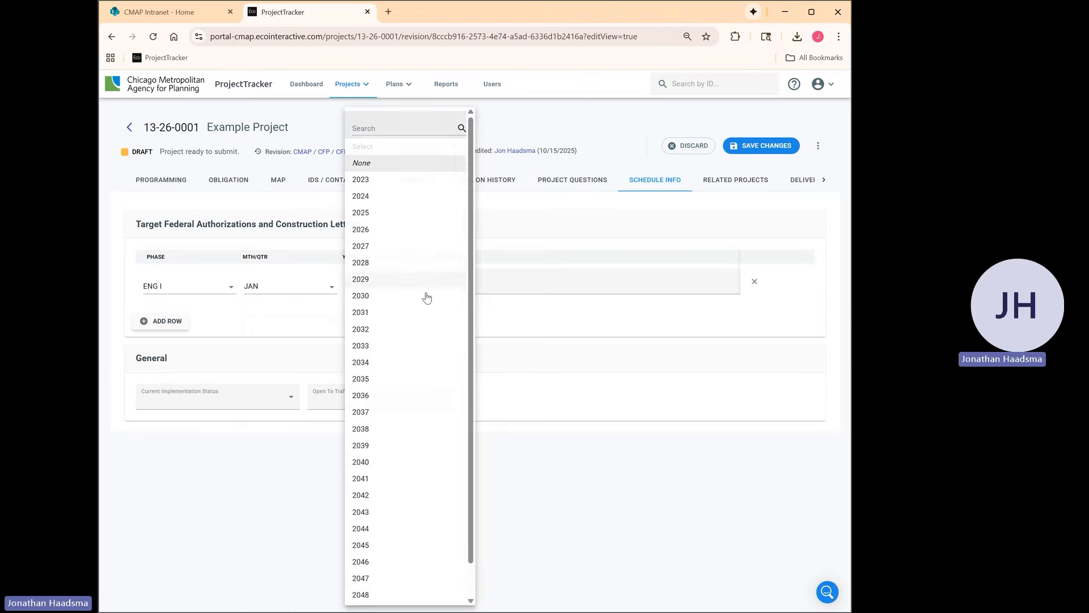
click(382, 219)
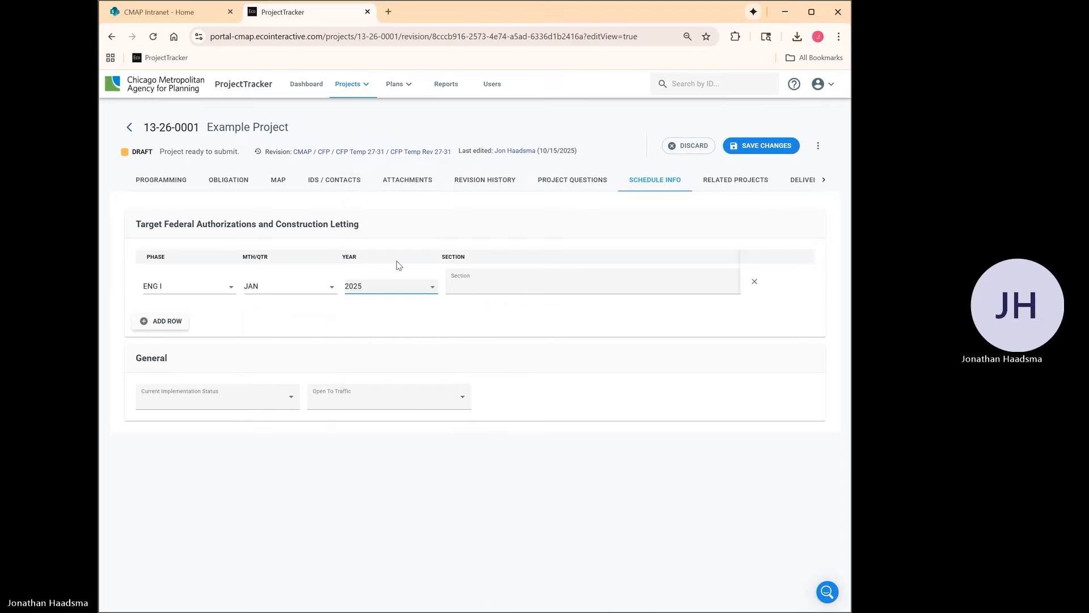
Step: Add a second target authorization row for phase ENG II in JAN 2026
click(162, 322)
click(205, 321)
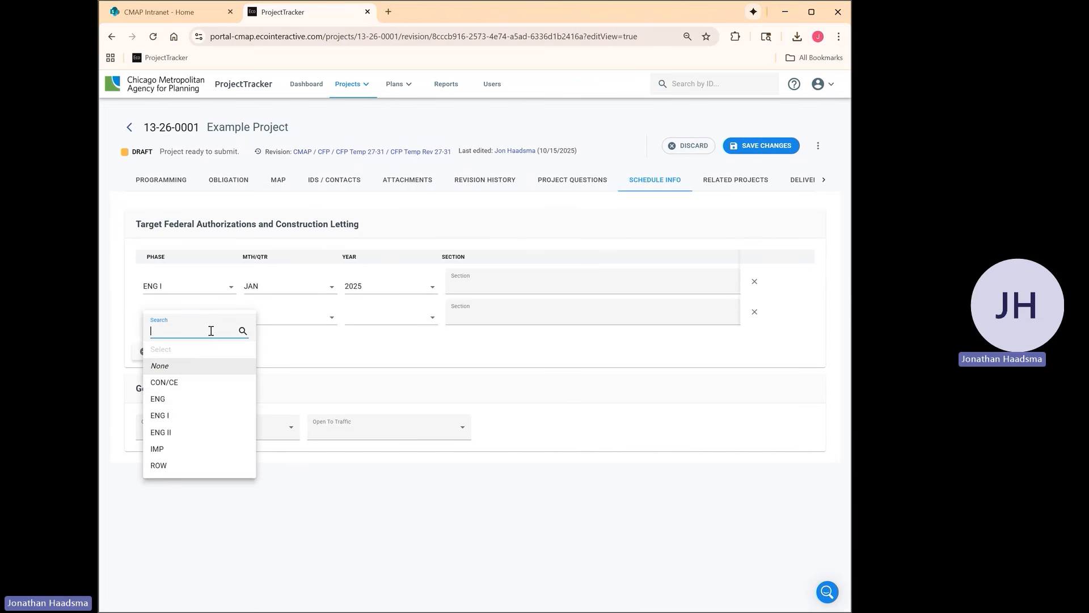
click(180, 434)
click(260, 317)
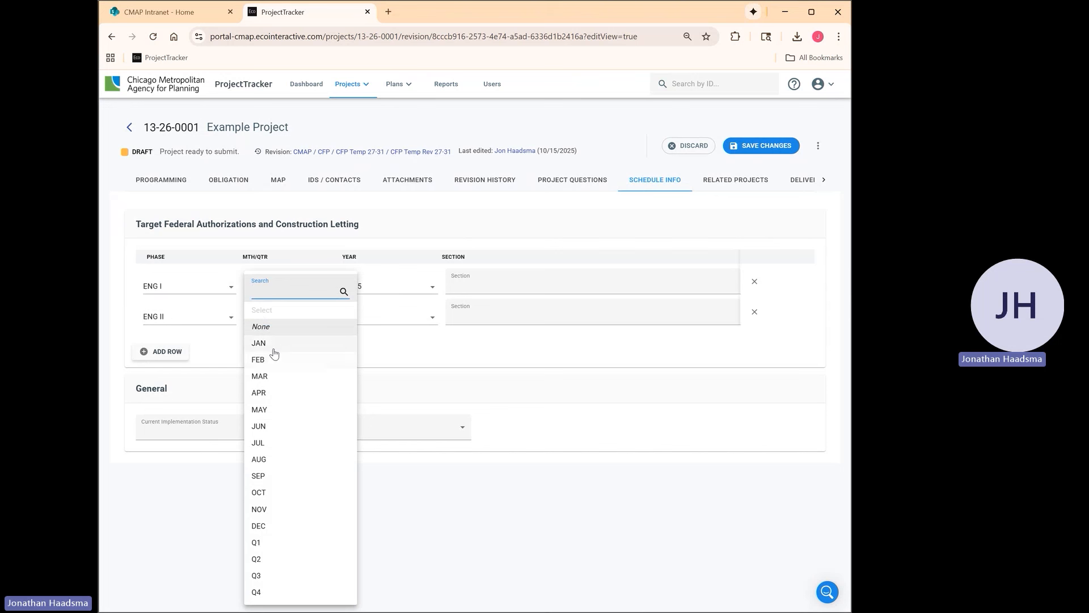
click(272, 342)
click(375, 316)
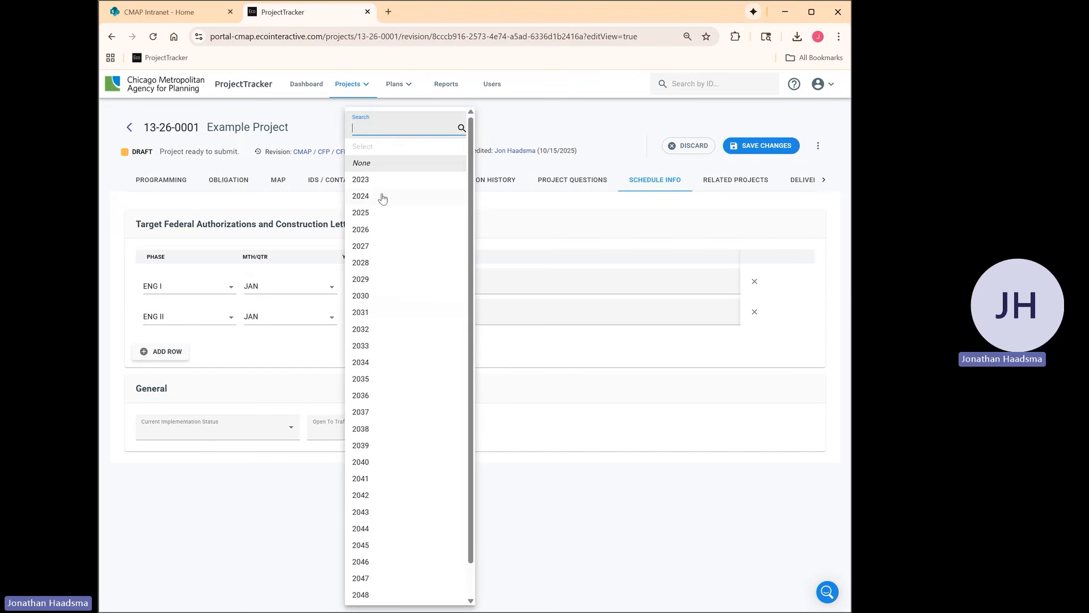
click(401, 234)
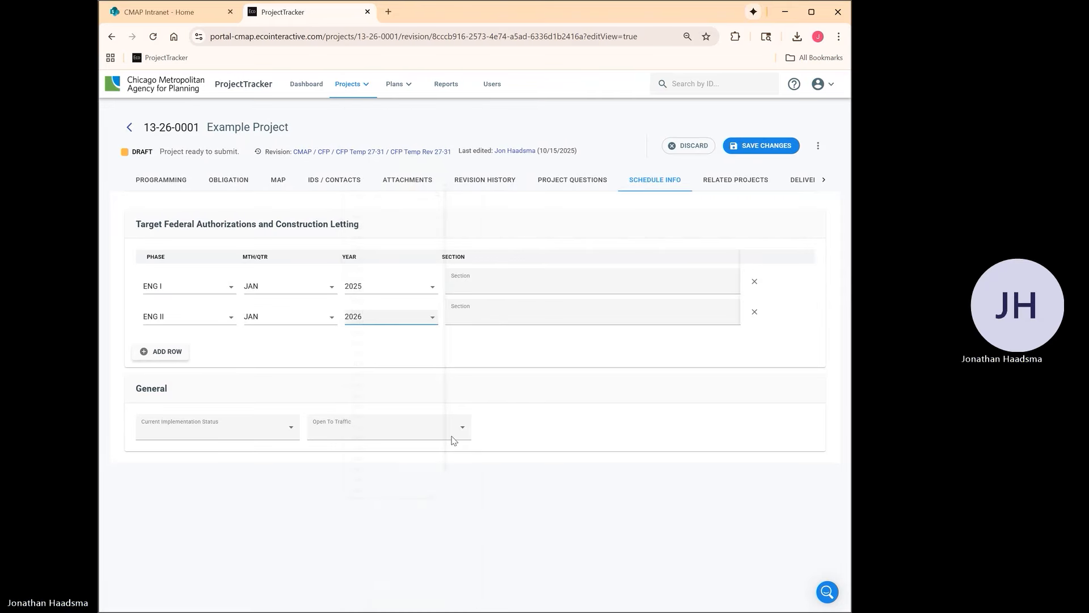
Step: Add a third target authorization row for phase CON/CE in MAR 2027
click(173, 352)
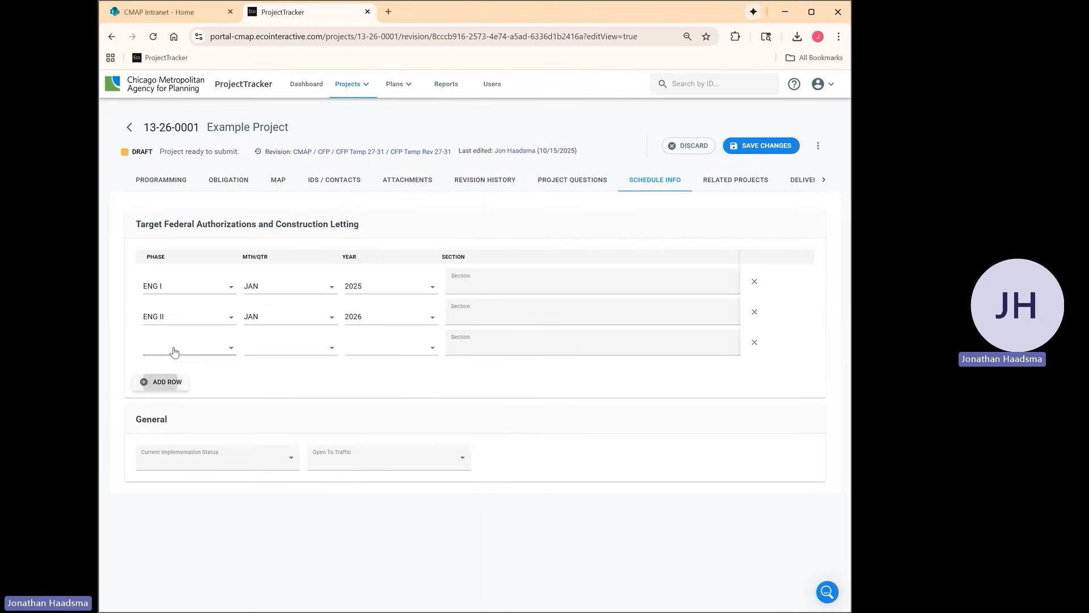
click(220, 348)
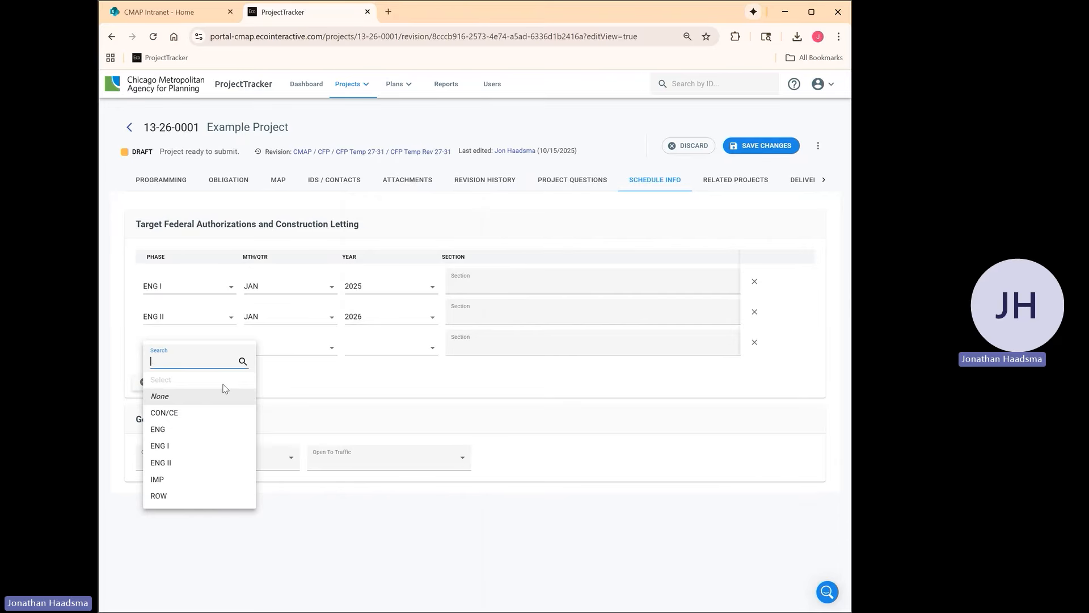
click(180, 413)
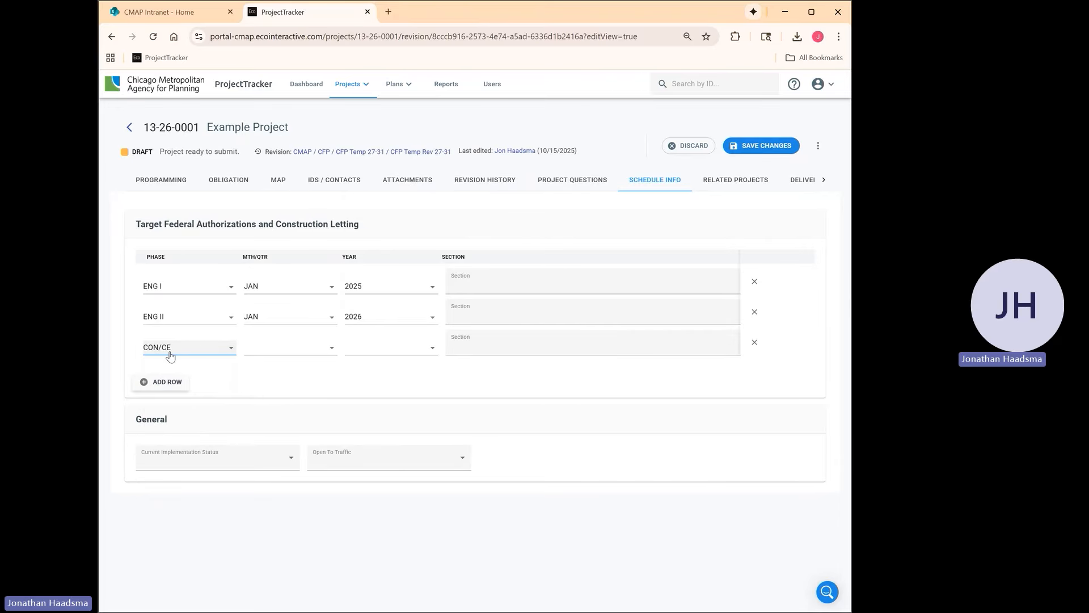
click(291, 352)
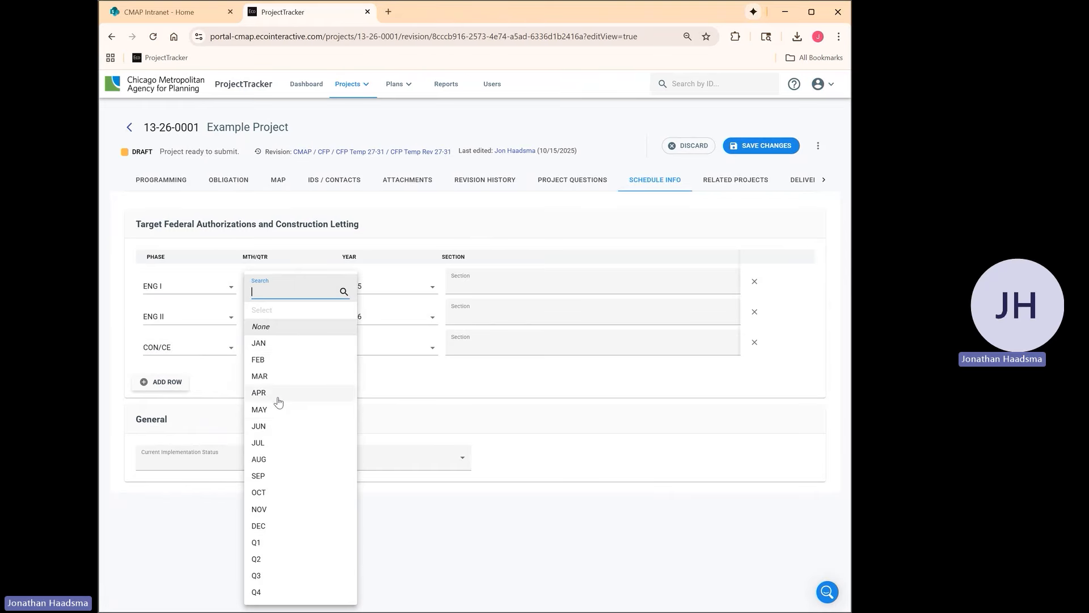
click(274, 376)
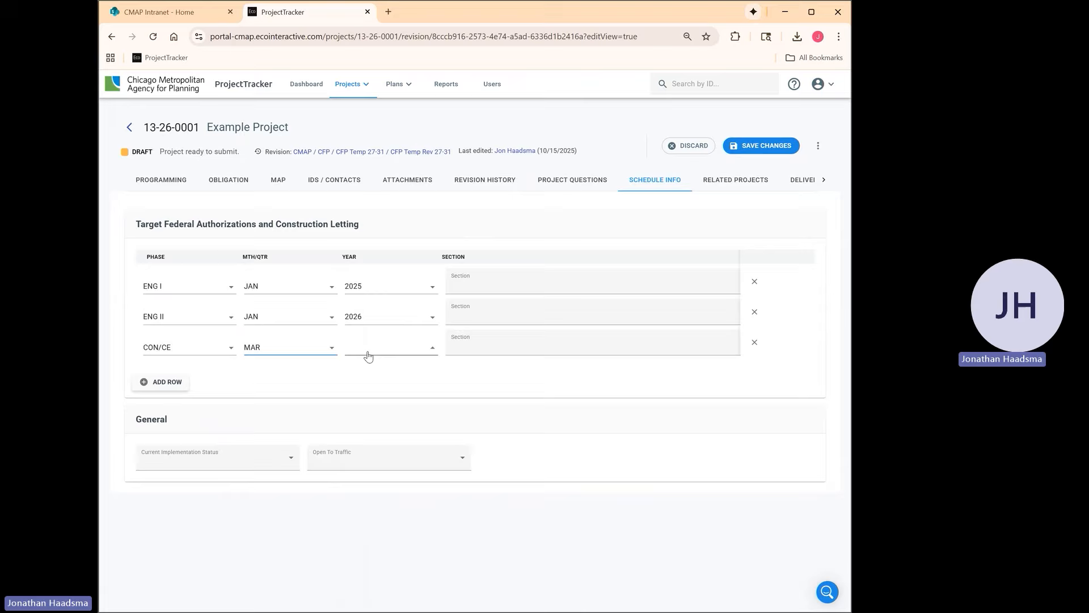
click(368, 353)
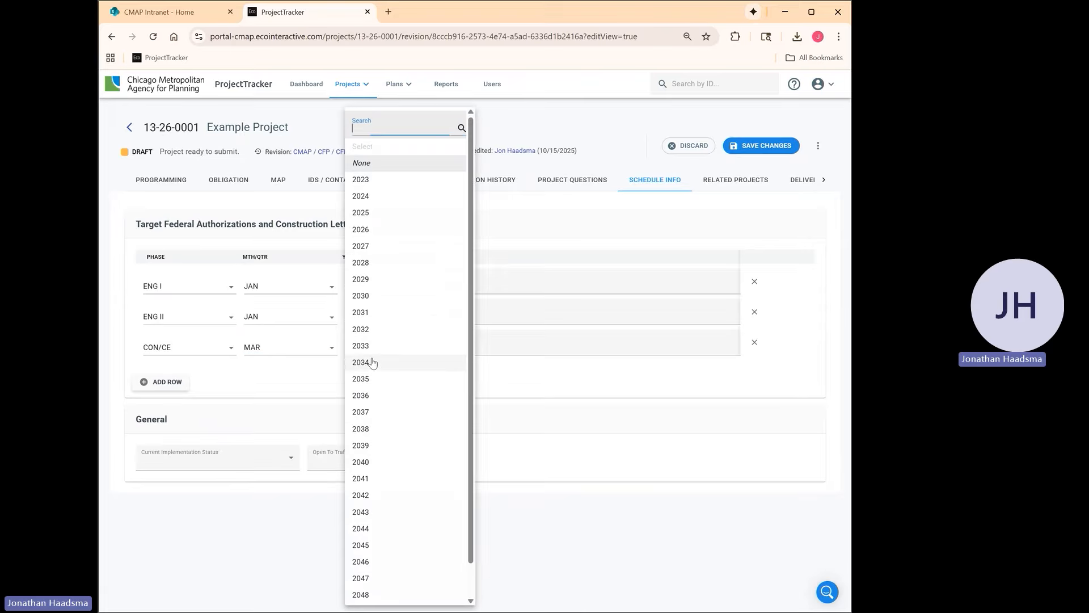
click(376, 245)
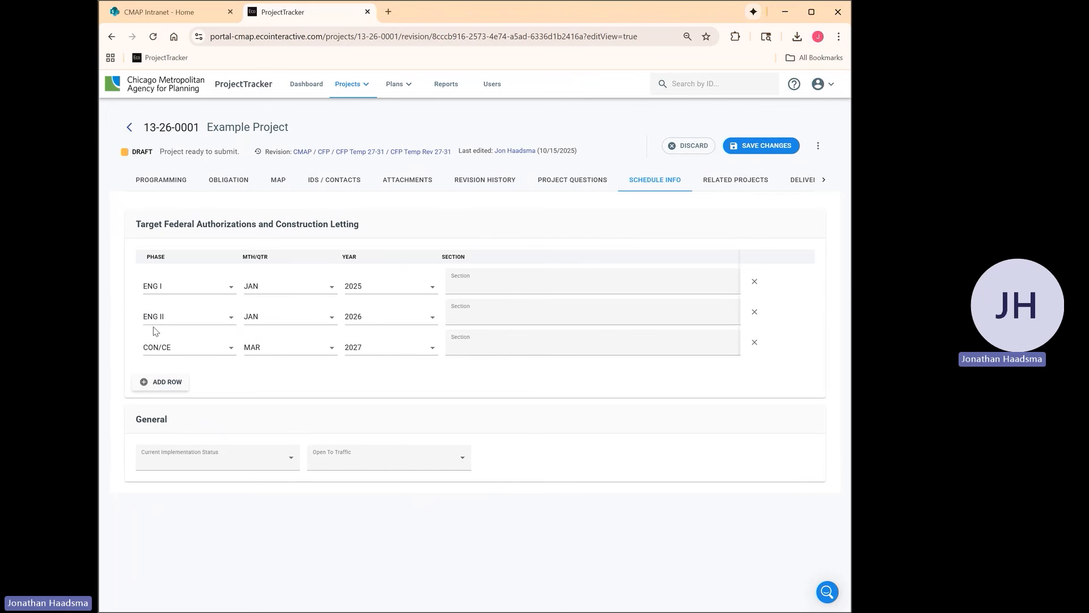
Step: Set the project's current implementation status to Phase 1 engineering agreement submitted
click(227, 457)
scroll(244, 416, down, 7)
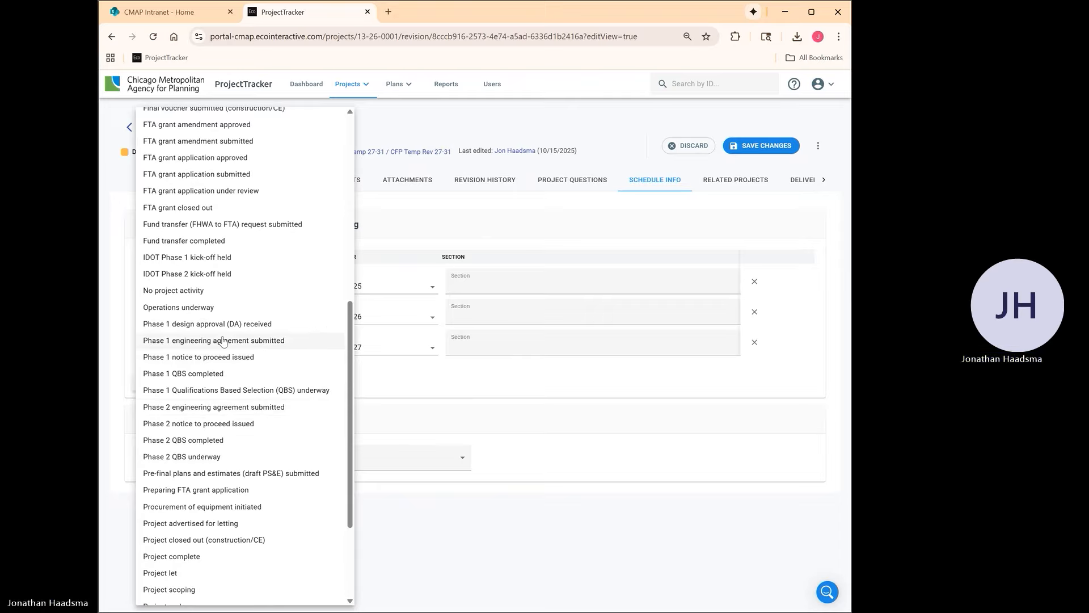
click(275, 344)
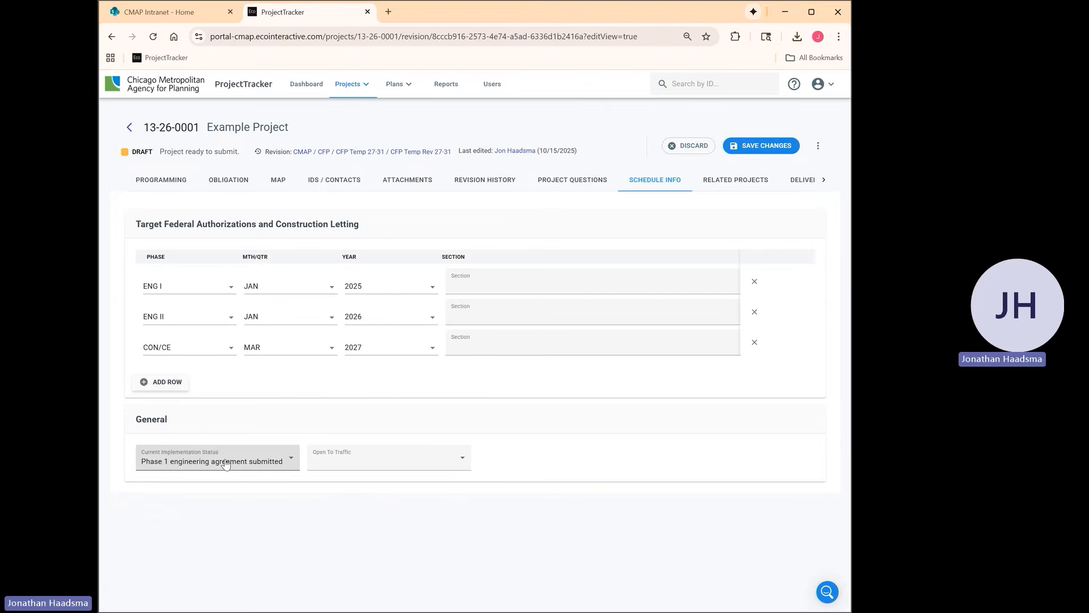
Step: Set the Open To Traffic year to 2028 and save the schedule info
click(429, 464)
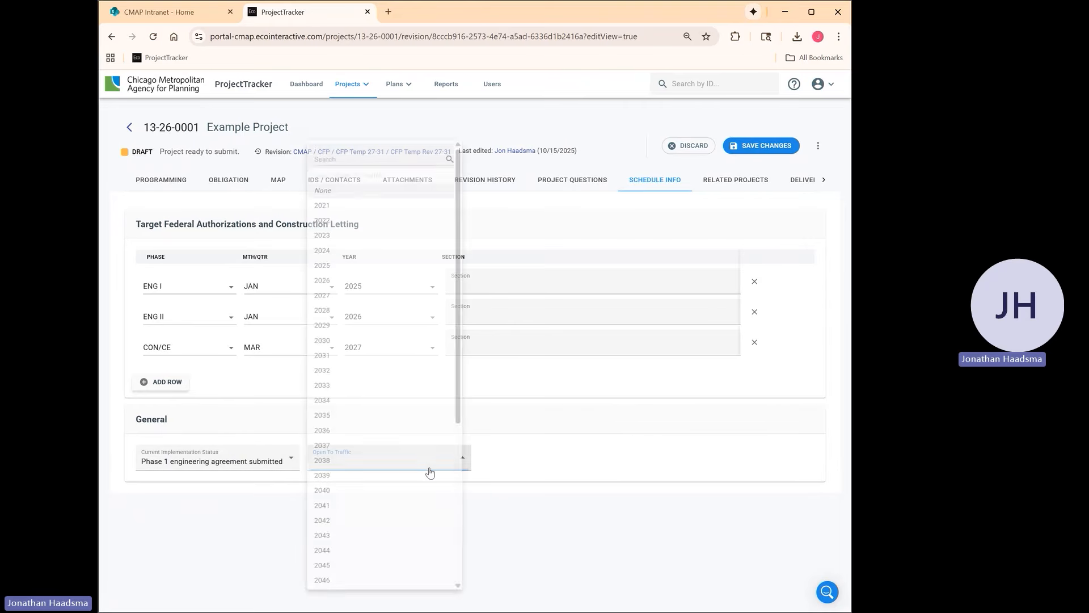
click(236, 413)
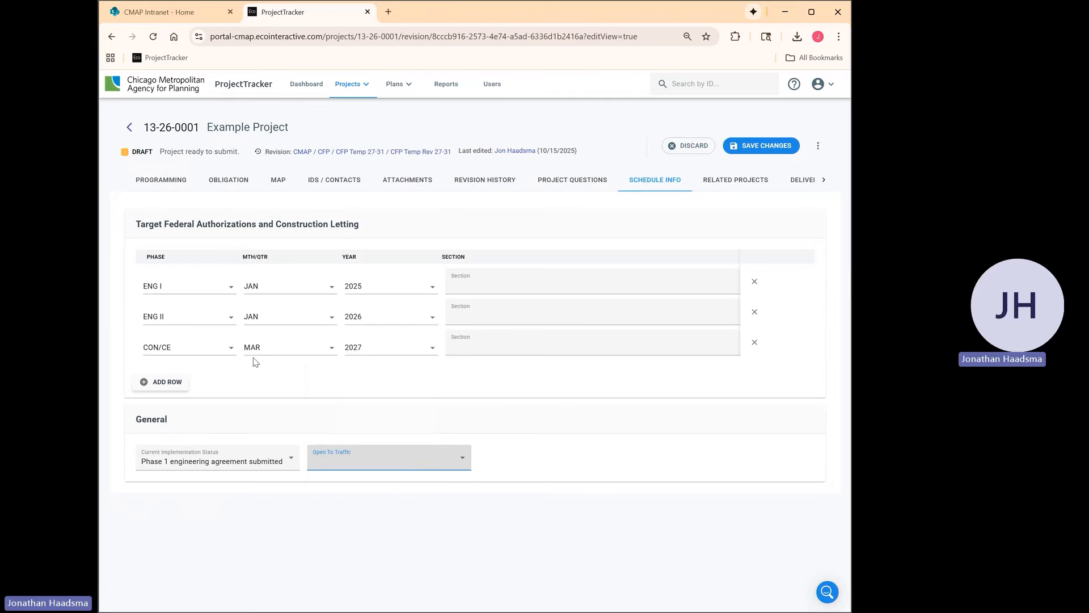
click(396, 468)
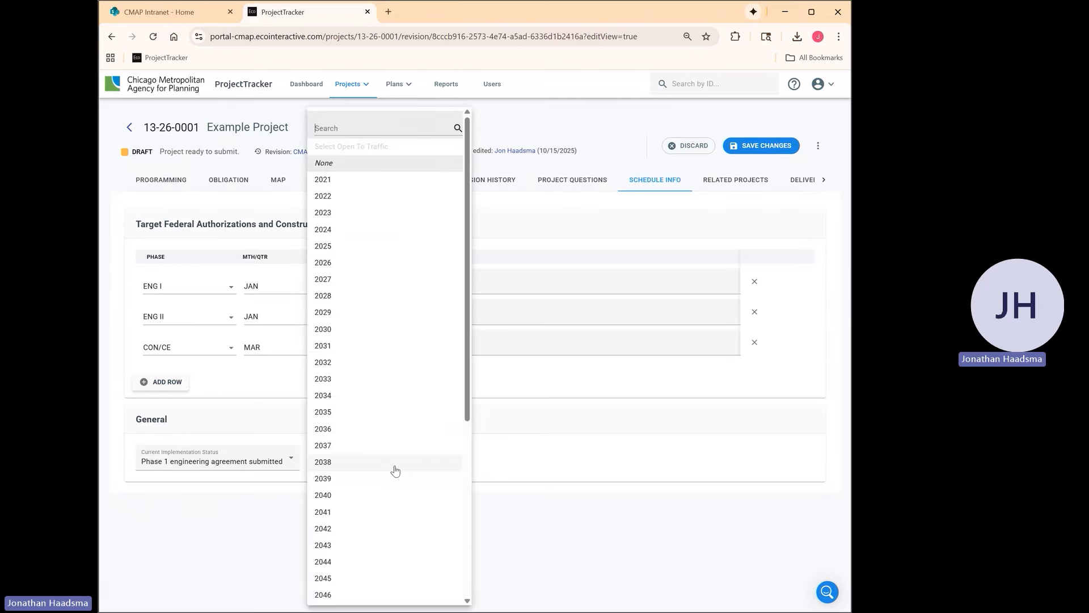
click(386, 298)
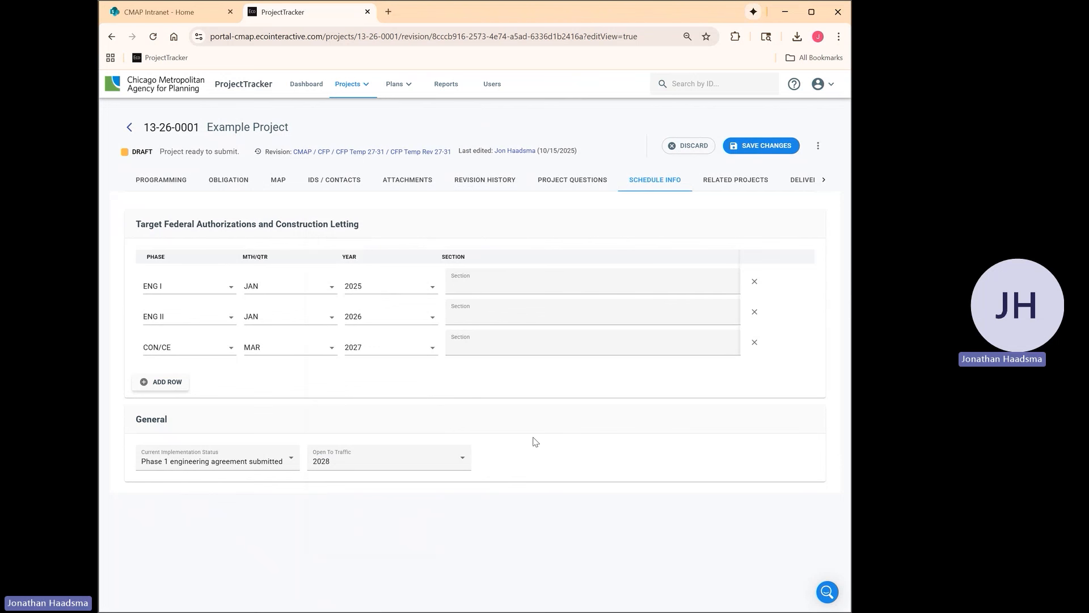
click(768, 147)
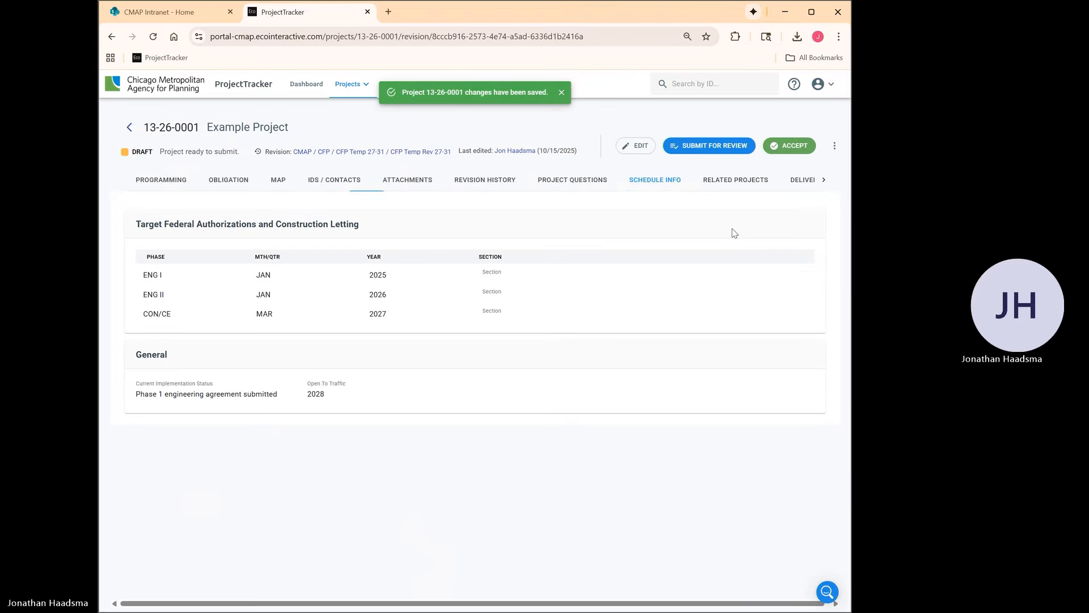
Step: Link project 08-24-0004 to the Example Project in its related projects, using the relationship type Is Related To
click(736, 182)
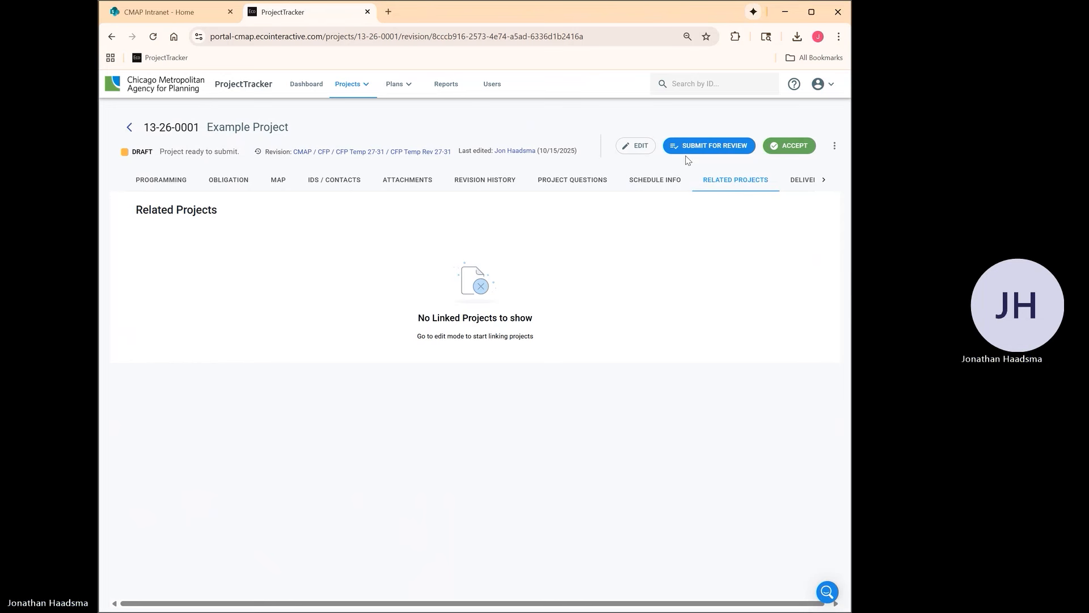
click(637, 146)
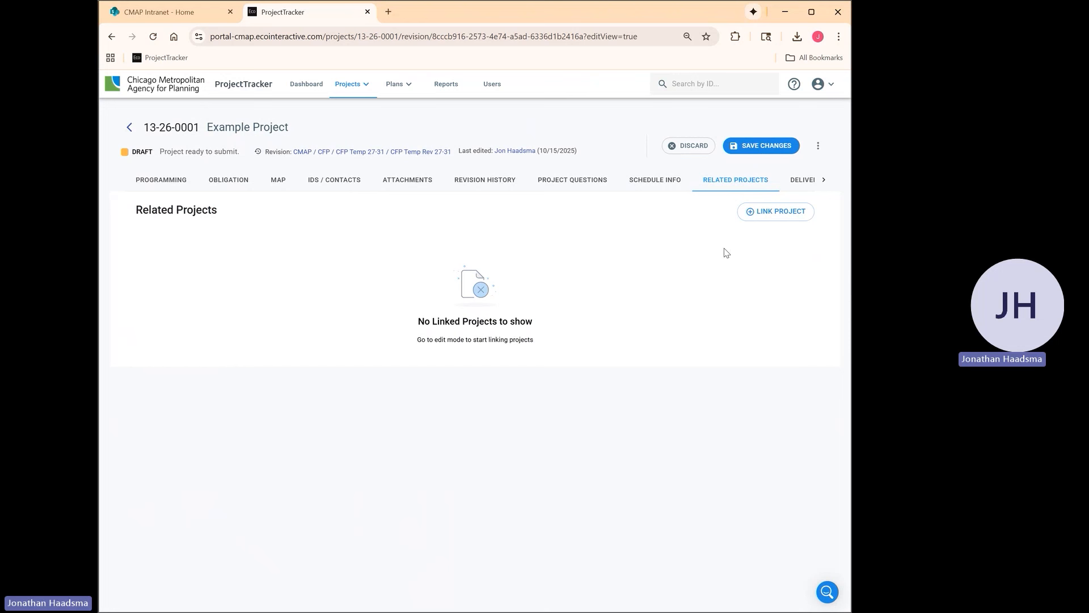
click(786, 213)
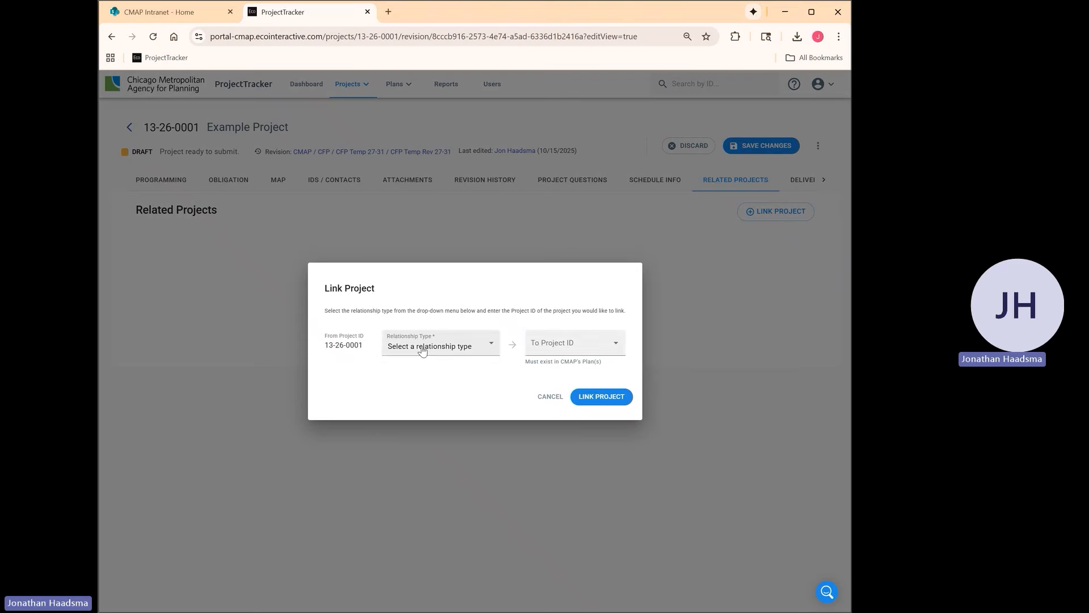
click(400, 348)
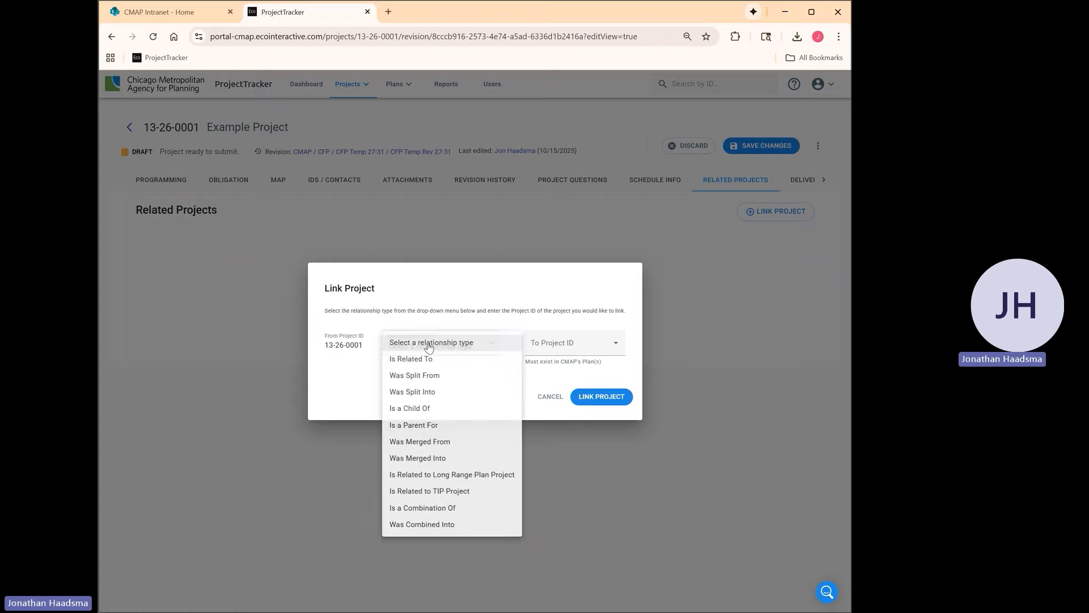
click(457, 362)
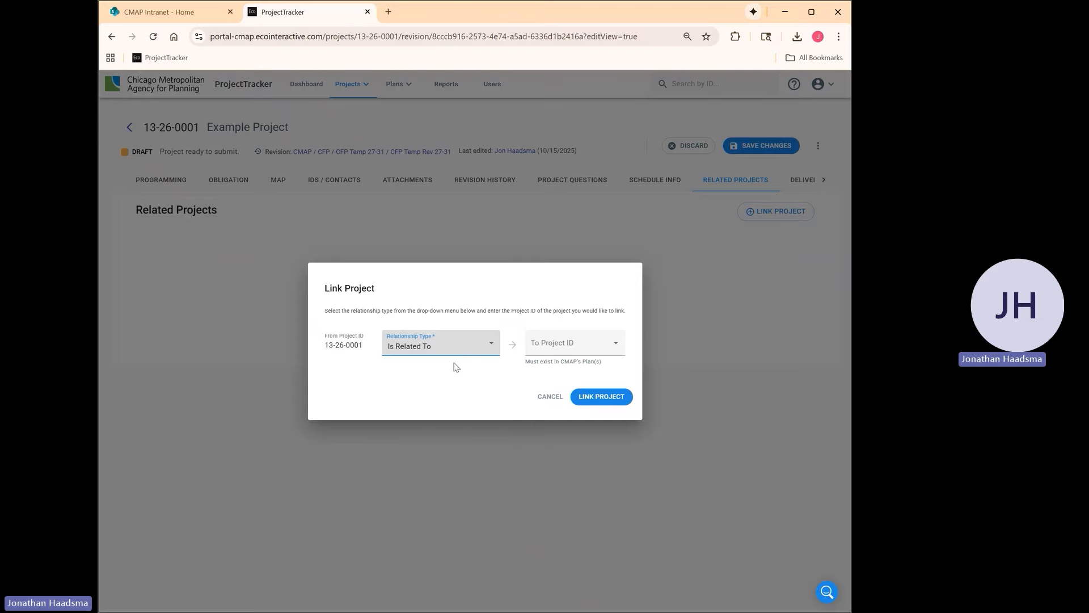
click(550, 346)
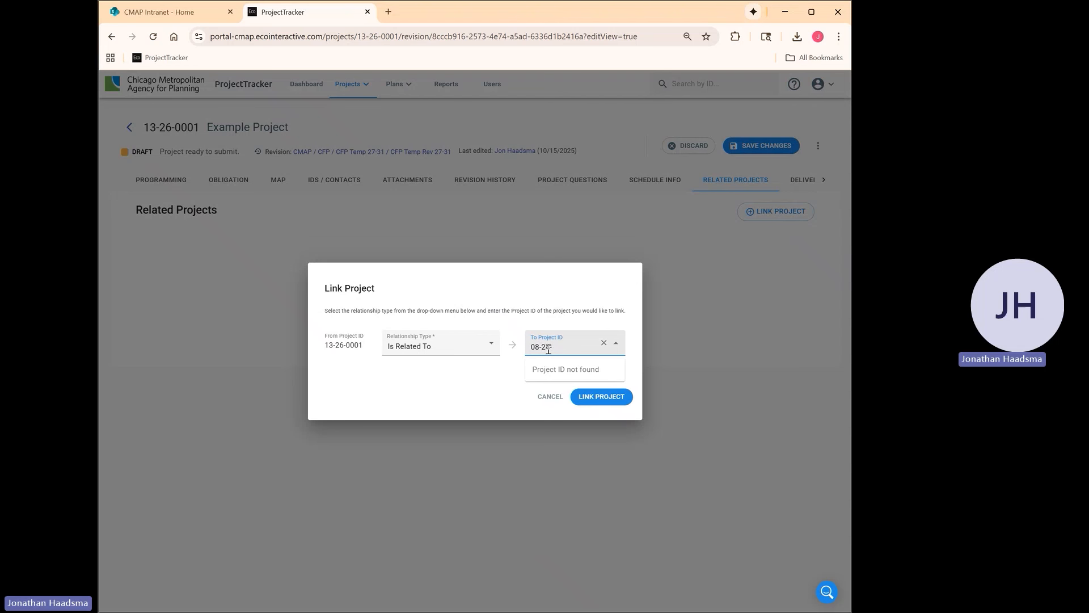
text(00)
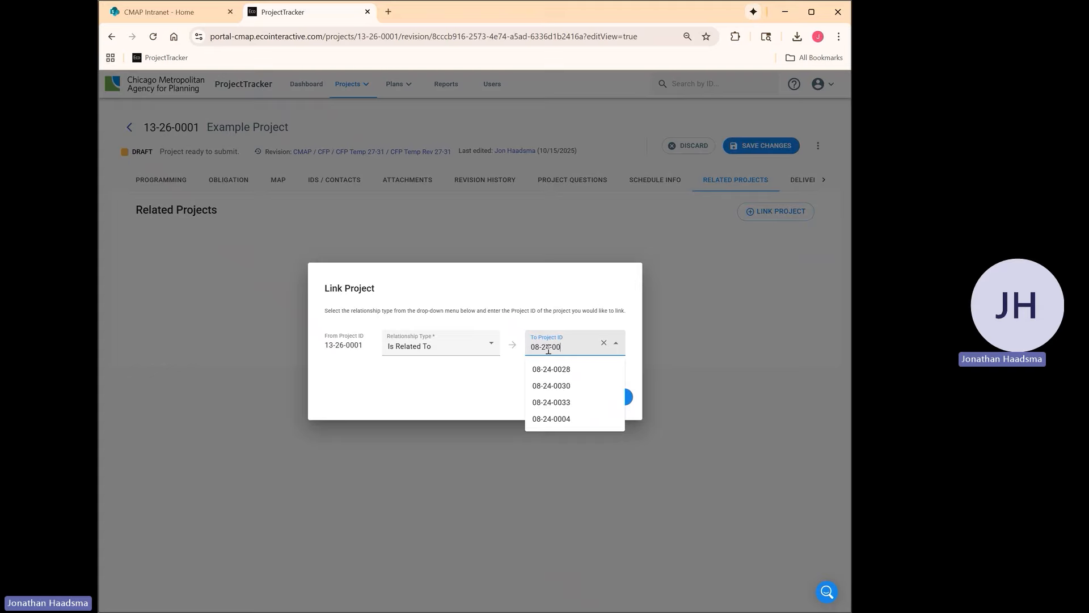
text(4)
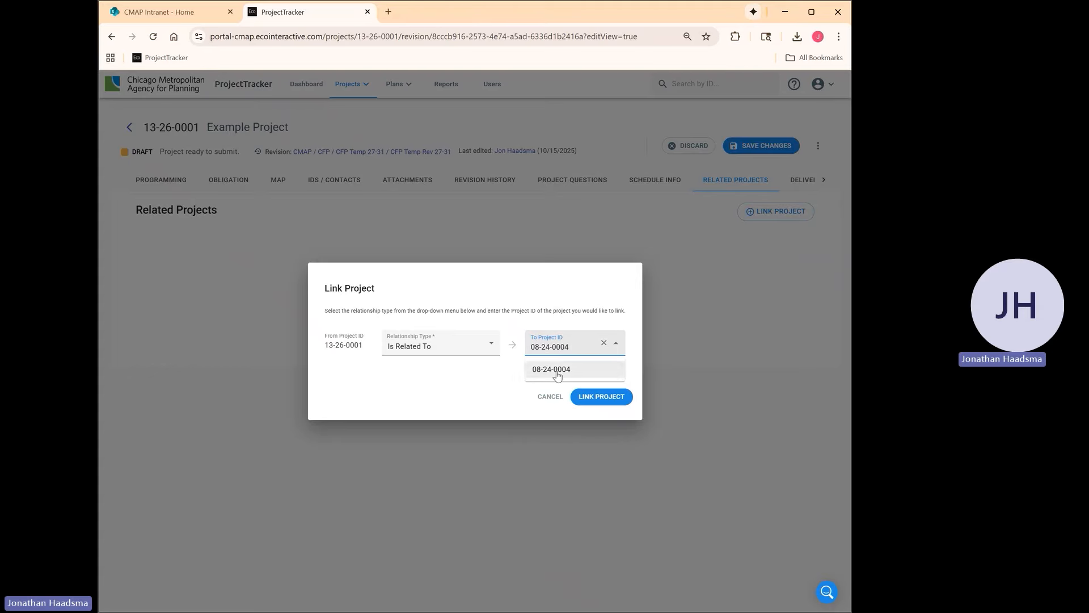
click(555, 371)
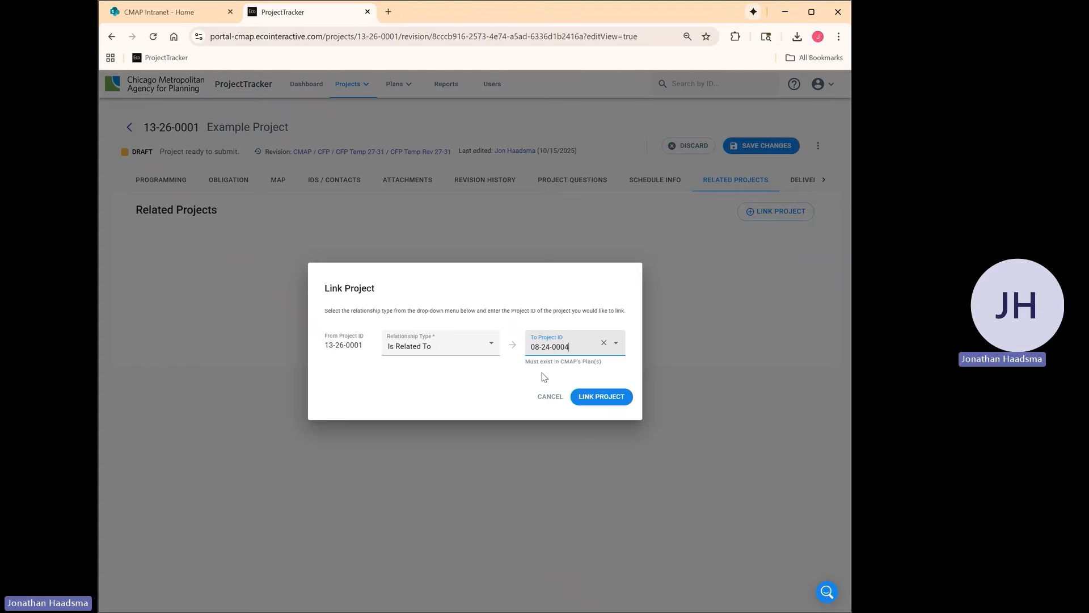
click(489, 383)
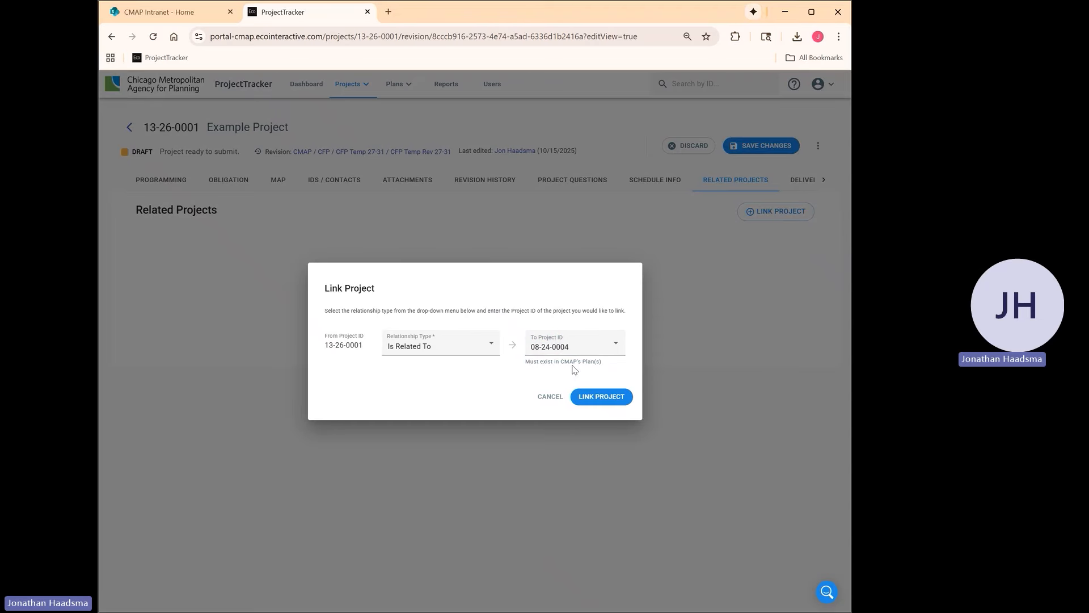
click(611, 402)
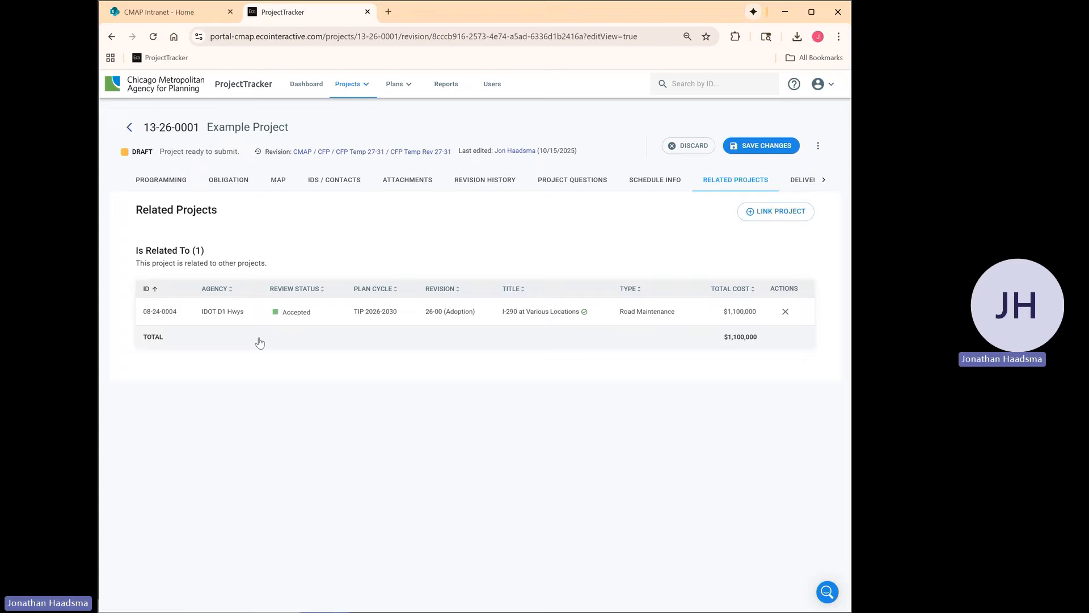
Step: Open linked project 08-24-0004 in a separate browser tab, examine its programming details, and return to the Example Project
right_click(168, 313)
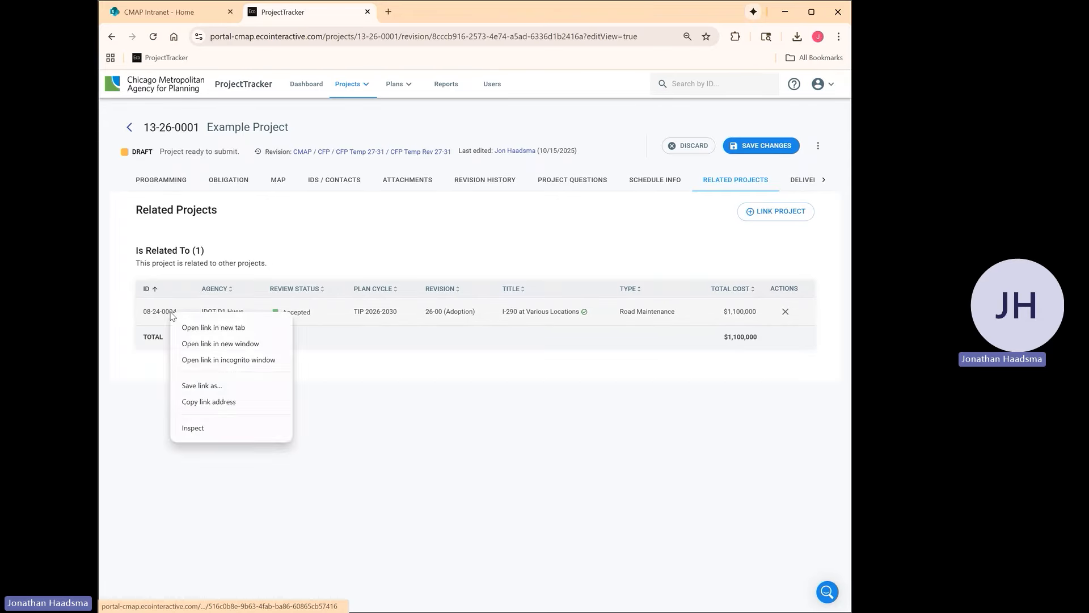
click(193, 326)
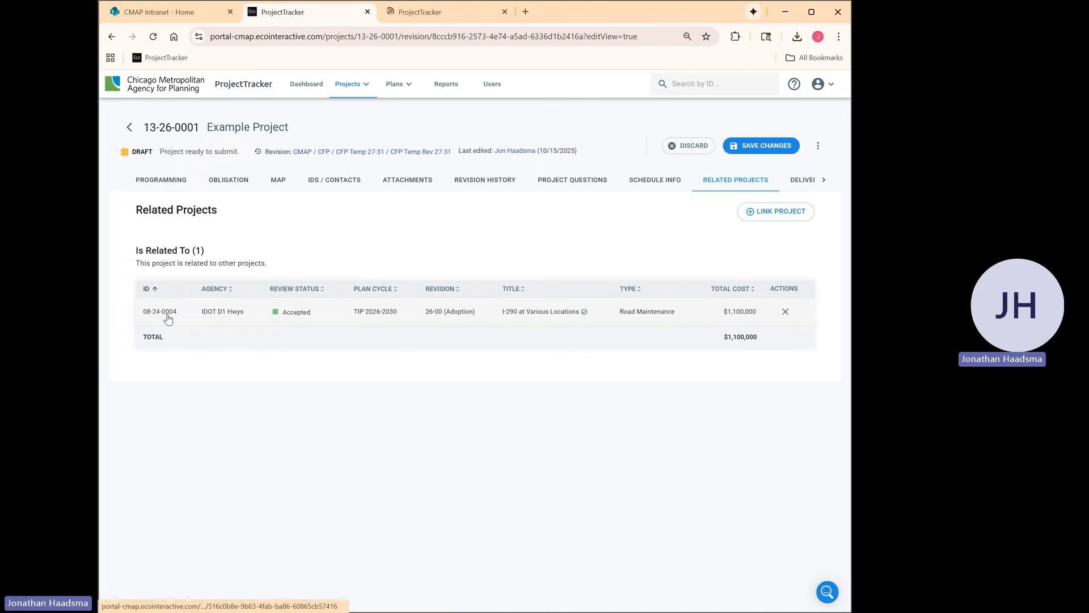
click(433, 15)
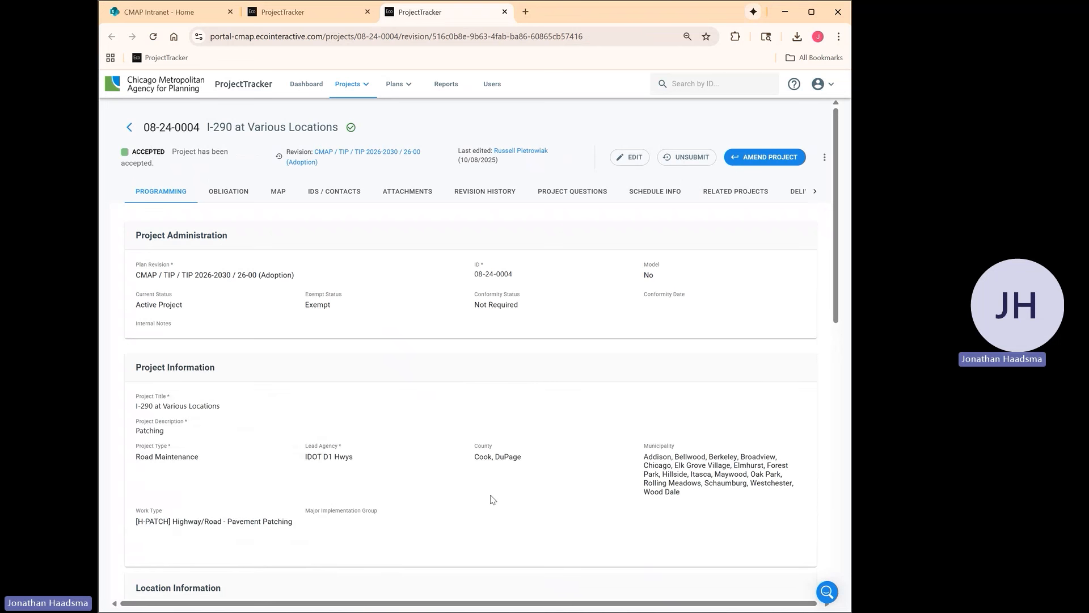
scroll(630, 404, down, 4)
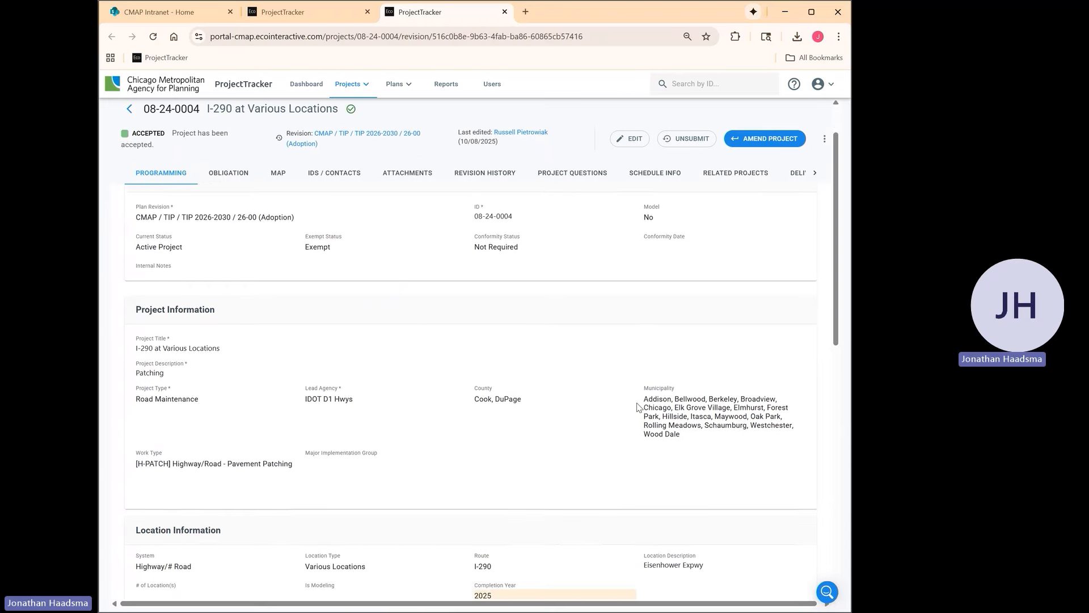
scroll(653, 407, down, 5)
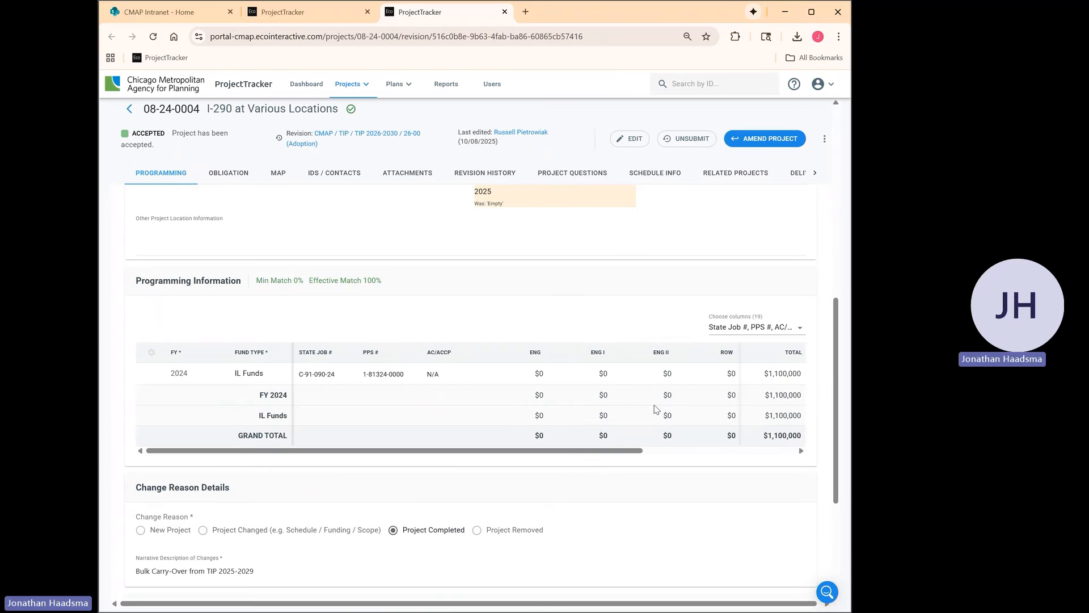
scroll(655, 409, up, 9)
click(342, 14)
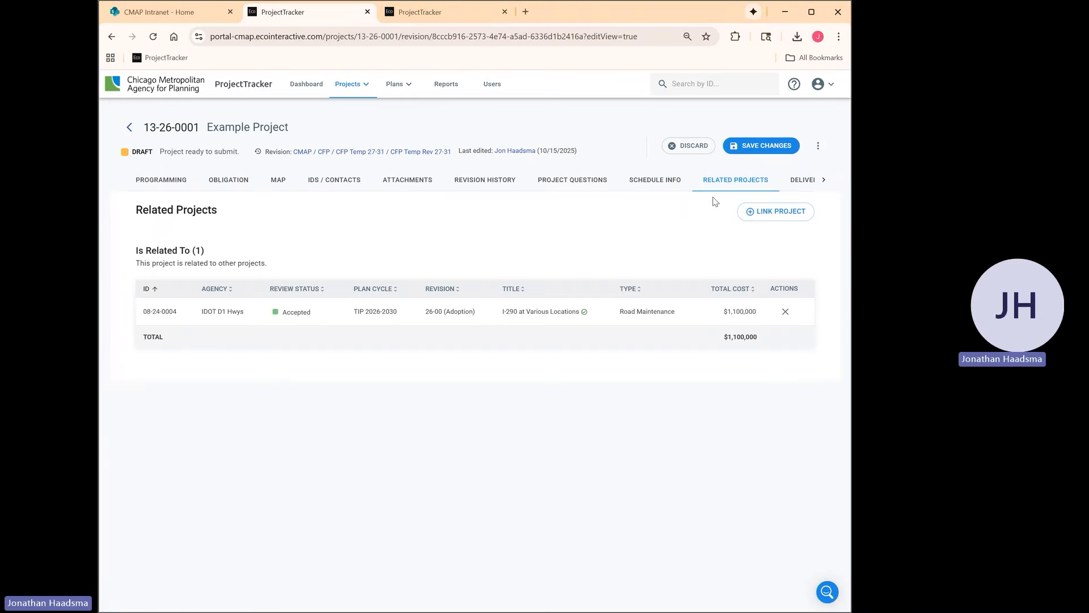
Step: Review the Example Project's delivery, schedule info and programming sections before saving
click(799, 185)
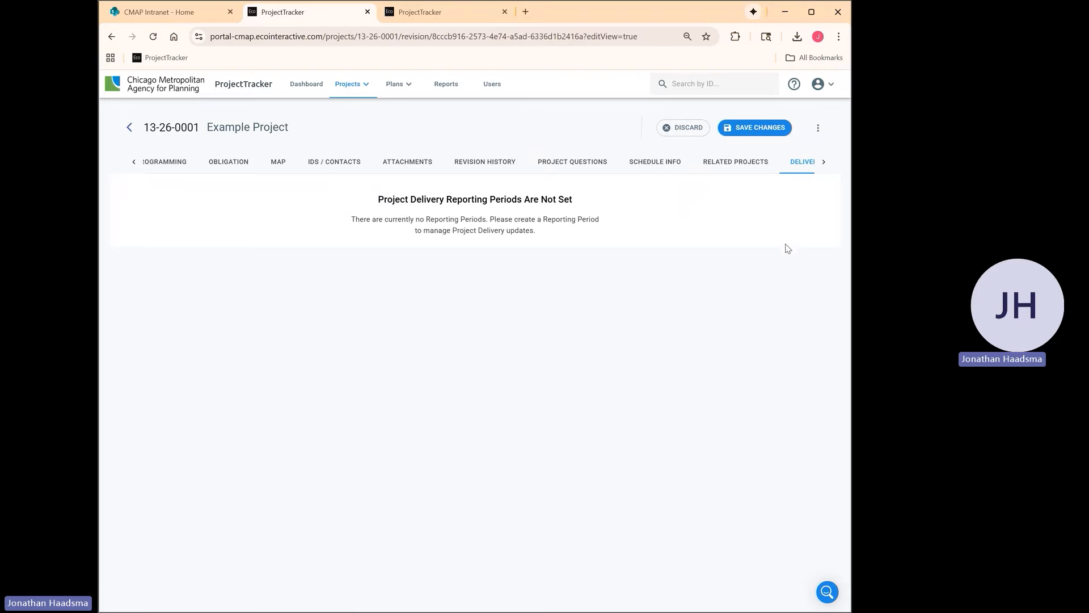
click(663, 165)
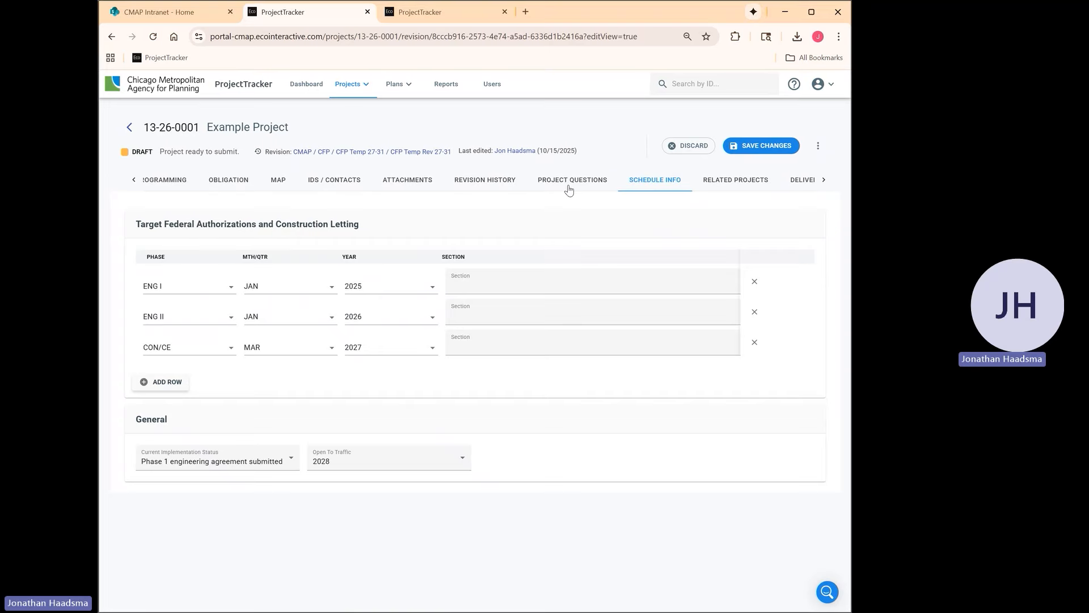
click(129, 180)
click(170, 180)
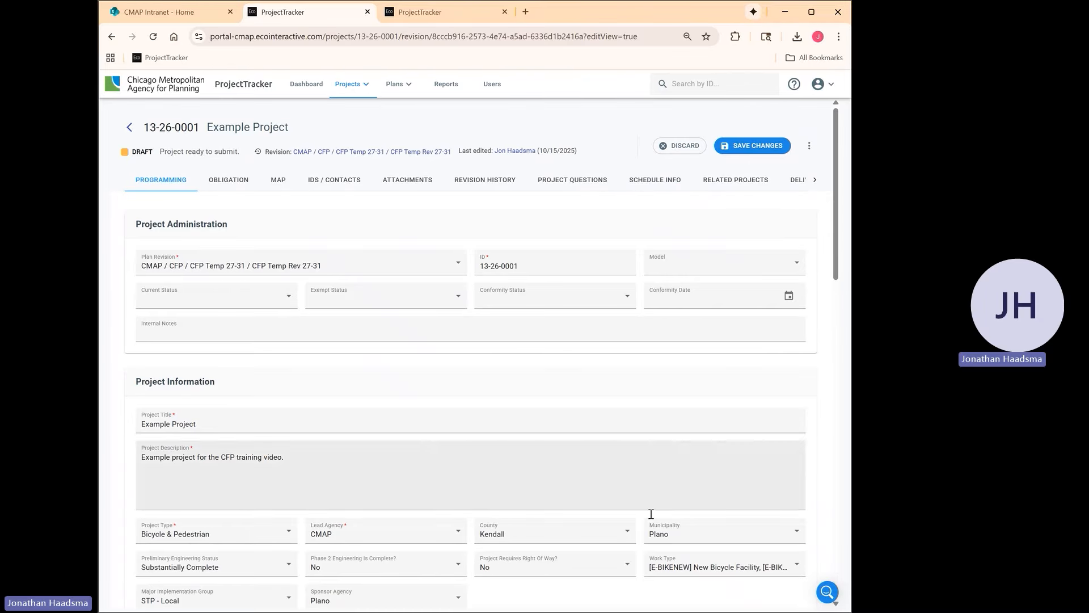
scroll(590, 533, down, 8)
scroll(593, 532, up, 8)
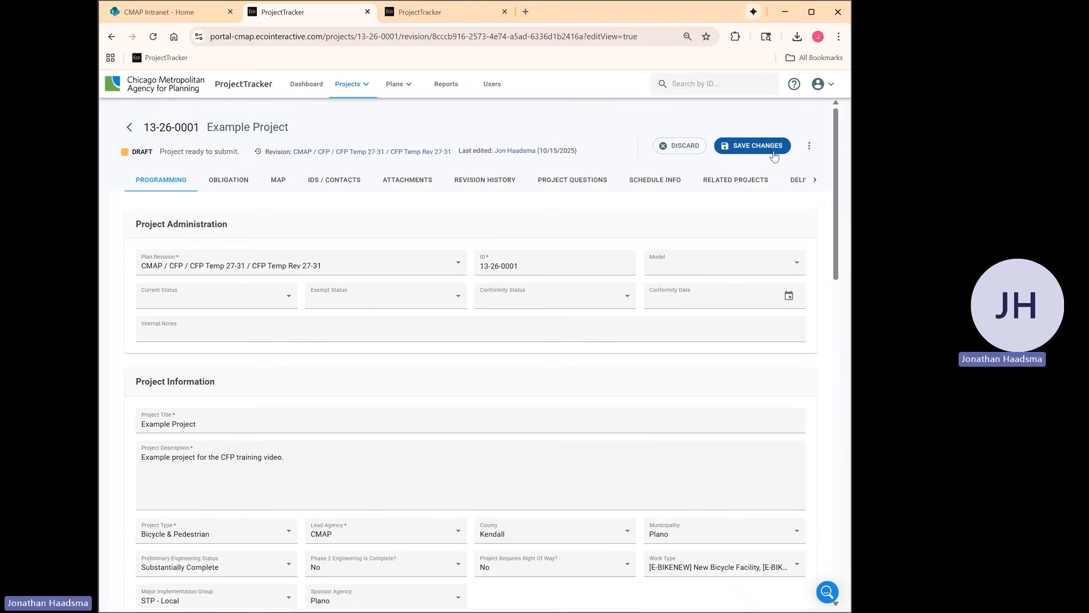
Step: Save the Example Project's changes and submit the project for review
click(753, 146)
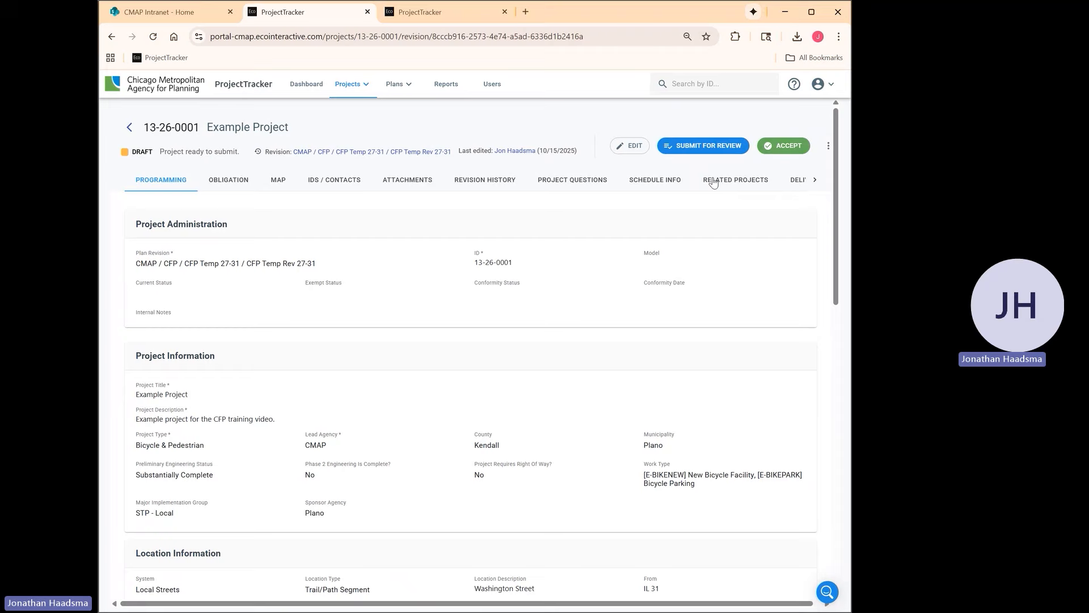
click(712, 151)
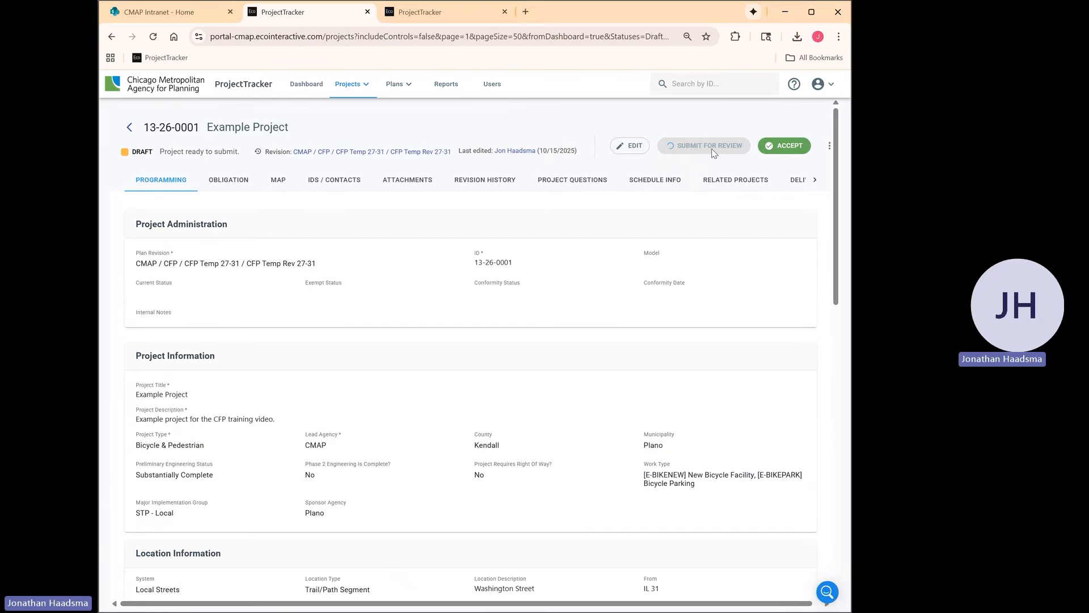